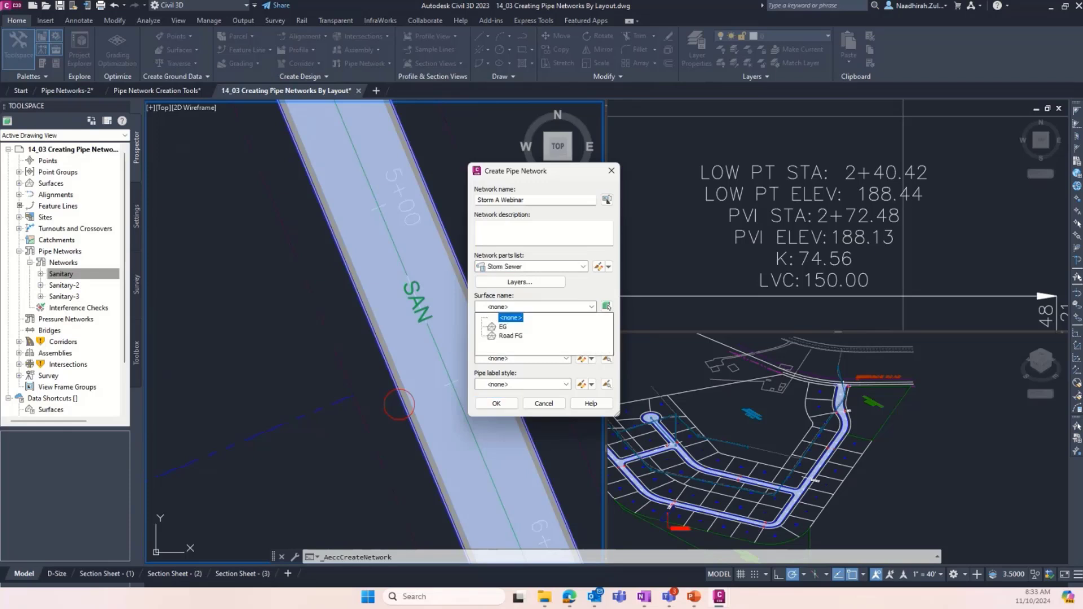
- Assign the Road FG surface and the Jordan Court alignment to the Storm A Webinar pipe network and create it
{"action": "left_click", "coordinate": [511, 336]}
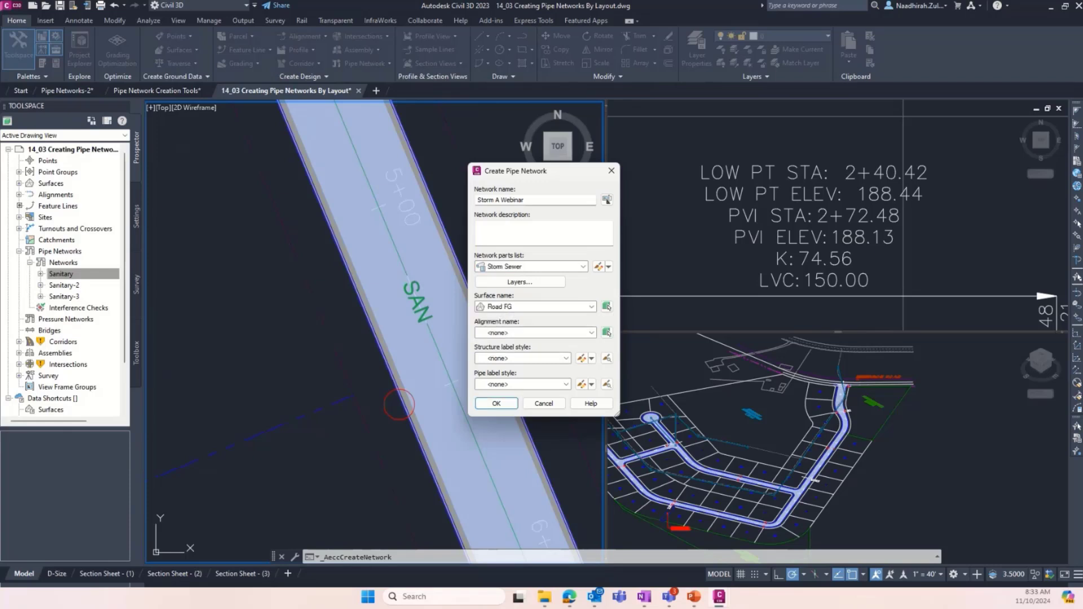
{"action": "left_click", "coordinate": [507, 334]}
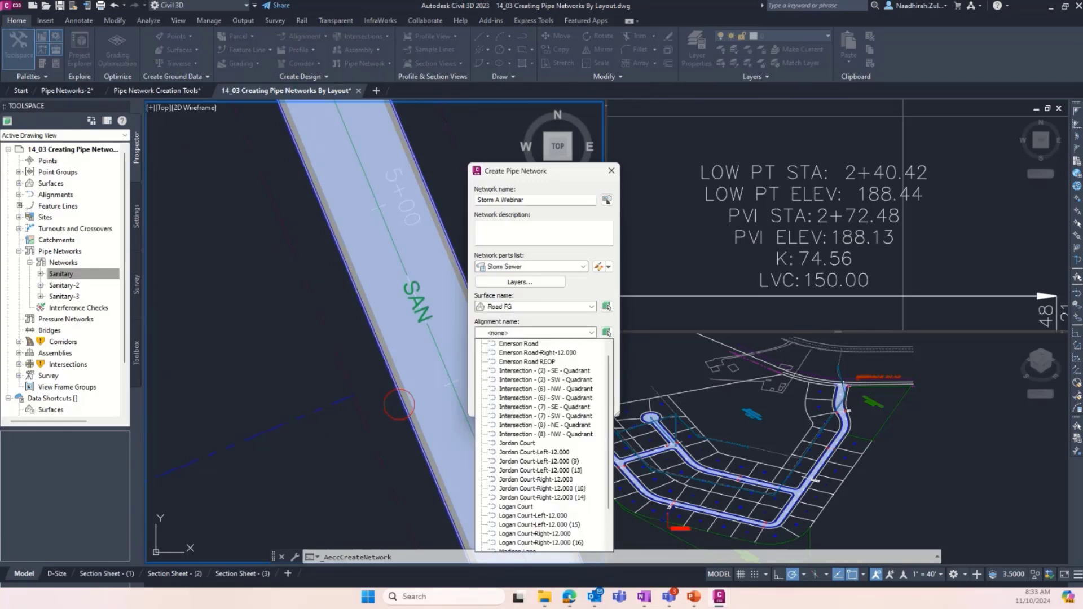
{"action": "left_click", "coordinate": [516, 442]}
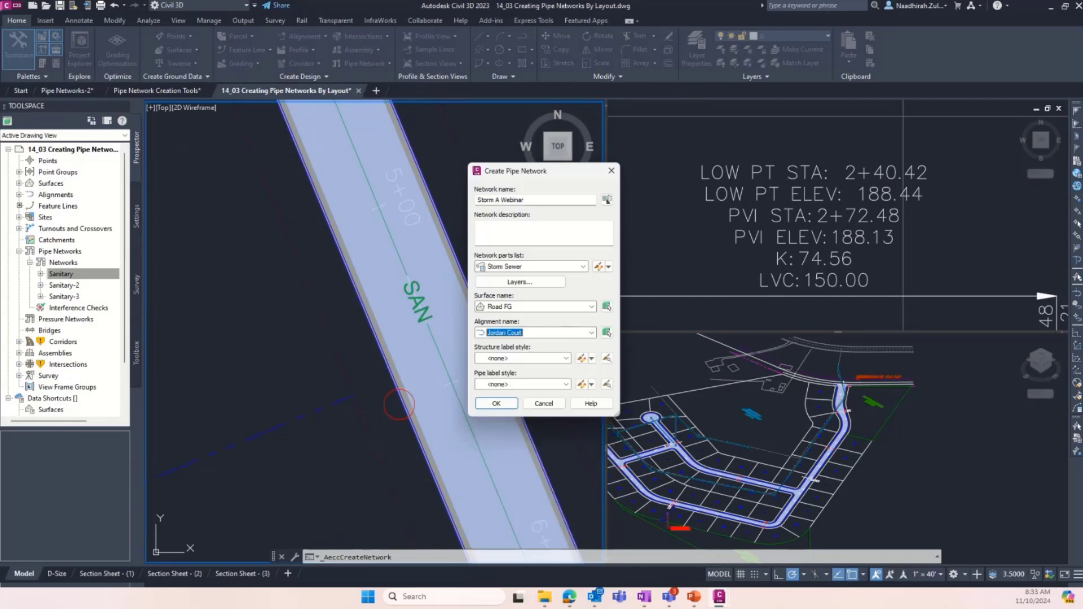
{"action": "left_click", "coordinate": [496, 403]}
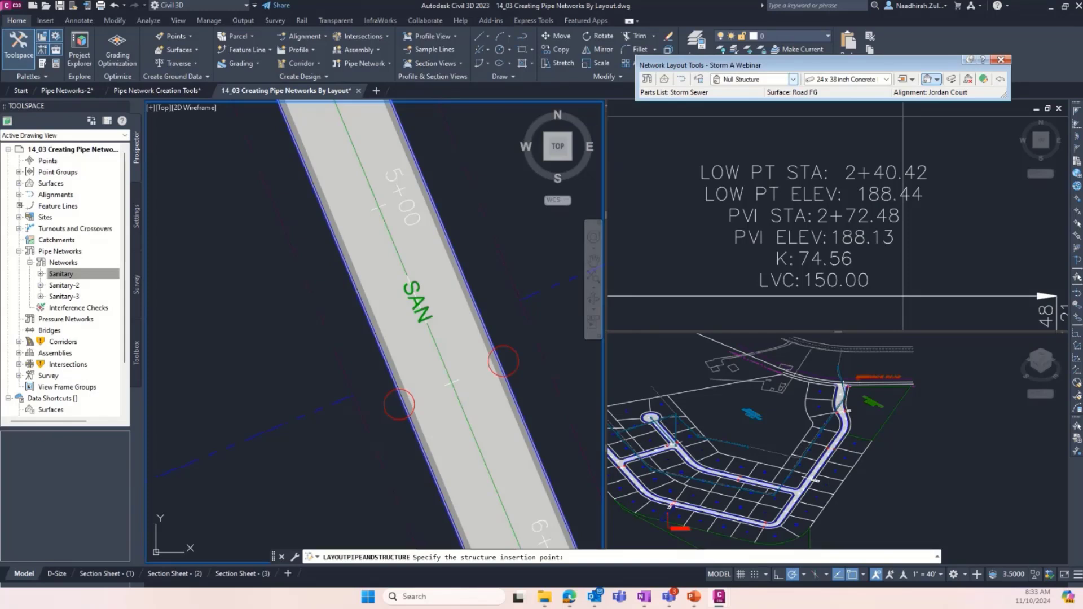
- Set the network layout to Curb Inlet structures and 15 inch Concrete Pipe, drawing both pipes and structures
{"action": "left_click", "coordinate": [793, 79]}
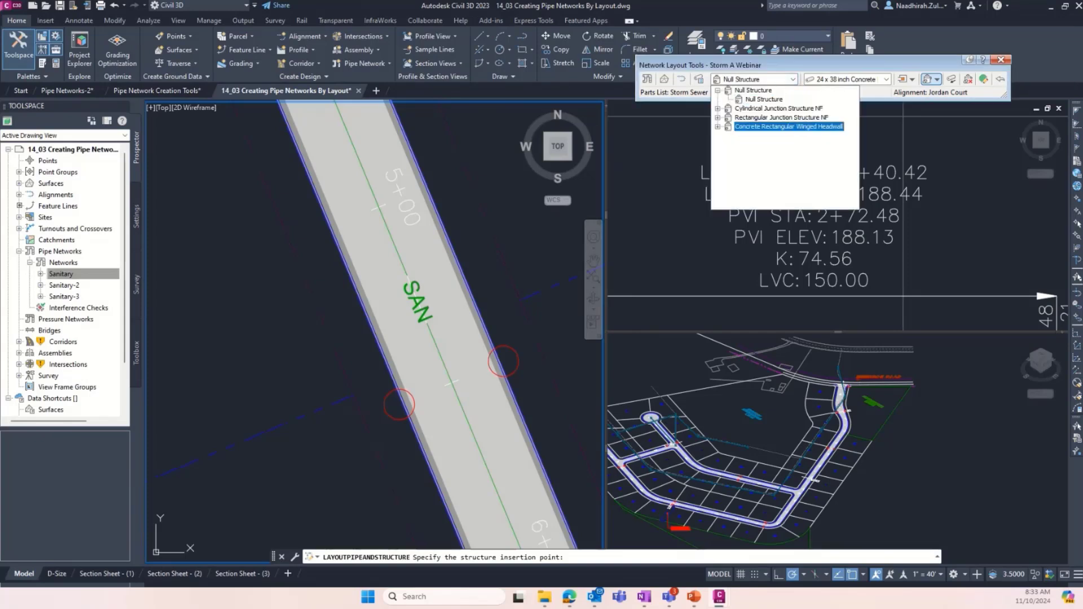
{"action": "left_click", "coordinate": [717, 117]}
{"action": "left_click", "coordinate": [759, 136]}
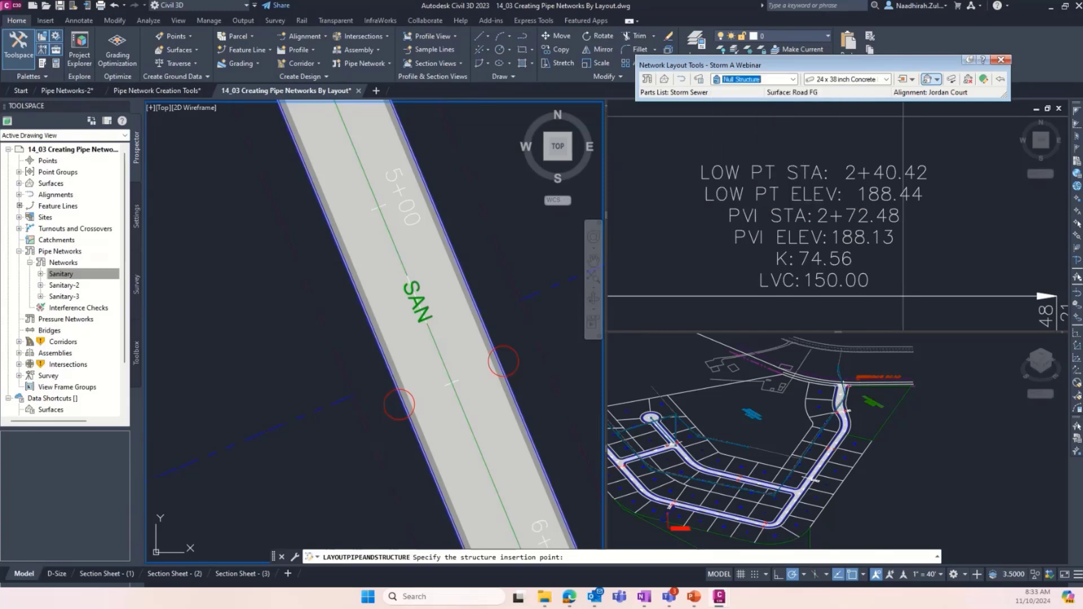
{"action": "left_click", "coordinate": [886, 79]}
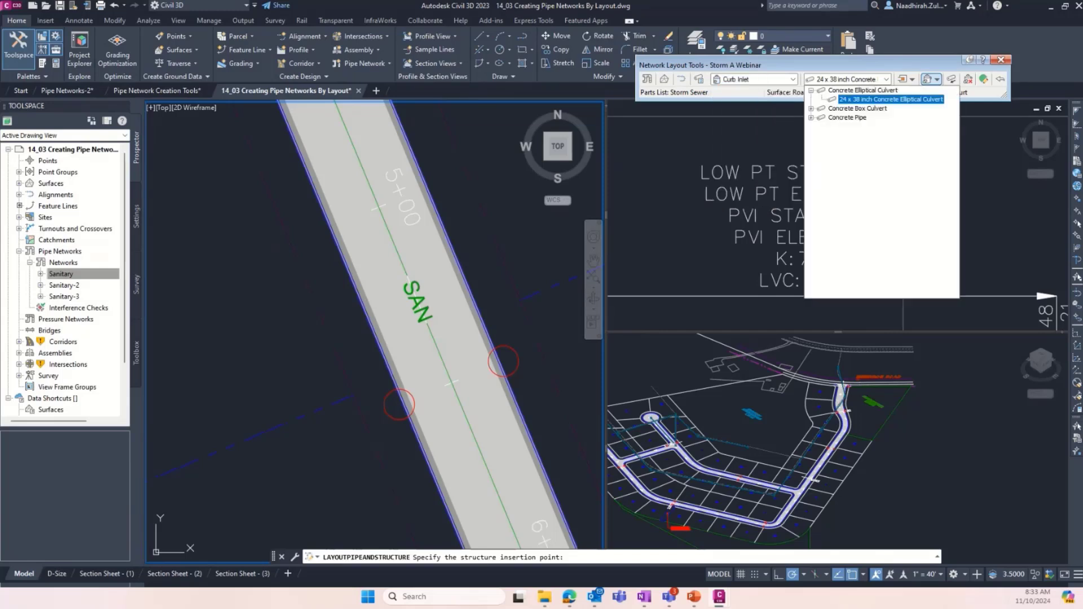
{"action": "left_click", "coordinate": [847, 117]}
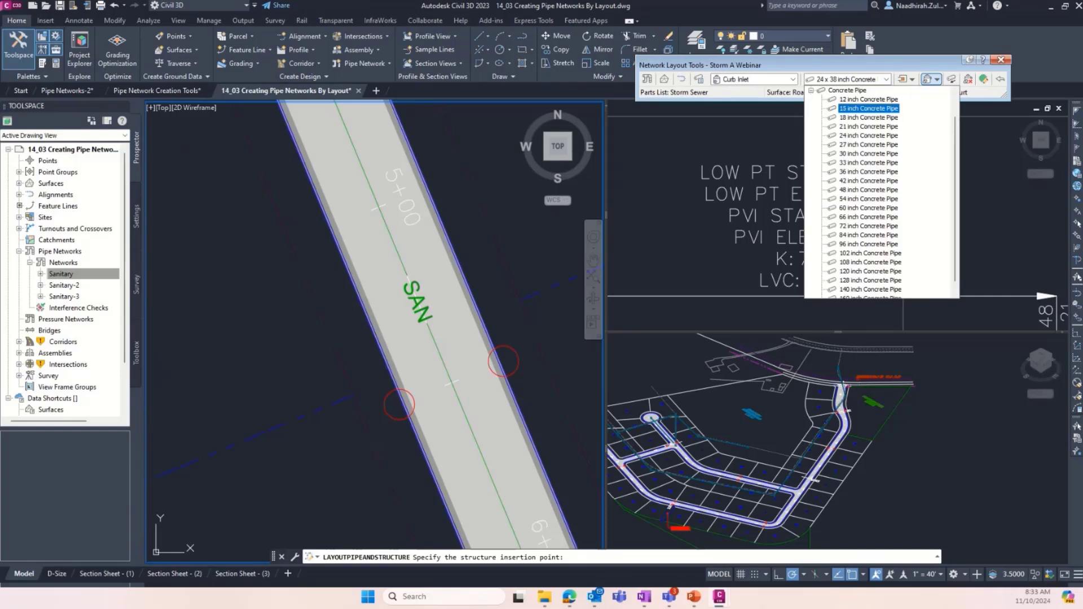
{"action": "left_click", "coordinate": [868, 109]}
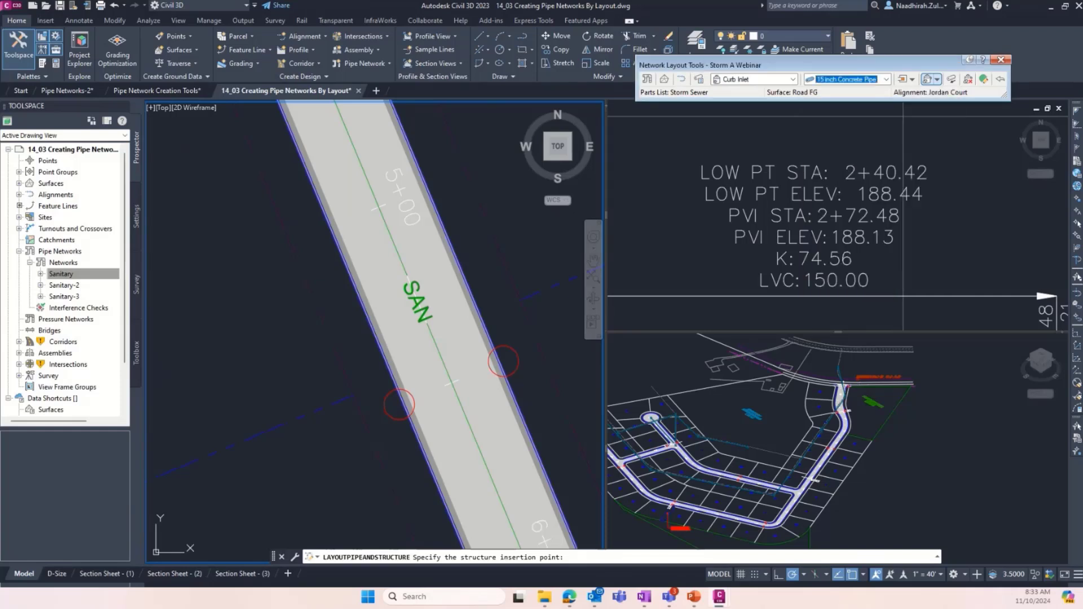
{"action": "left_click", "coordinate": [936, 79]}
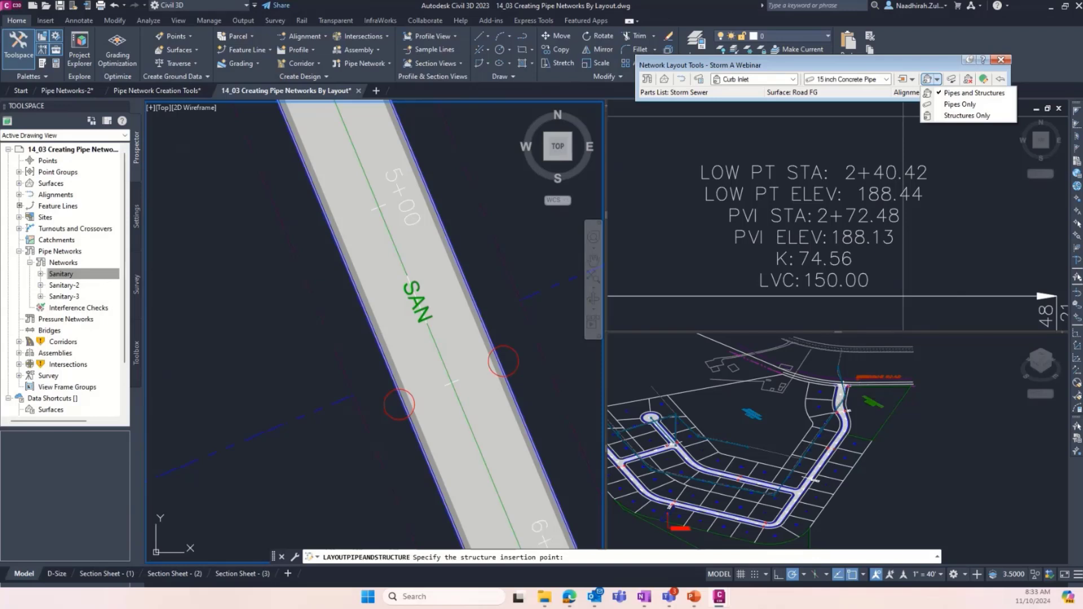
{"action": "left_click", "coordinate": [966, 92]}
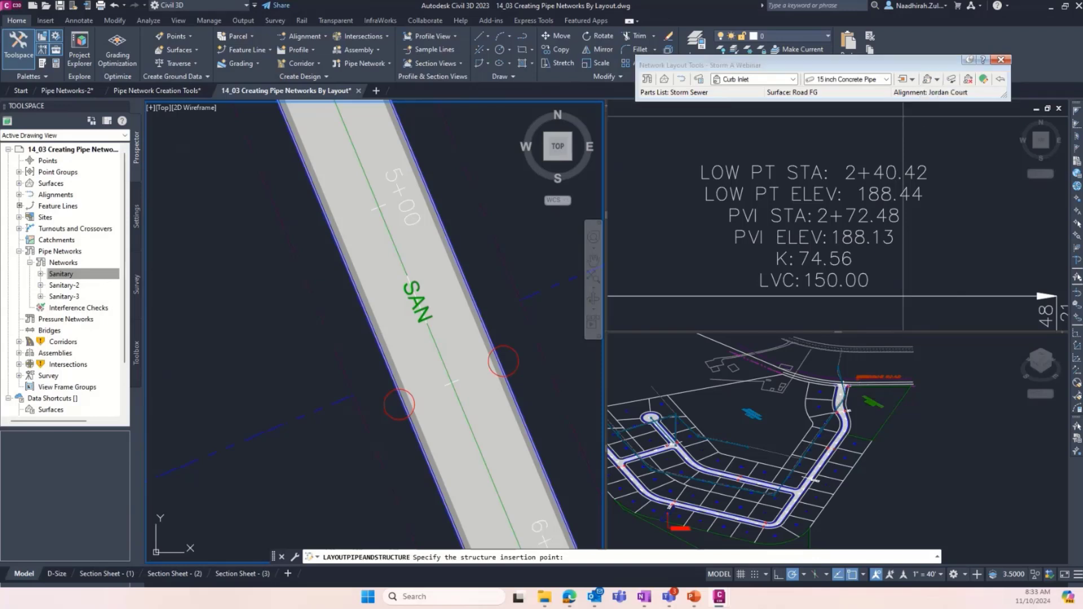
- Lay the pipe across the road between stations 5+00 and 6+00, placing curb inlets at the centers of the east and west red circles
{"action": "left_click", "coordinate": [503, 361]}
{"action": "left_click", "coordinate": [863, 574]}
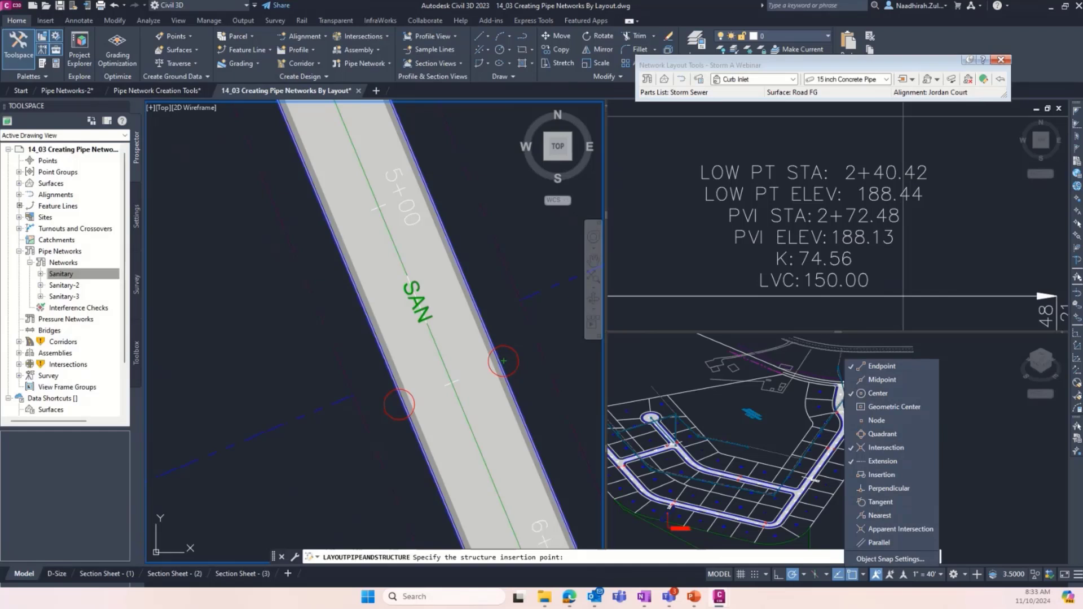
{"action": "left_click", "coordinate": [546, 361]}
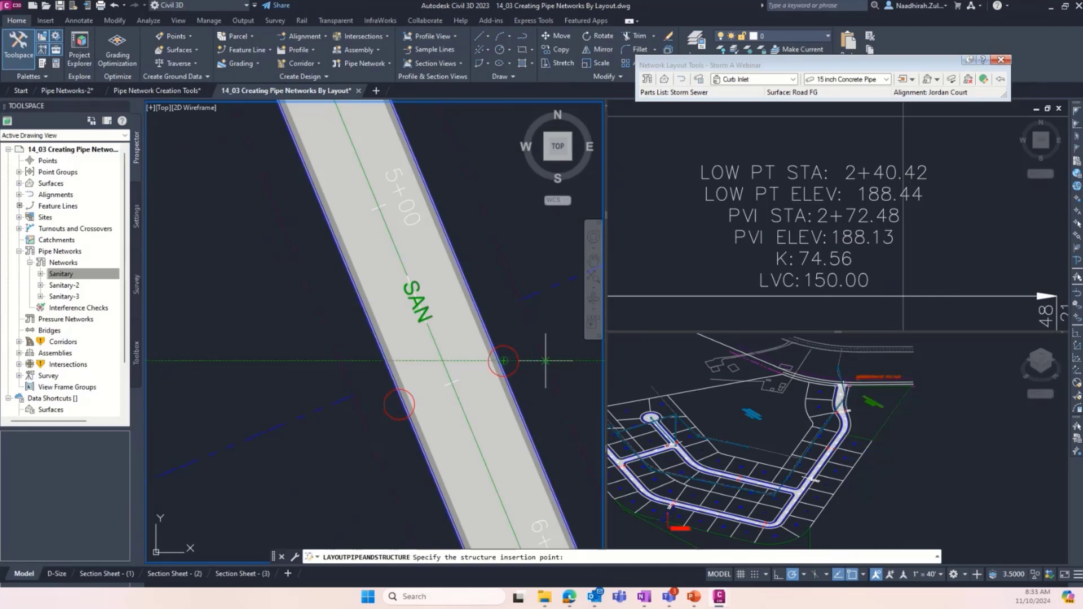
{"action": "left_click", "coordinate": [503, 361]}
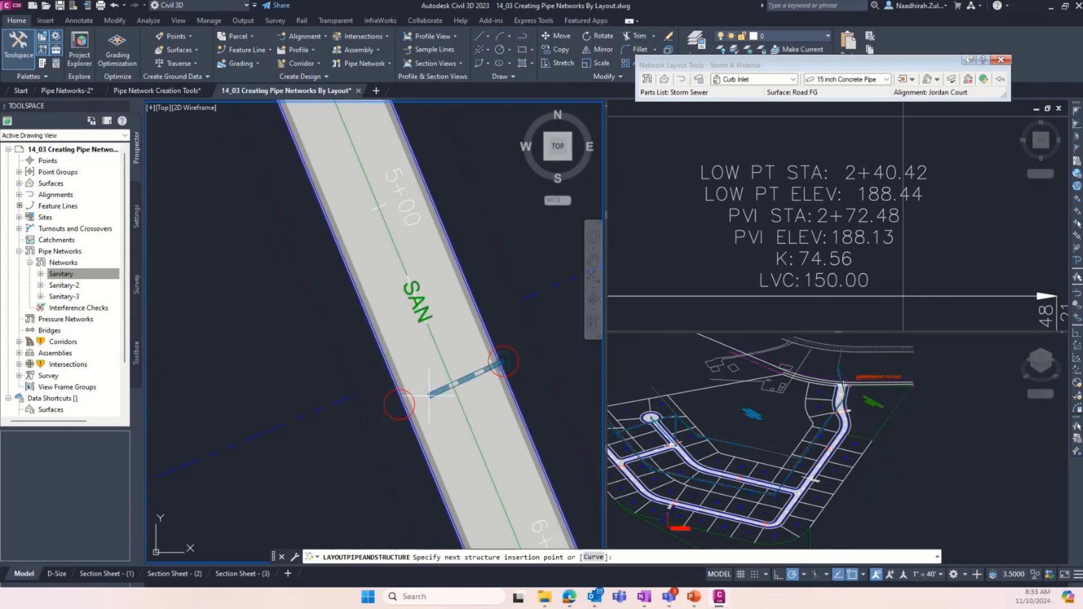
{"action": "left_click", "coordinate": [398, 405]}
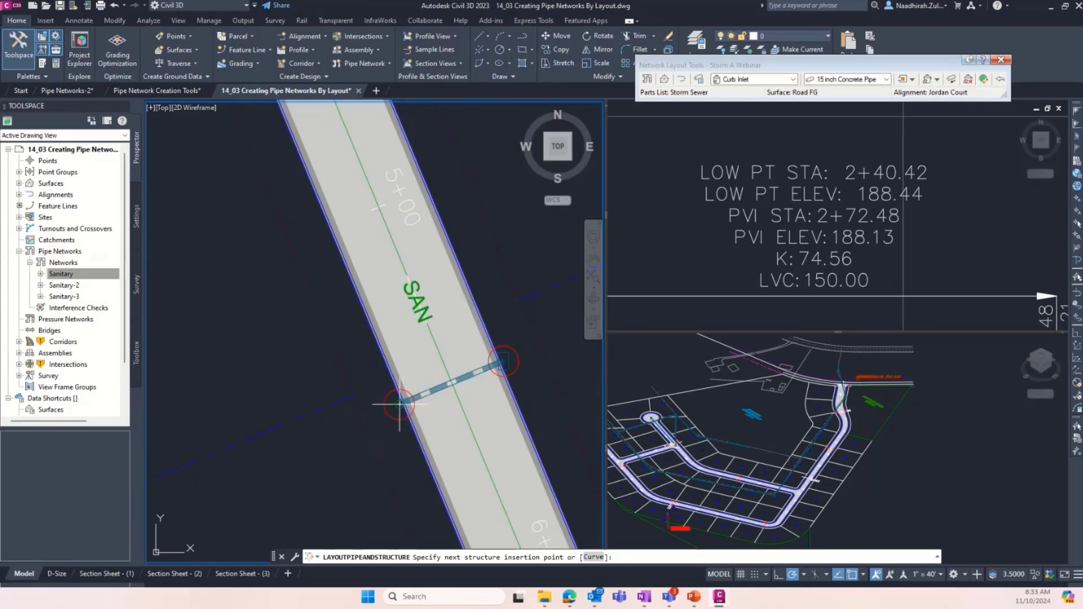
{"action": "left_click", "coordinate": [399, 404]}
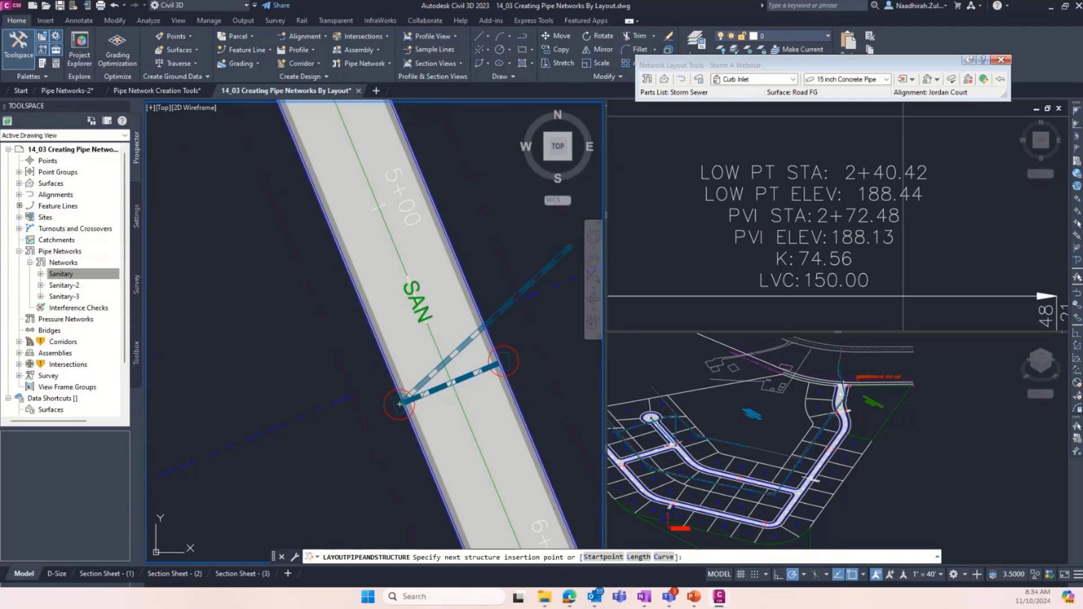
- Continue with an 18 inch Concrete Pipe to a curb inlet at the circle on the southwest curb by the 2+40.42 low point
{"action": "left_click", "coordinate": [886, 79]}
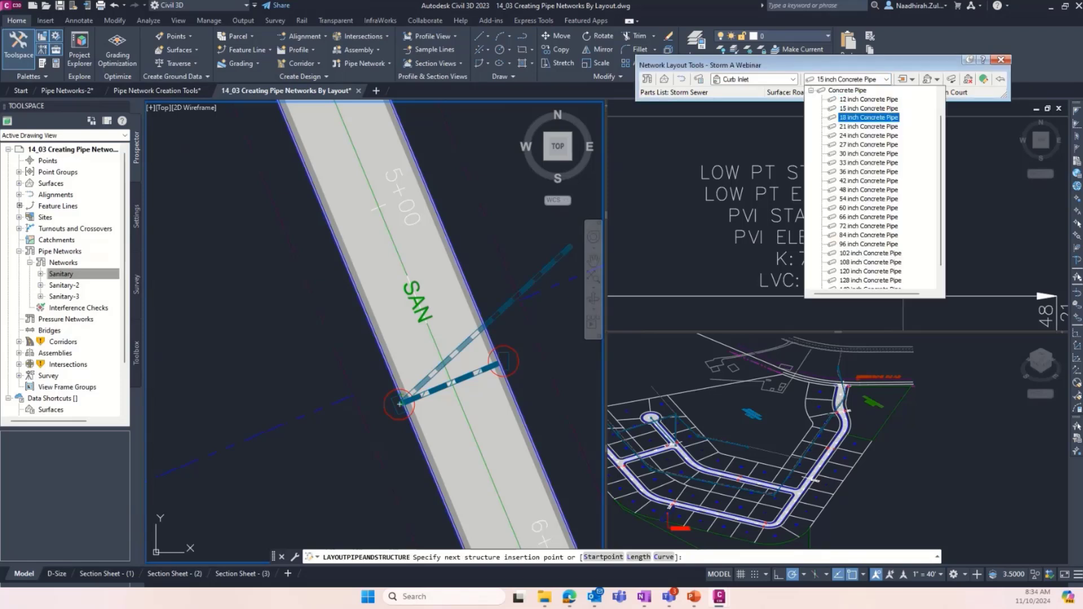
{"action": "left_click", "coordinate": [868, 118]}
{"action": "scroll", "coordinate": [399, 377], "scroll_direction": "down", "scroll_amount": 2}
{"action": "scroll", "coordinate": [399, 376], "scroll_direction": "down", "scroll_amount": 3}
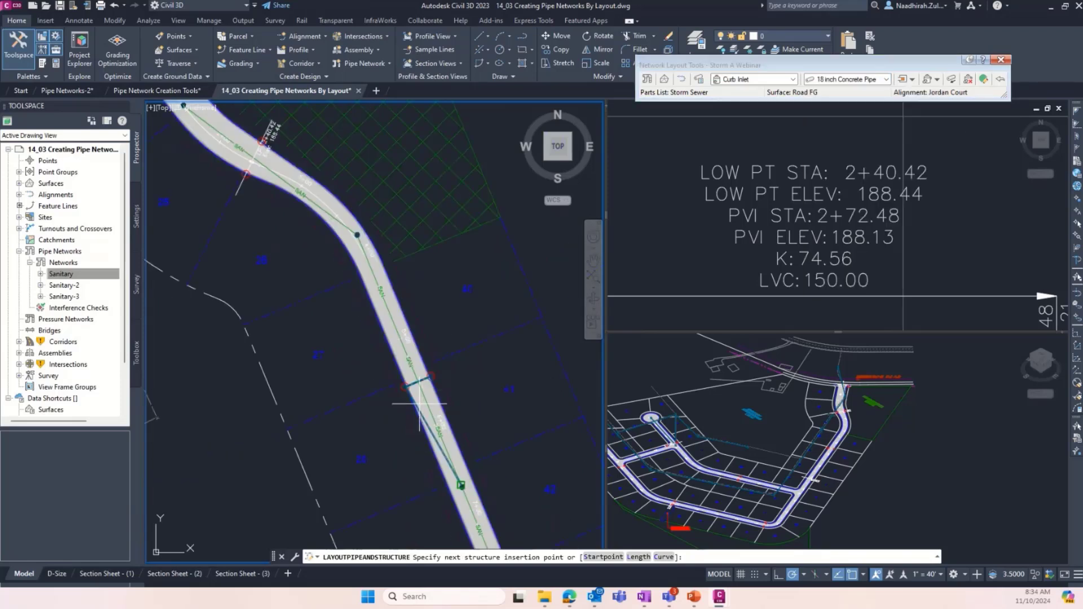
{"action": "scroll", "coordinate": [349, 254], "scroll_direction": "up", "scroll_amount": 5}
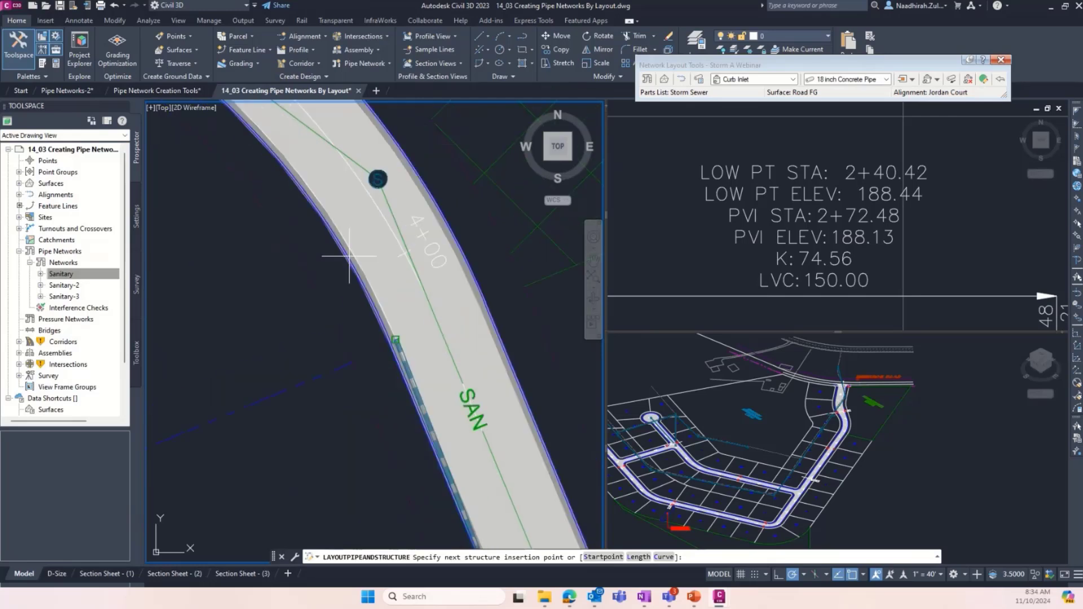
{"action": "scroll", "coordinate": [458, 437], "scroll_direction": "down", "scroll_amount": 5}
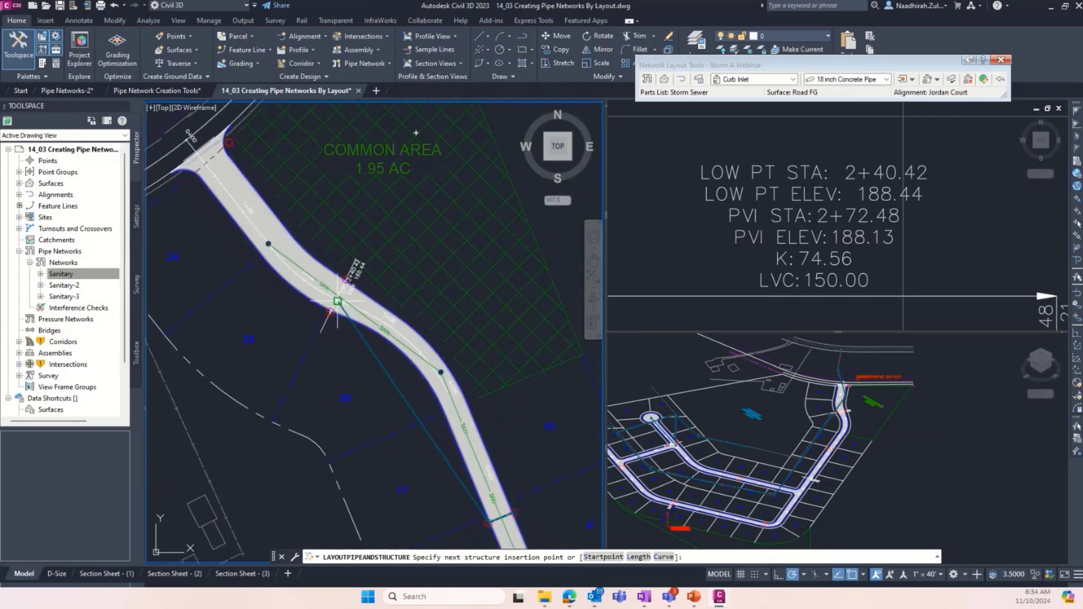
{"action": "scroll", "coordinate": [330, 307], "scroll_direction": "up", "scroll_amount": 4}
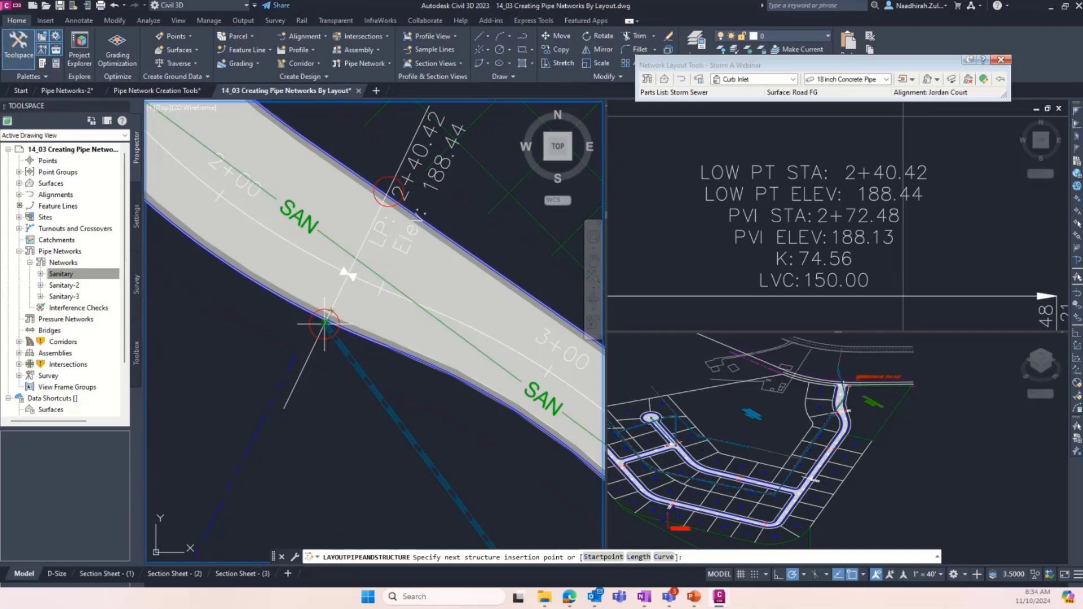
{"action": "left_click", "coordinate": [324, 324]}
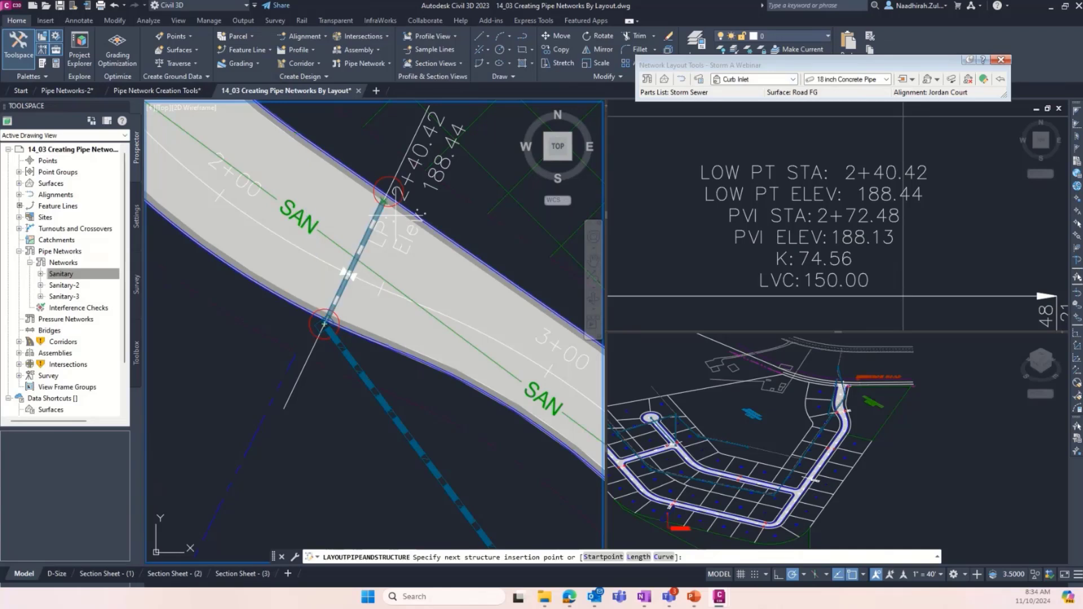
- Extend the pipe run across the road to a Storm Manhole at the opposite circle by the low point label
{"action": "left_click", "coordinate": [792, 79]}
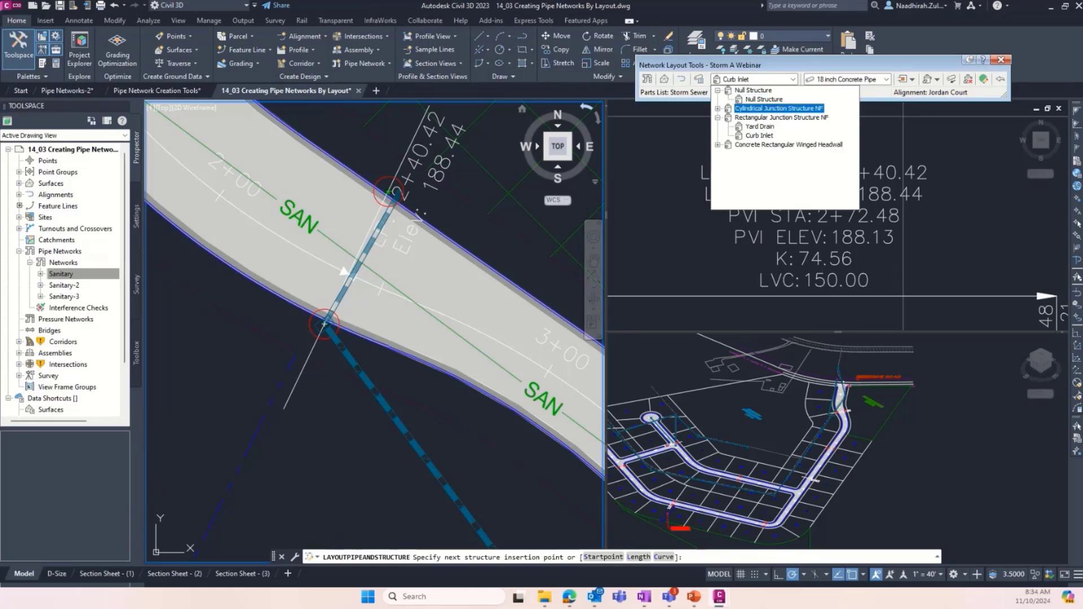
{"action": "left_click", "coordinate": [717, 108]}
{"action": "left_click", "coordinate": [765, 117]}
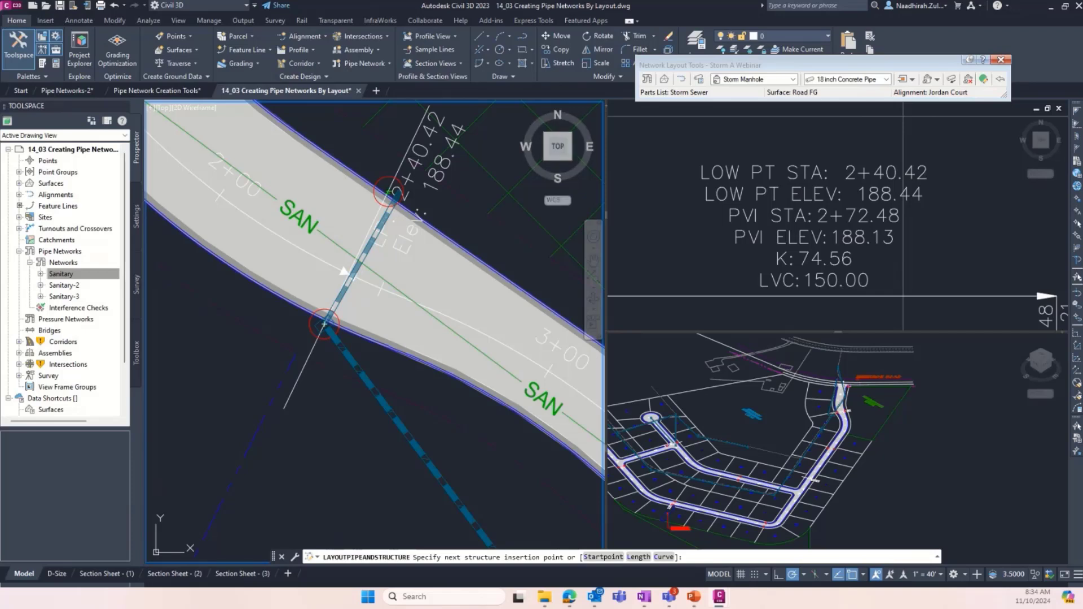
{"action": "left_click", "coordinate": [389, 192]}
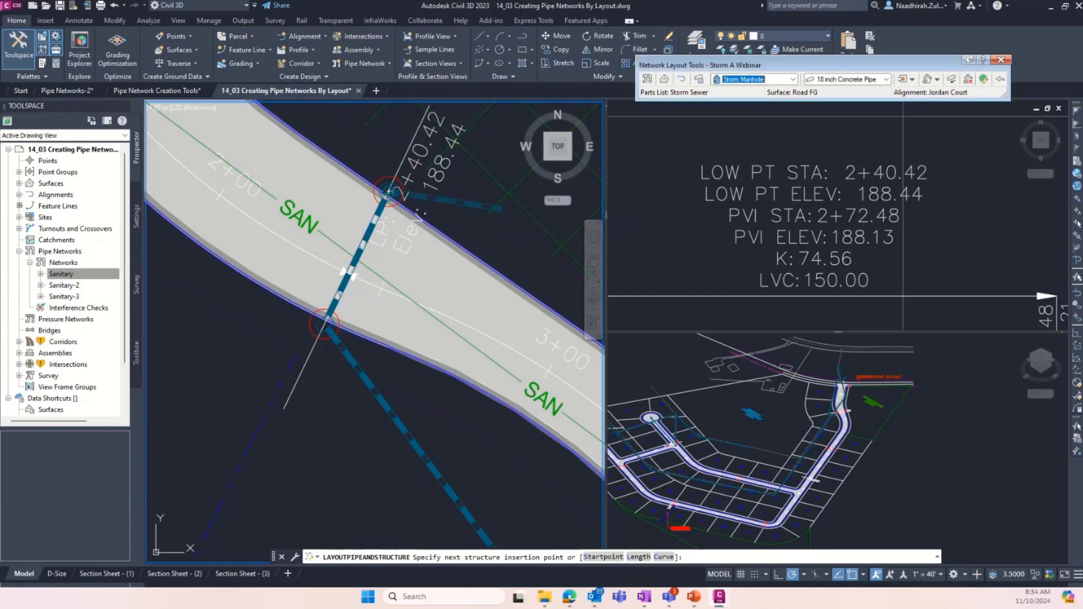
- Run a 24 inch Concrete Pipe to another storm manhole at the circle beside the road entrance near station 0+00
{"action": "left_click", "coordinate": [885, 79]}
{"action": "left_click", "coordinate": [869, 136]}
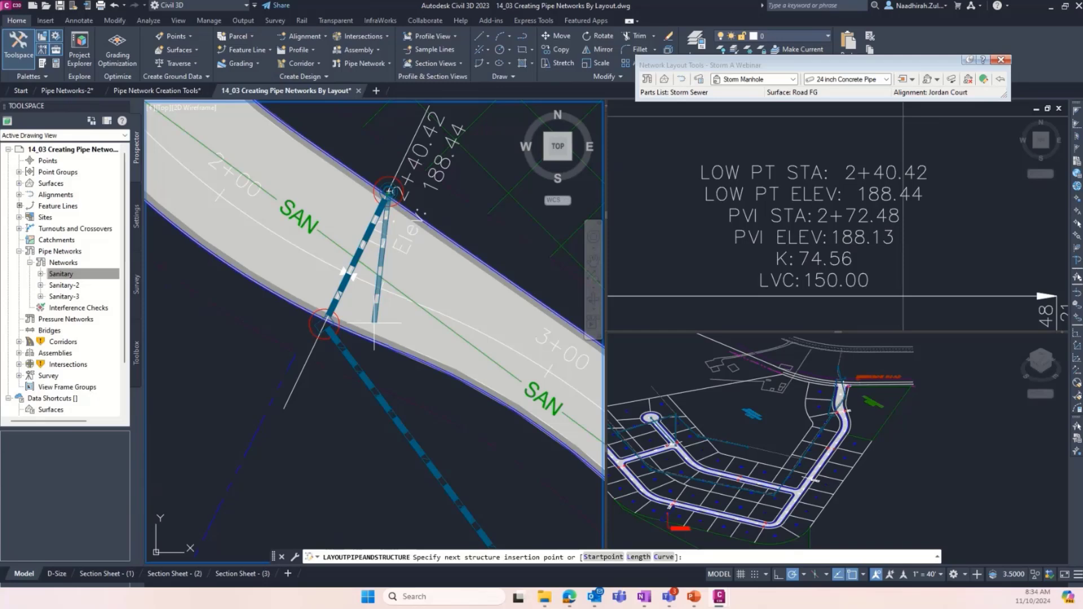
{"action": "scroll", "coordinate": [485, 276], "scroll_direction": "down", "scroll_amount": 4}
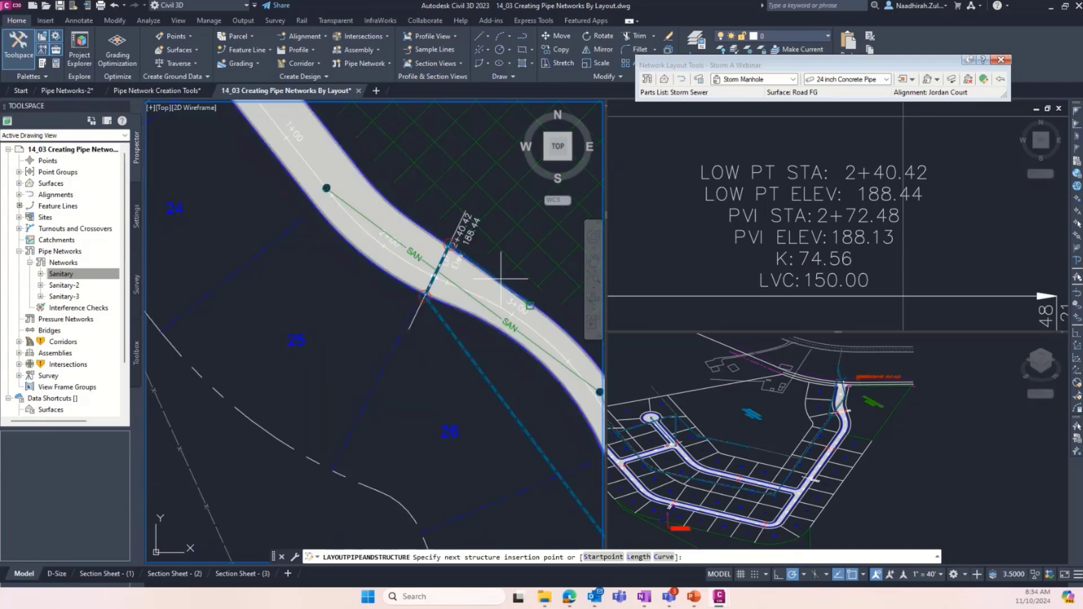
{"action": "scroll", "coordinate": [500, 278], "scroll_direction": "down", "scroll_amount": 4}
{"action": "scroll", "coordinate": [414, 176], "scroll_direction": "up", "scroll_amount": 8}
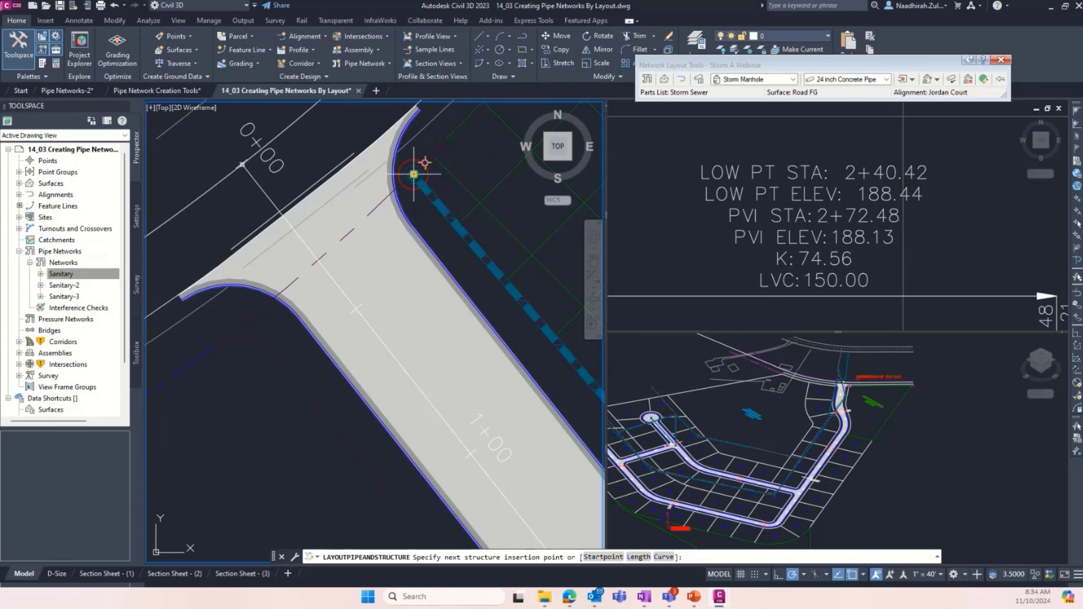
{"action": "left_click", "coordinate": [413, 174]}
- End the run with a concrete rectangular winged headwall at the circle across Emerson Road and finish the pipe layout
{"action": "scroll", "coordinate": [416, 179], "scroll_direction": "down", "scroll_amount": 4}
{"action": "scroll", "coordinate": [416, 137], "scroll_direction": "down", "scroll_amount": 4}
{"action": "scroll", "coordinate": [407, 140], "scroll_direction": "up", "scroll_amount": 5}
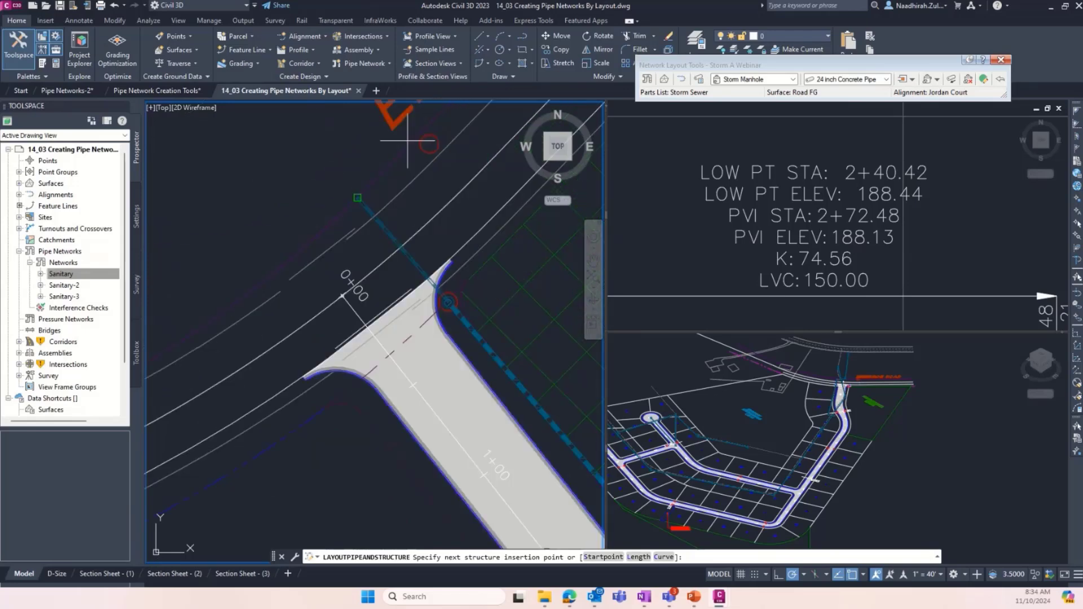
{"action": "scroll", "coordinate": [407, 141], "scroll_direction": "up", "scroll_amount": 2}
{"action": "left_click", "coordinate": [792, 79]}
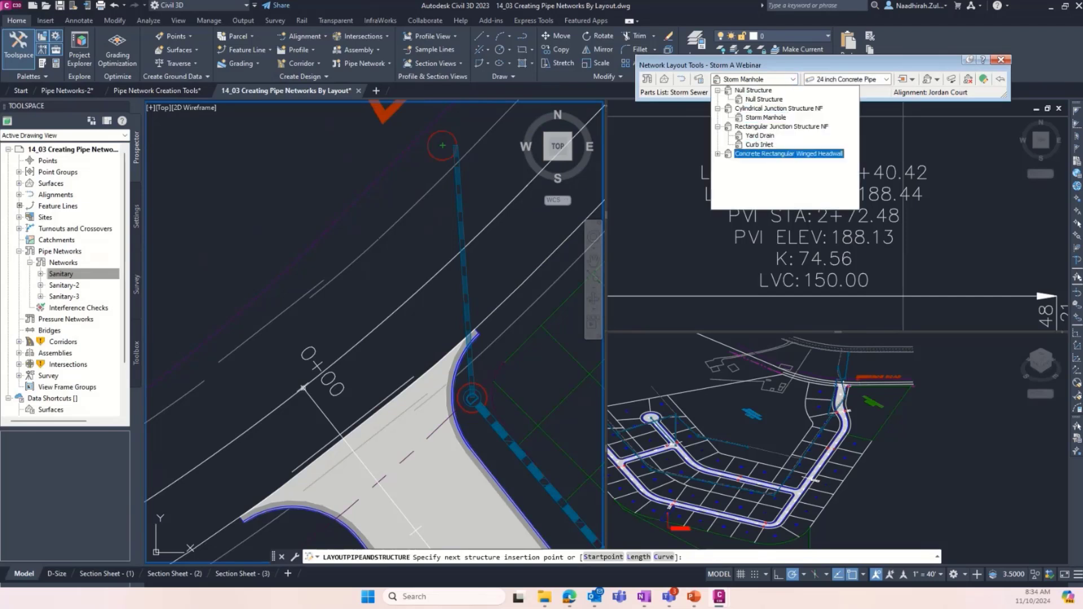
{"action": "left_click", "coordinate": [717, 153]}
{"action": "left_click", "coordinate": [784, 172]}
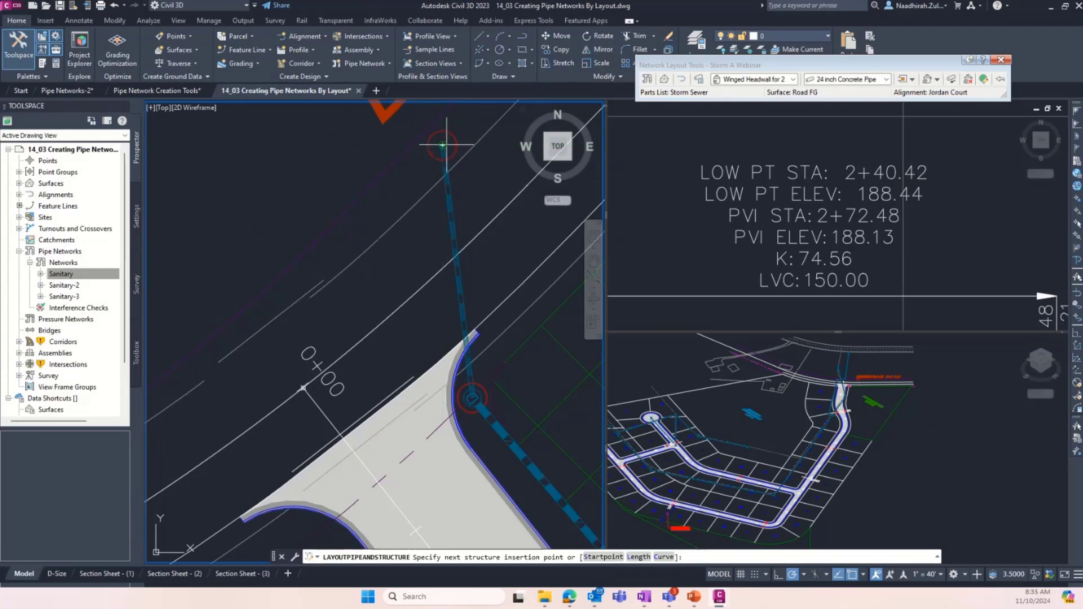
{"action": "left_click", "coordinate": [445, 146]}
{"action": "scroll", "coordinate": [445, 148], "scroll_direction": "up", "scroll_amount": 8}
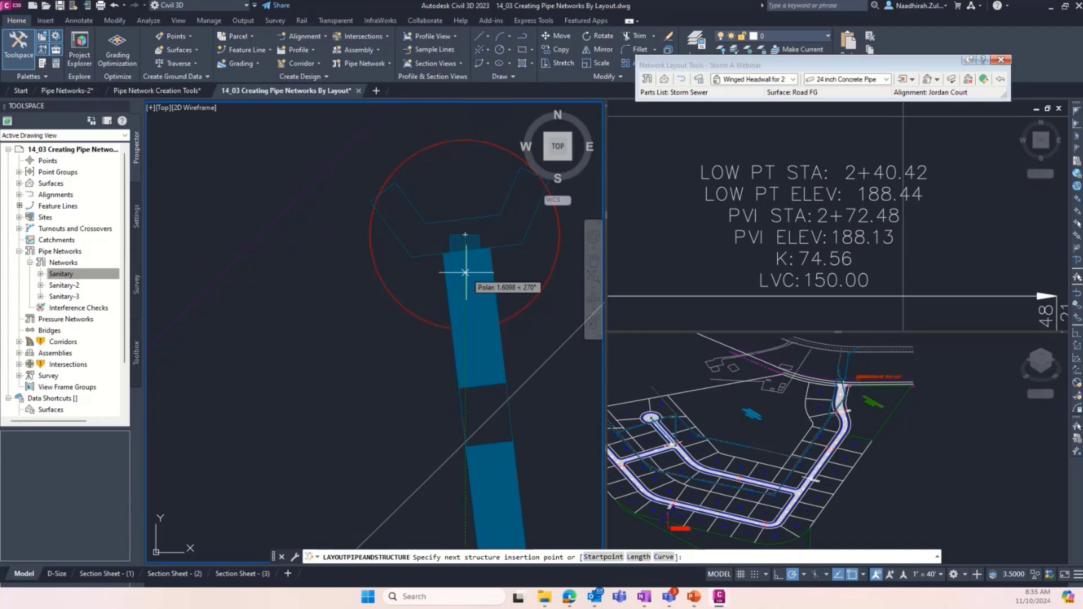
{"action": "key", "text": "Return"}
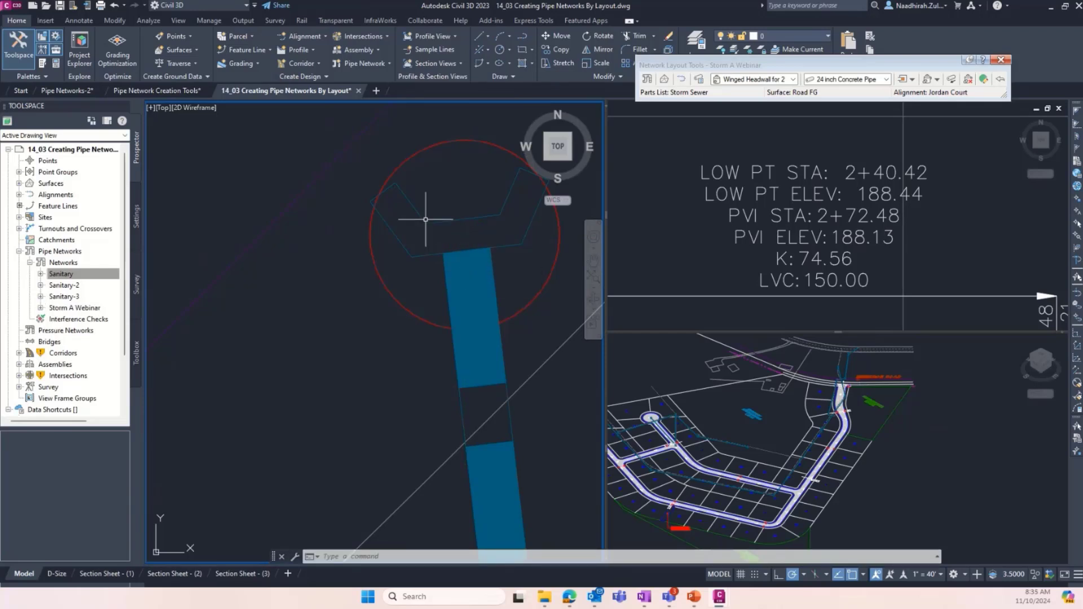
{"action": "scroll", "coordinate": [386, 220], "scroll_direction": "down", "scroll_amount": 2}
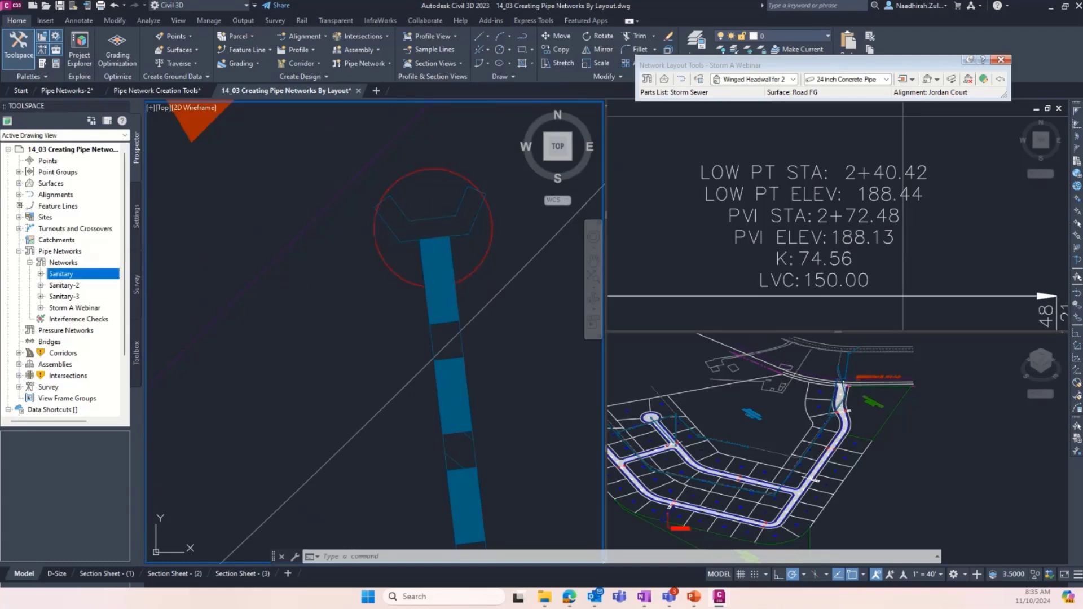
{"action": "scroll", "coordinate": [351, 222], "scroll_direction": "down", "scroll_amount": 10}
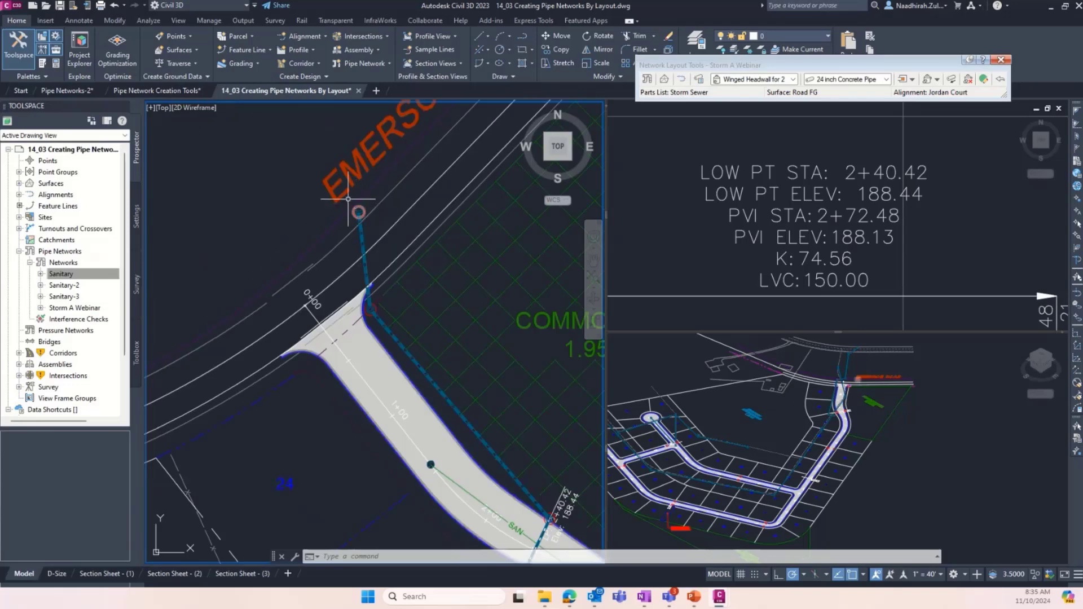
- Select the entire Storm A Webinar pipe network in the drawing from its entry under Pipe Networks
{"action": "left_click", "coordinate": [73, 307]}
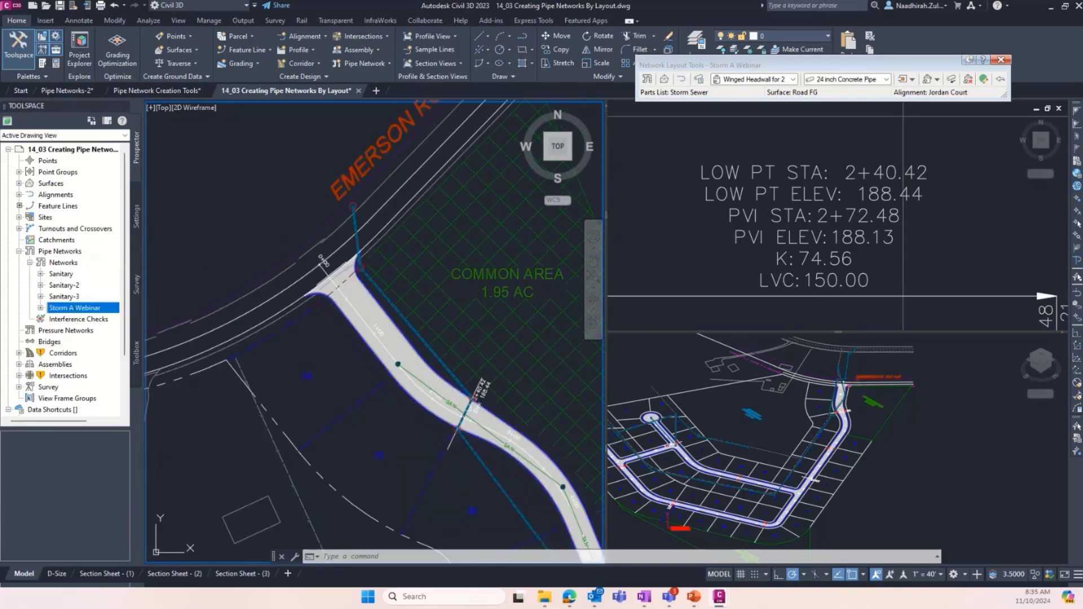
{"action": "right_click", "coordinate": [70, 308]}
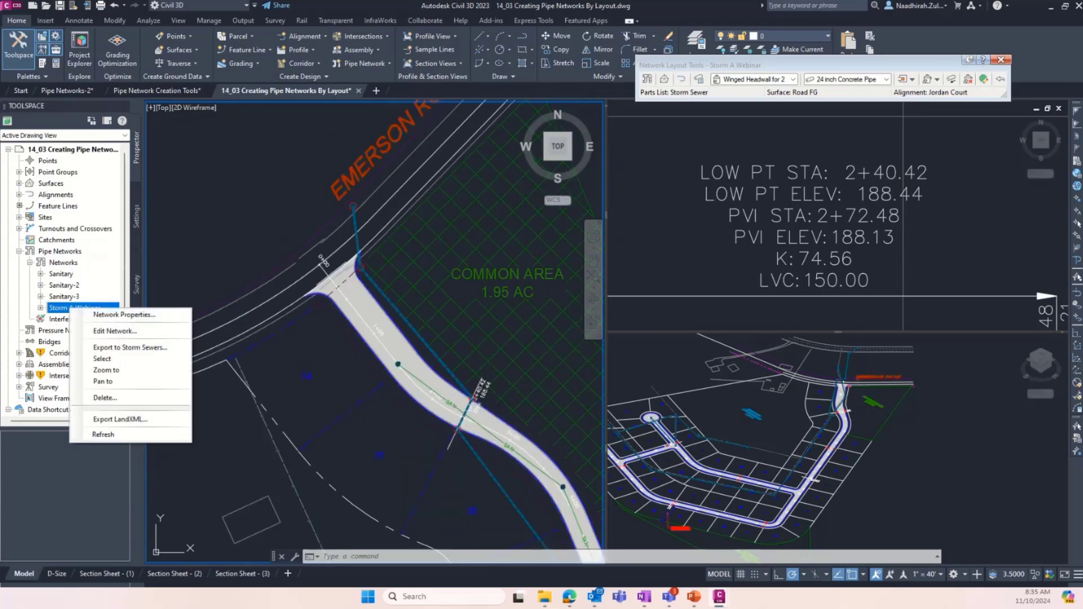
{"action": "left_click", "coordinate": [102, 359]}
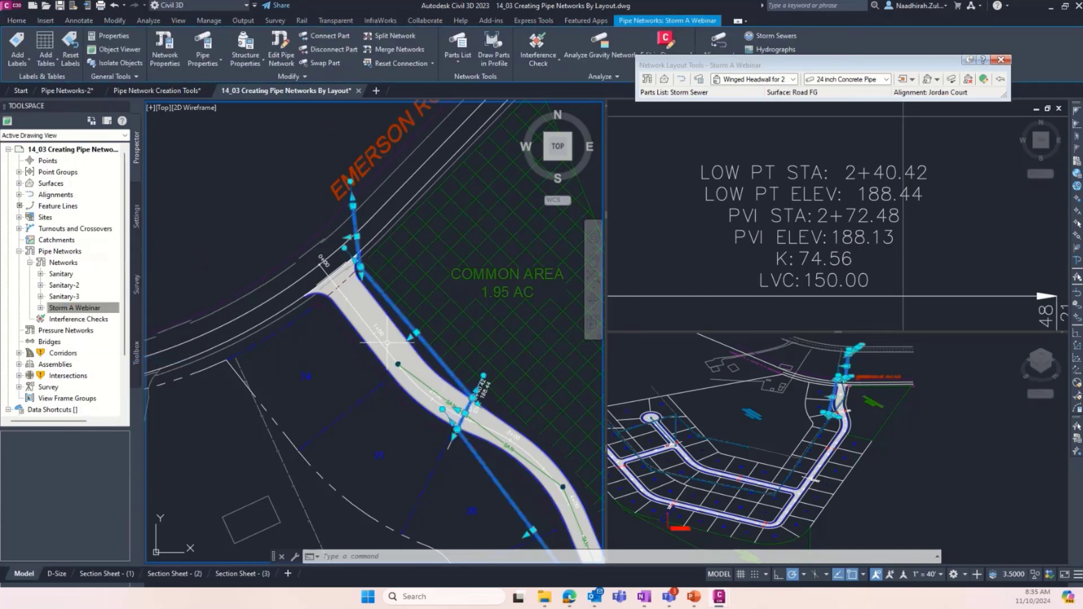
{"action": "scroll", "coordinate": [338, 300], "scroll_direction": "down", "scroll_amount": 2}
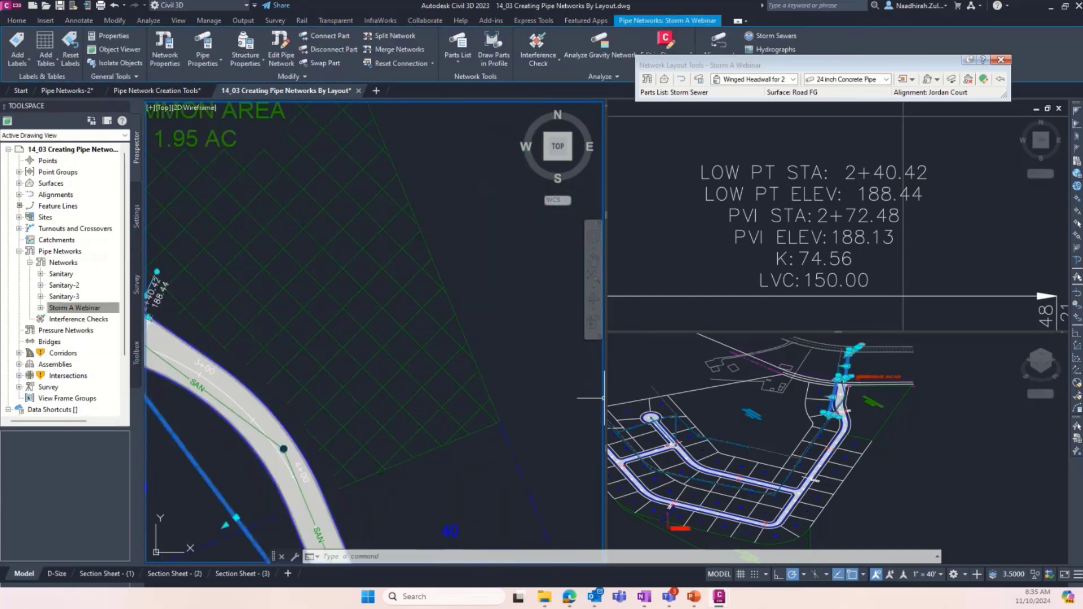
- Orbit the 3D view, restore it to SE Isometric and bring the Emerson Road entrance into view
{"action": "left_click", "coordinate": [981, 415]}
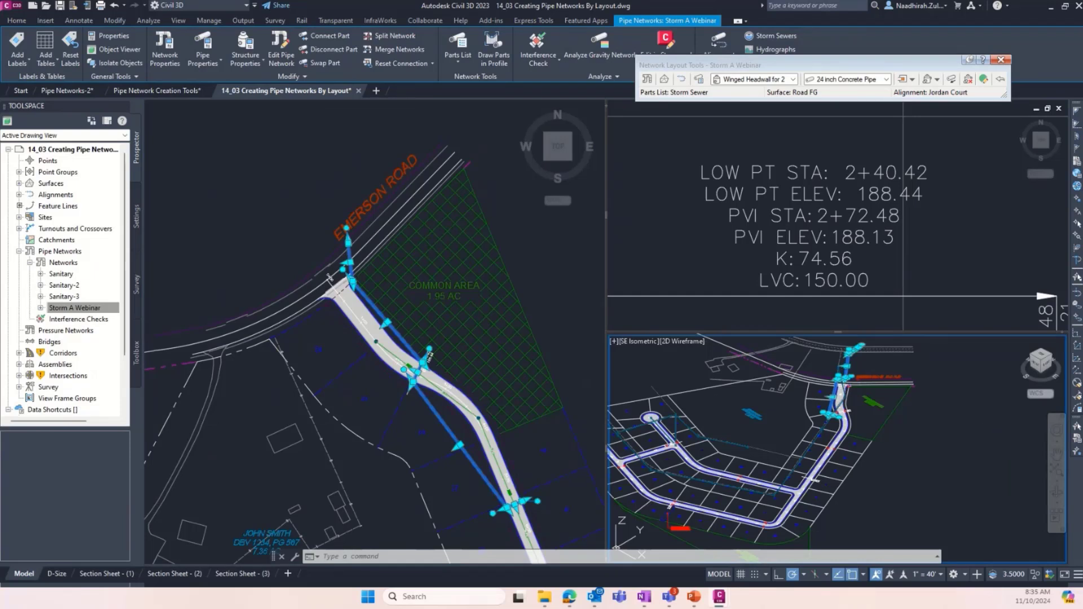
{"action": "middle_click_drag", "start_coordinate": [756, 367], "coordinate": [854, 411], "text": "shift"}
{"action": "scroll", "coordinate": [855, 391], "scroll_direction": "up", "scroll_amount": 5}
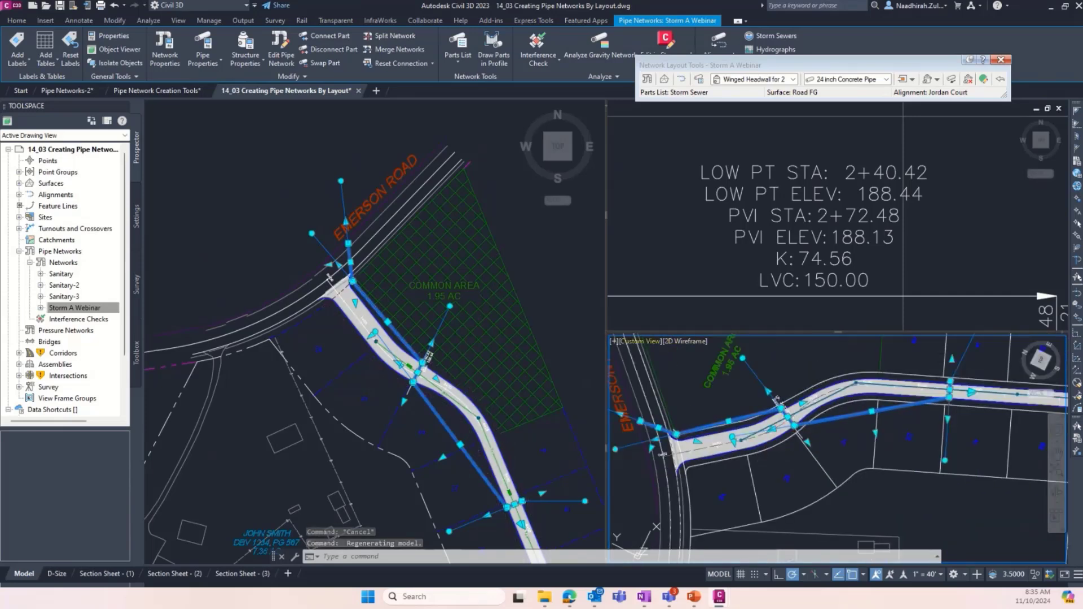
{"action": "left_click", "coordinate": [640, 342]}
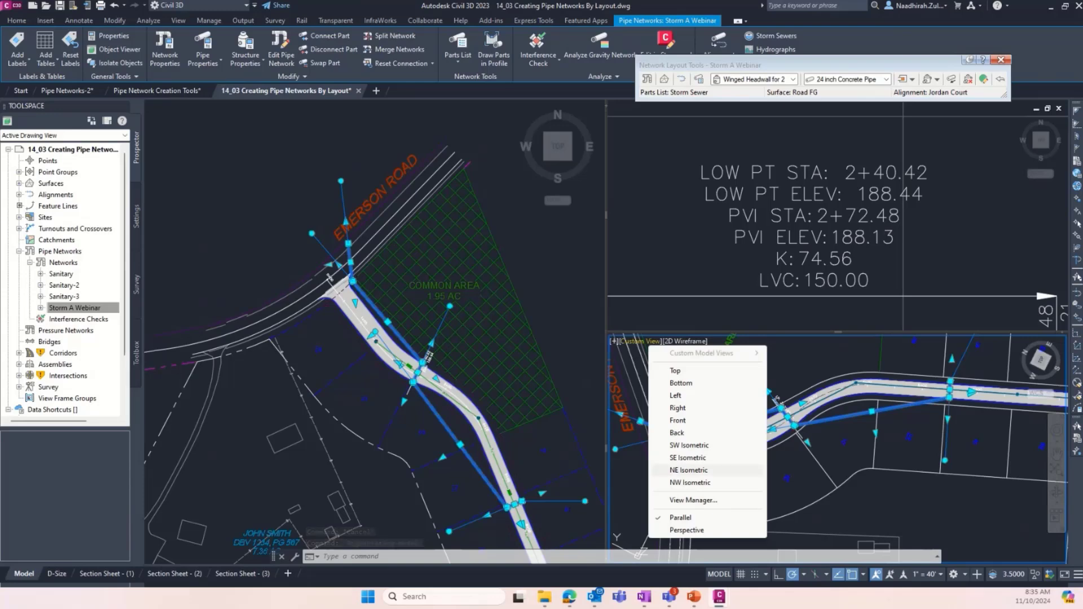
{"action": "left_click", "coordinate": [688, 457]}
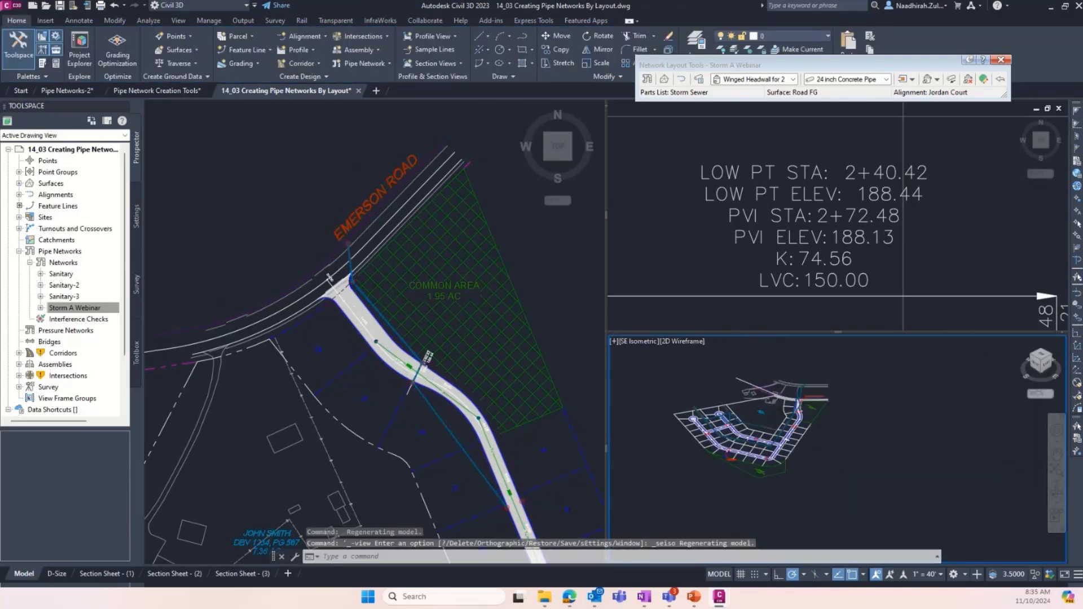
{"action": "scroll", "coordinate": [814, 434], "scroll_direction": "up", "scroll_amount": 5}
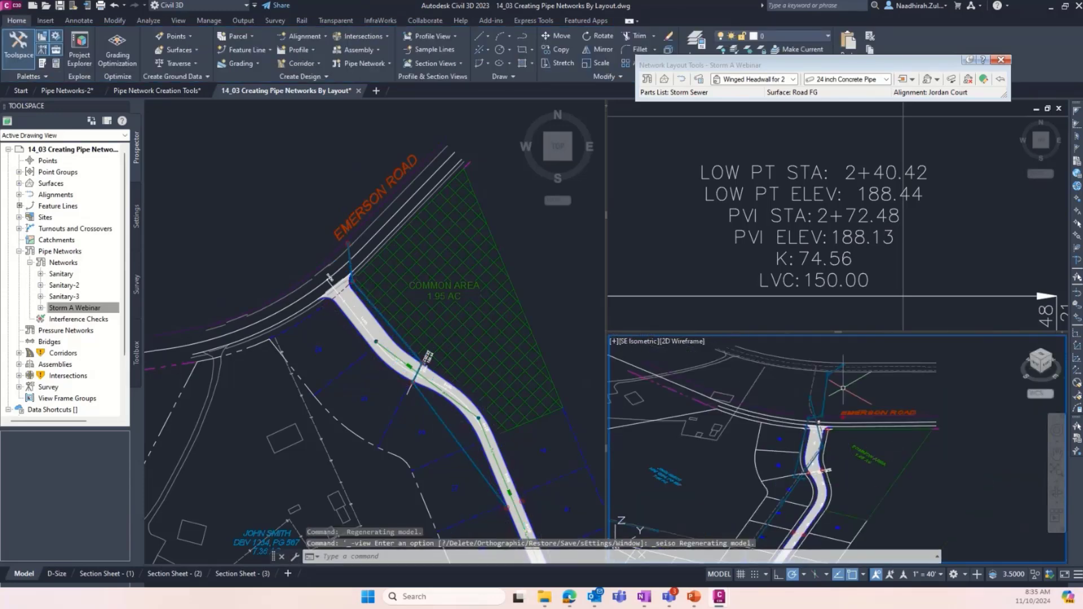
{"action": "scroll", "coordinate": [849, 378], "scroll_direction": "up", "scroll_amount": 3}
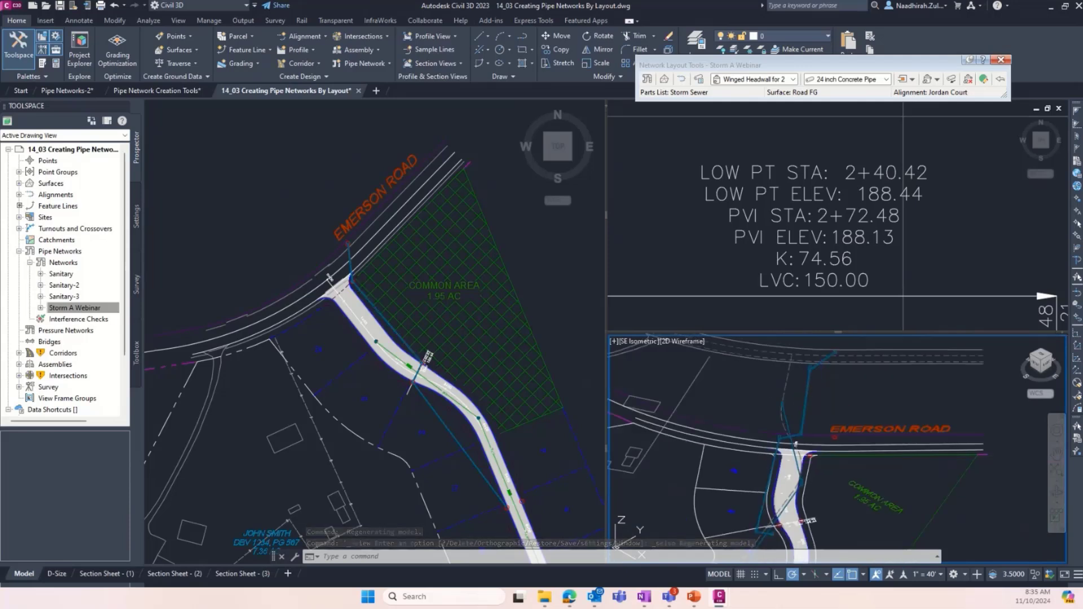
- Show the whole Jordan Court profile in its viewport and enlarge the road entrance in the isometric view
{"action": "left_click", "coordinate": [735, 234]}
{"action": "scroll", "coordinate": [735, 234], "scroll_direction": "down", "scroll_amount": 6}
{"action": "scroll", "coordinate": [735, 234], "scroll_direction": "down", "scroll_amount": 2}
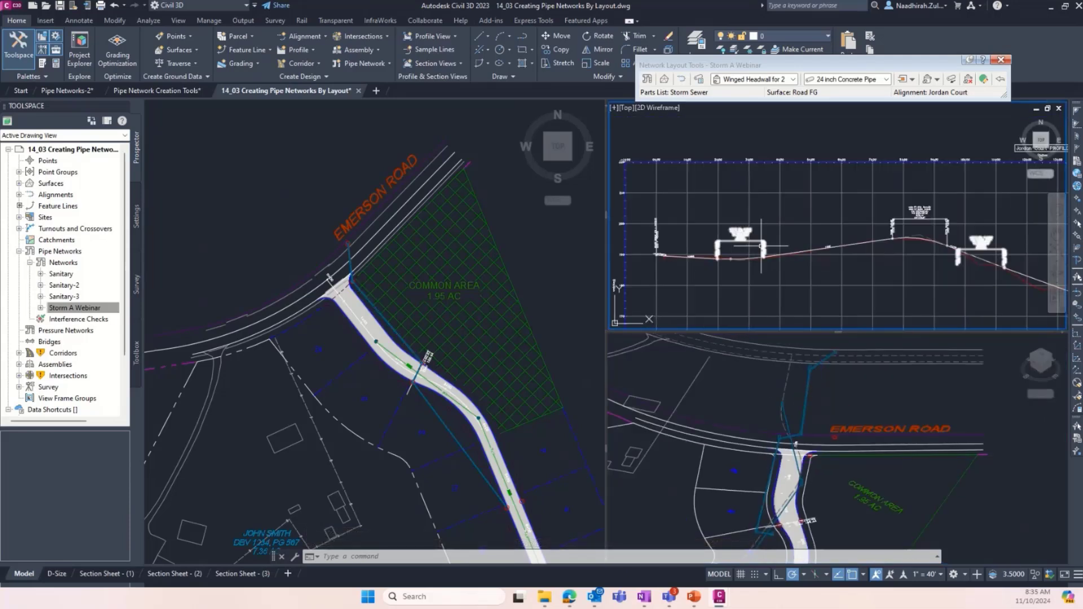
{"action": "left_click", "coordinate": [840, 389]}
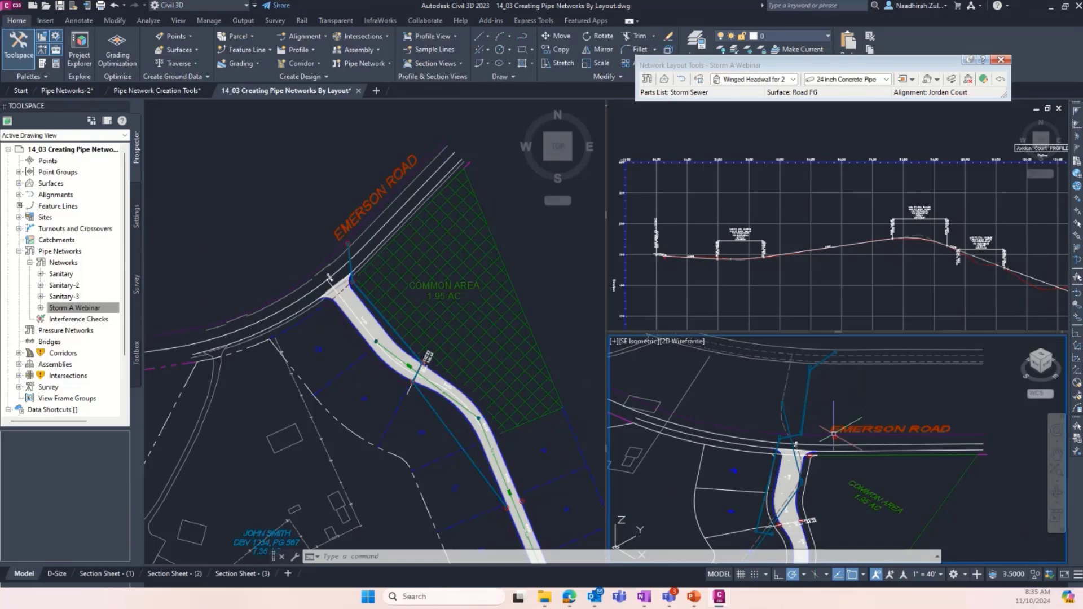
{"action": "scroll", "coordinate": [804, 470], "scroll_direction": "up", "scroll_amount": 2}
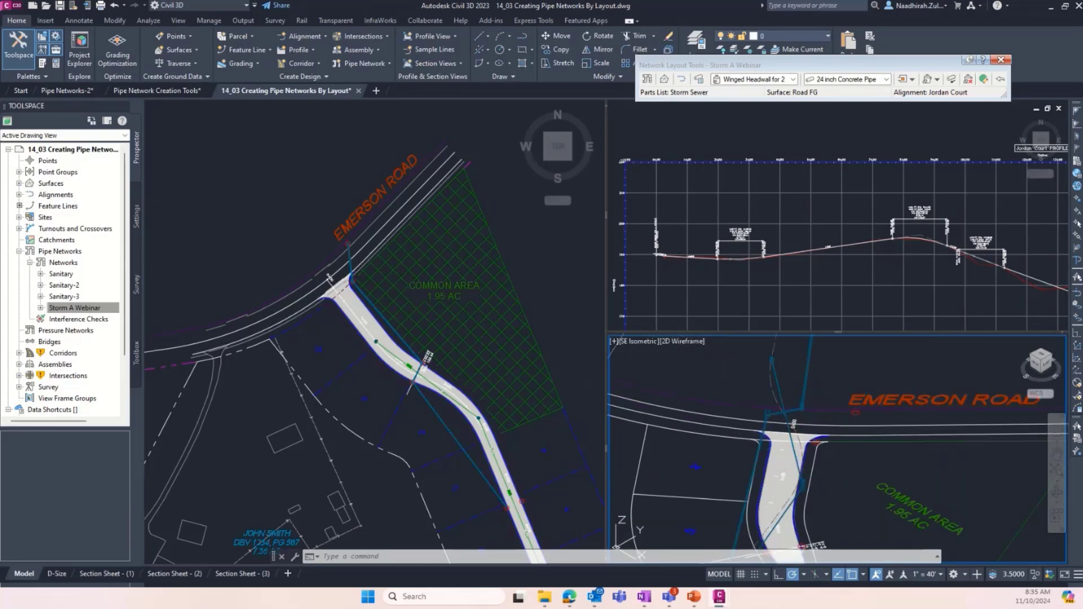
- Inspect the whole Storm A Webinar network in 3D from the side in the Object Viewer and close it
{"action": "left_click", "coordinate": [74, 308]}
{"action": "right_click", "coordinate": [76, 308]}
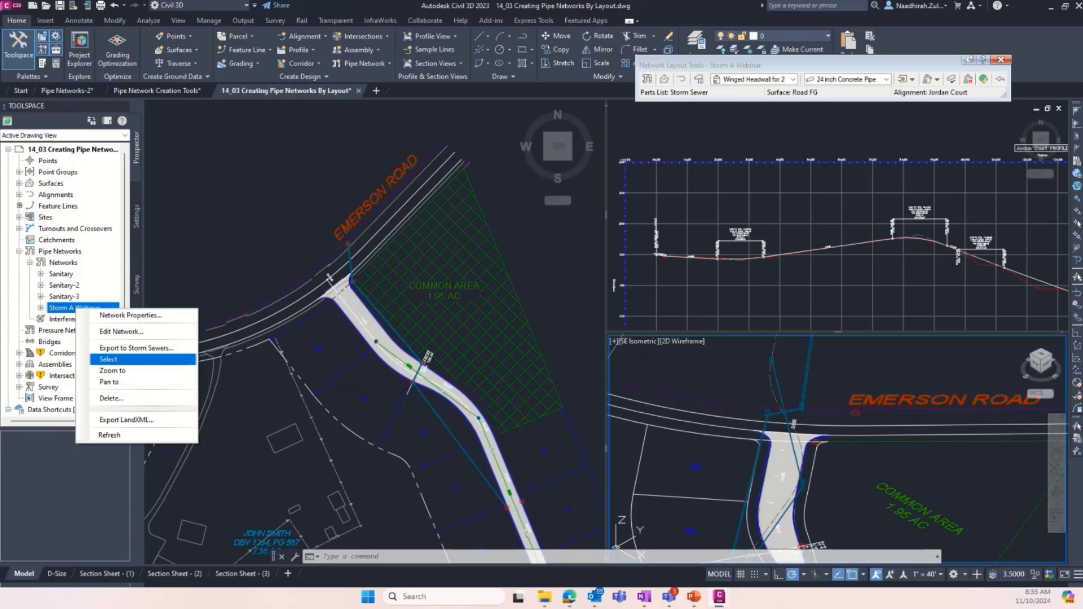
{"action": "left_click", "coordinate": [108, 359]}
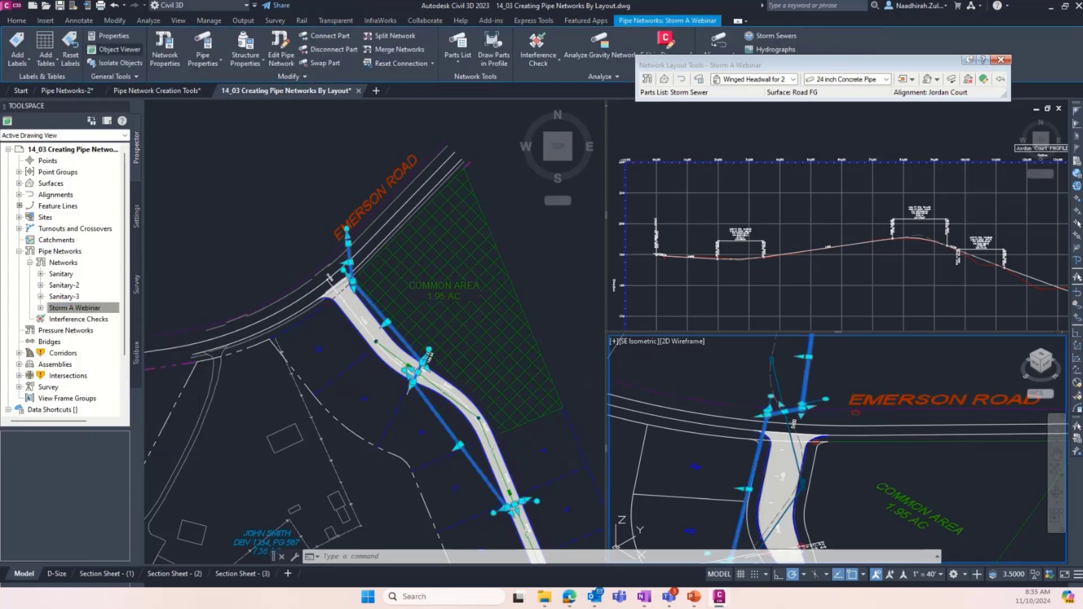
{"action": "left_click", "coordinate": [115, 50]}
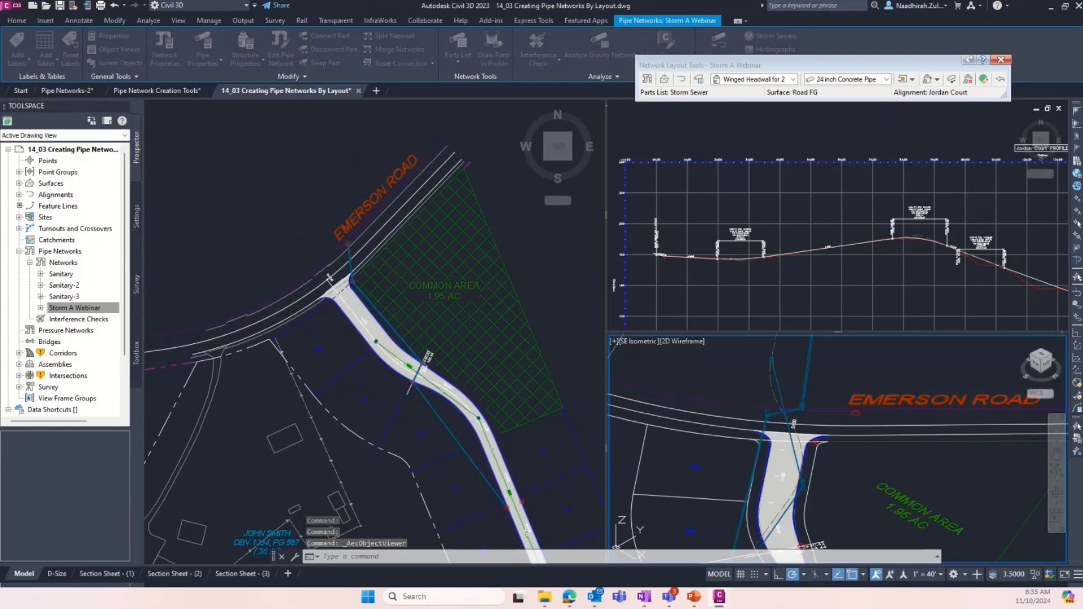
{"action": "left_click", "coordinate": [622, 141]}
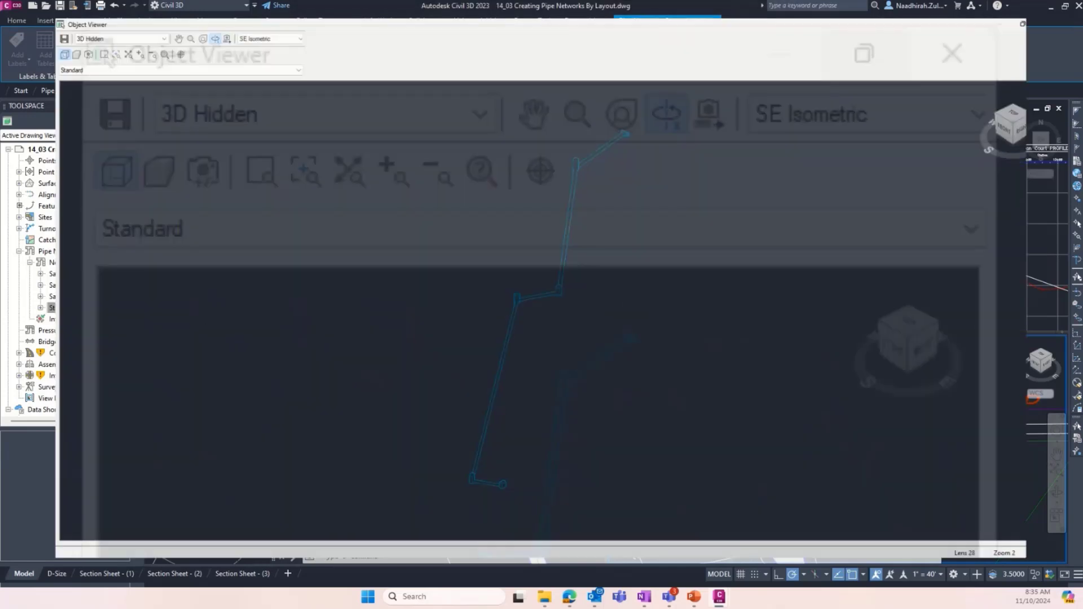
{"action": "left_click_drag", "start_coordinate": [541, 316], "coordinate": [705, 262]}
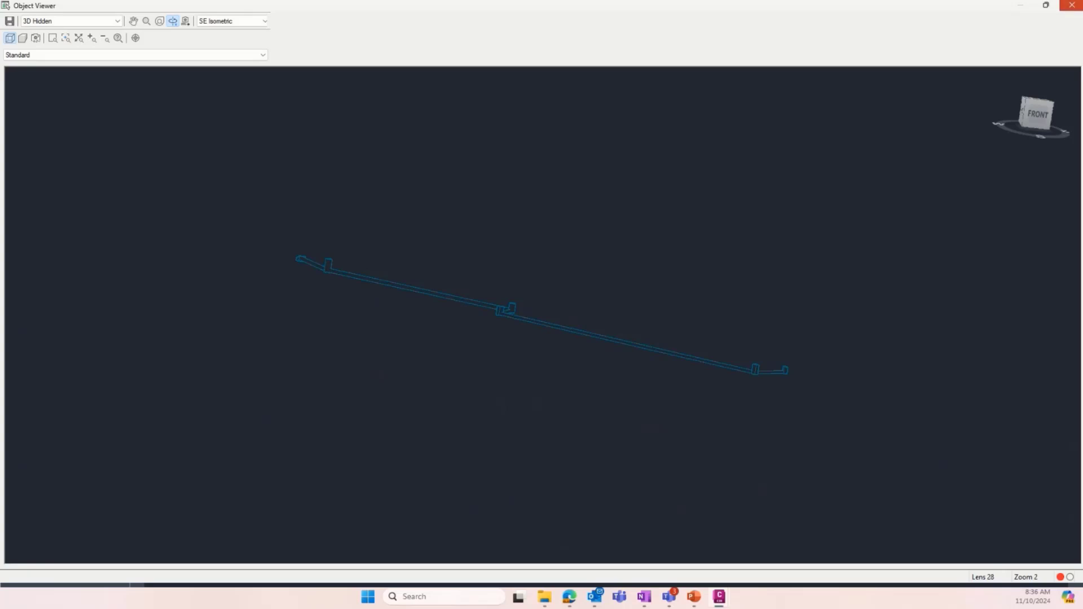
{"action": "left_click", "coordinate": [1071, 5]}
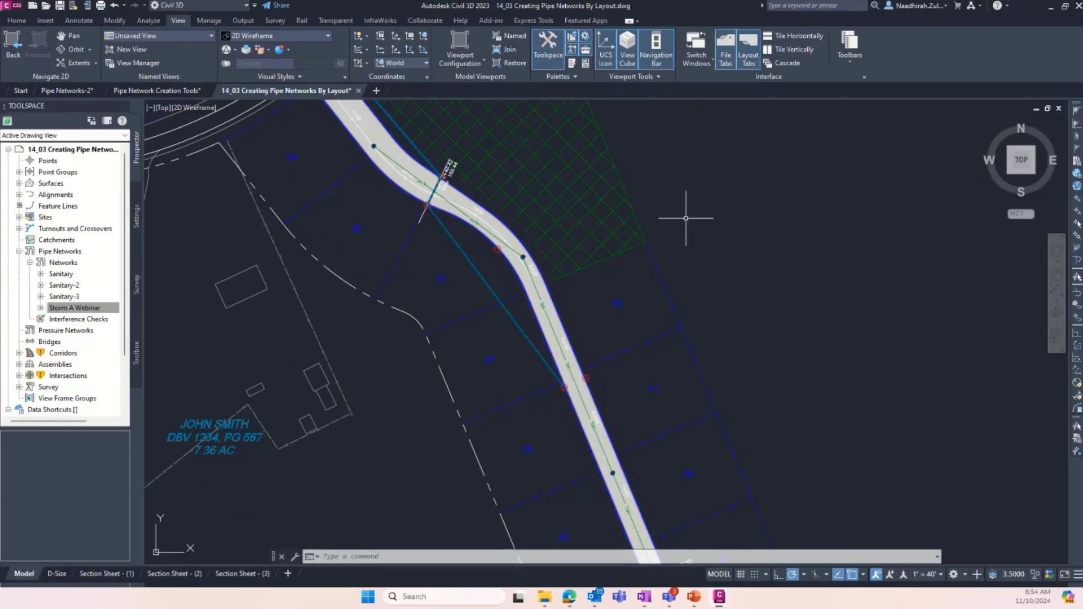
- Open the Storm A Webinar network for editing with the pipe run across lot 26 in view
{"action": "scroll", "coordinate": [491, 252], "scroll_direction": "up", "scroll_amount": 4}
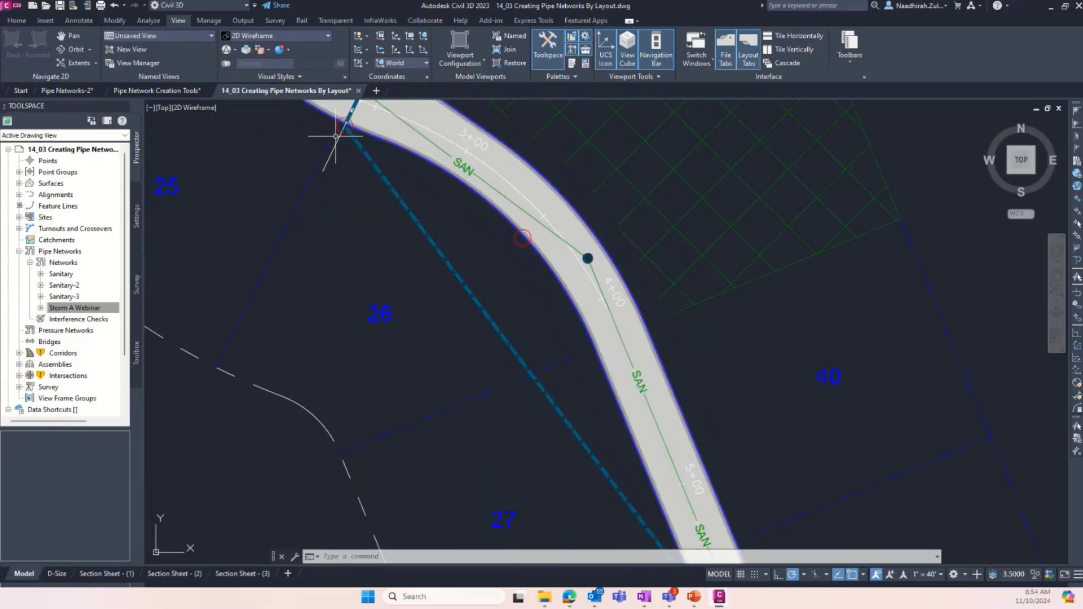
{"action": "scroll", "coordinate": [429, 197], "scroll_direction": "down", "scroll_amount": 3}
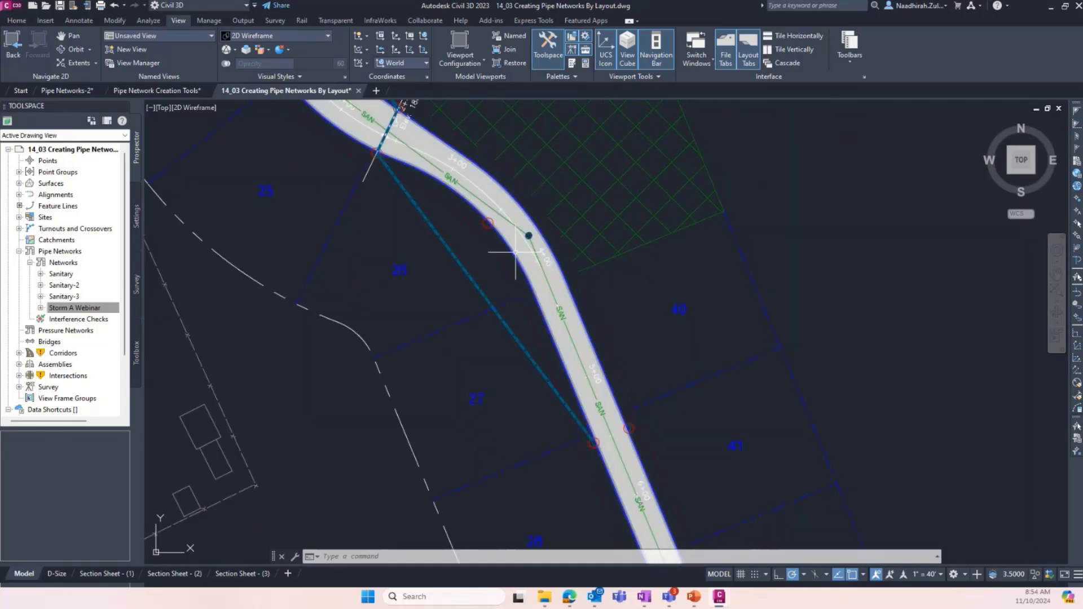
{"action": "scroll", "coordinate": [514, 252], "scroll_direction": "up", "scroll_amount": 5}
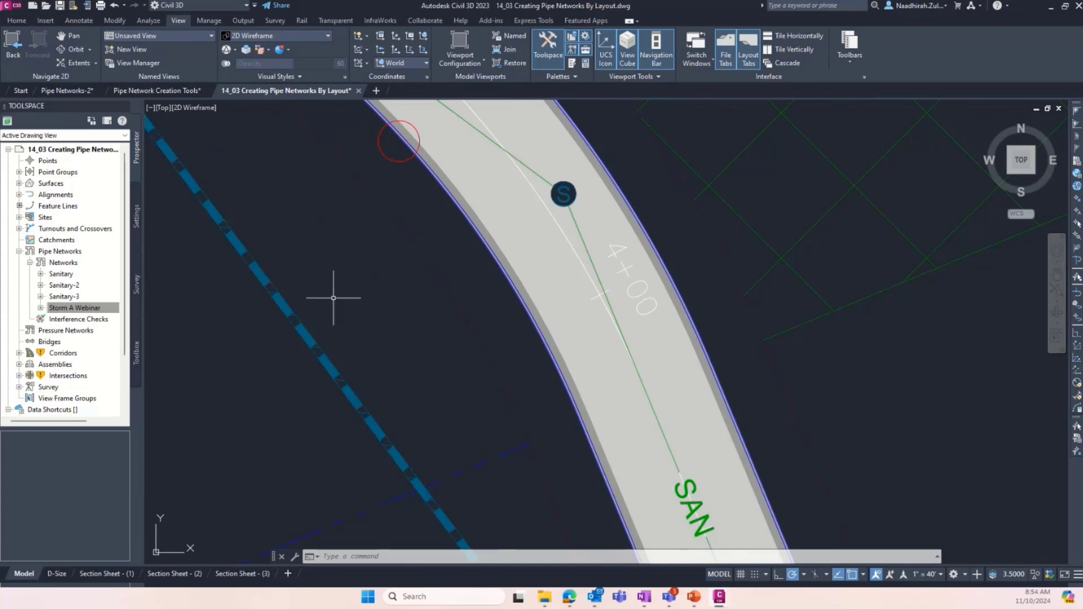
{"action": "scroll", "coordinate": [459, 314], "scroll_direction": "down", "scroll_amount": 3}
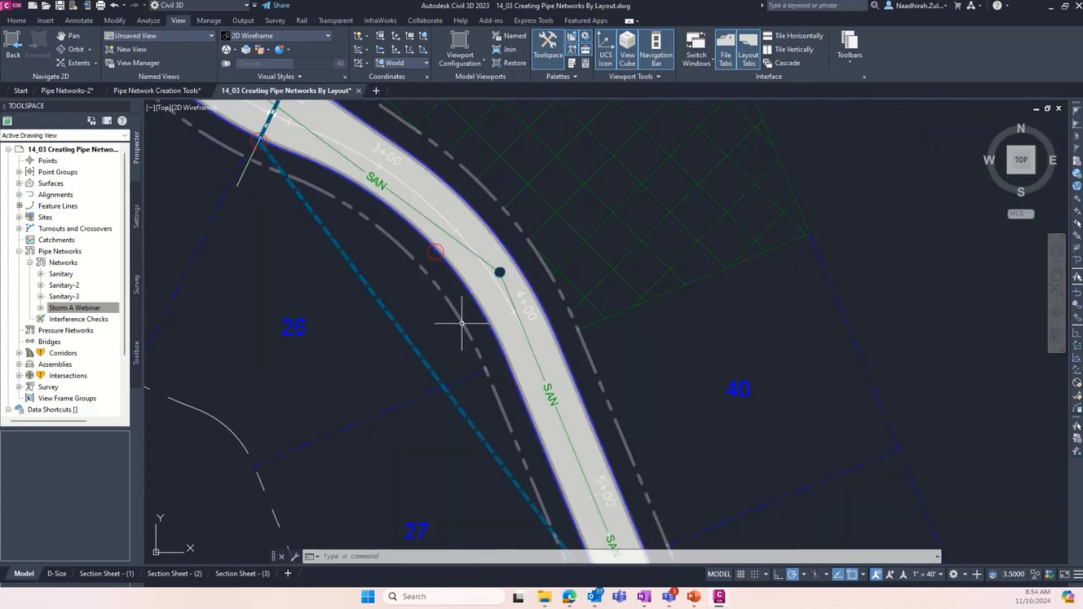
{"action": "left_click", "coordinate": [361, 271]}
{"action": "right_click", "coordinate": [73, 307]}
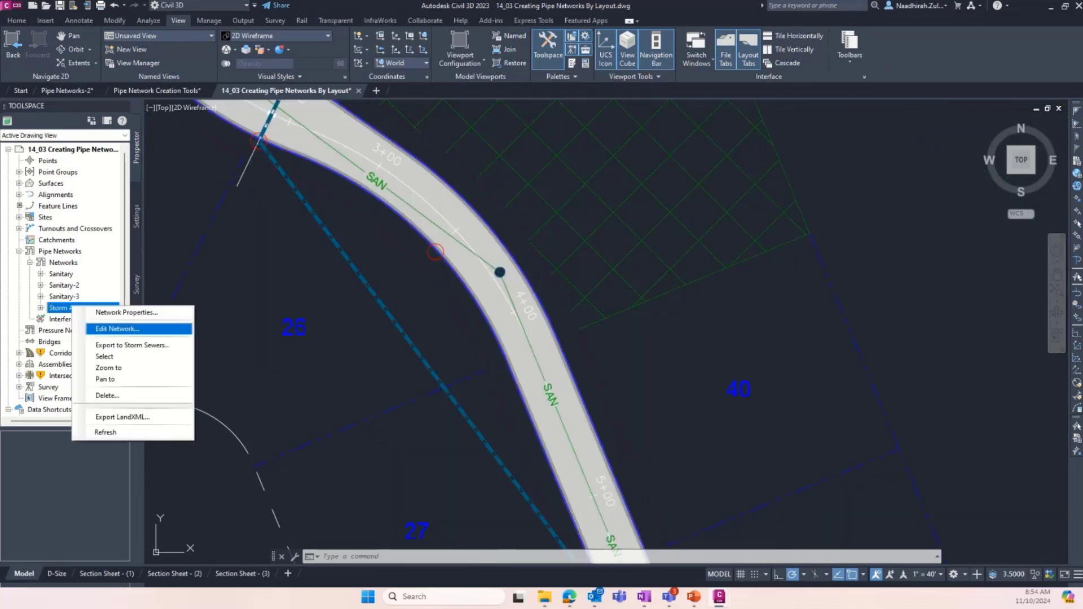
{"action": "left_click", "coordinate": [117, 329]}
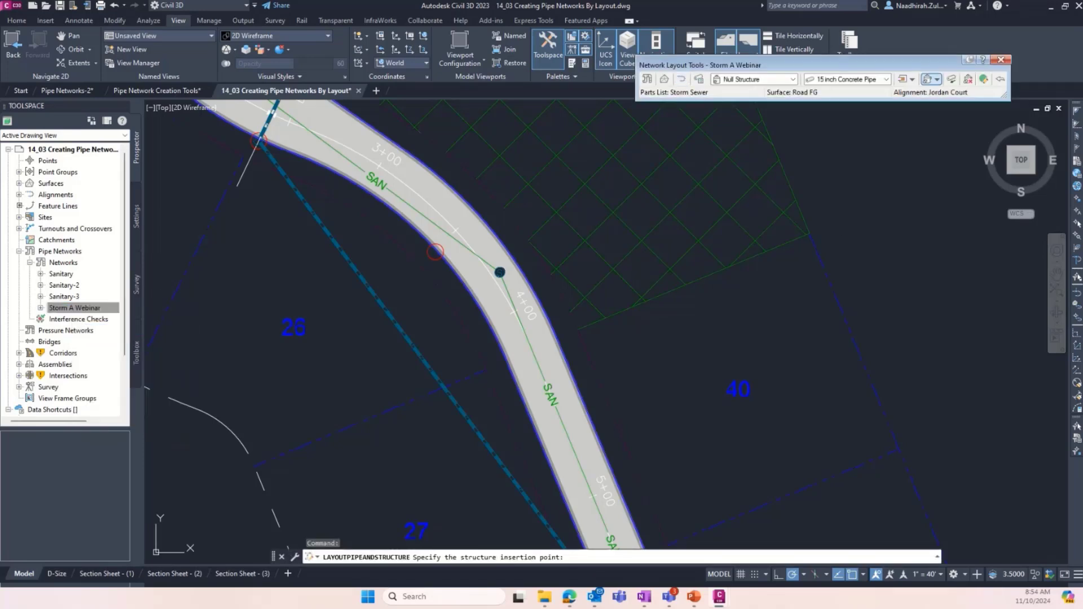
- Set the pipe to 24 inch Concrete Pipe and insert a structure-only Storm Manhole on the existing pipe in lot 26, west of station 4+00
{"action": "left_click", "coordinate": [793, 79]}
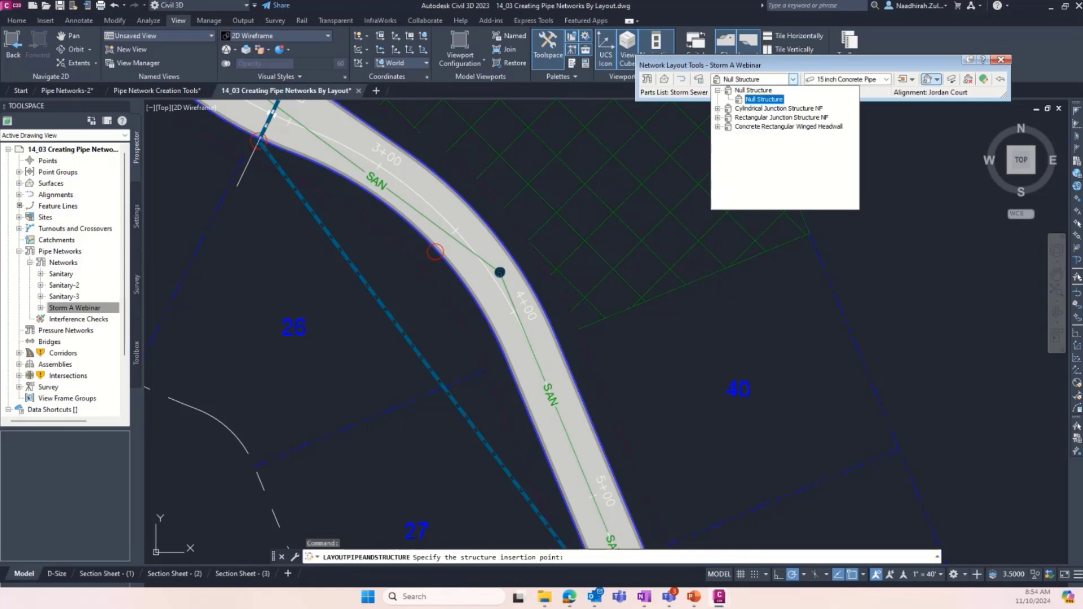
{"action": "left_click", "coordinate": [717, 108]}
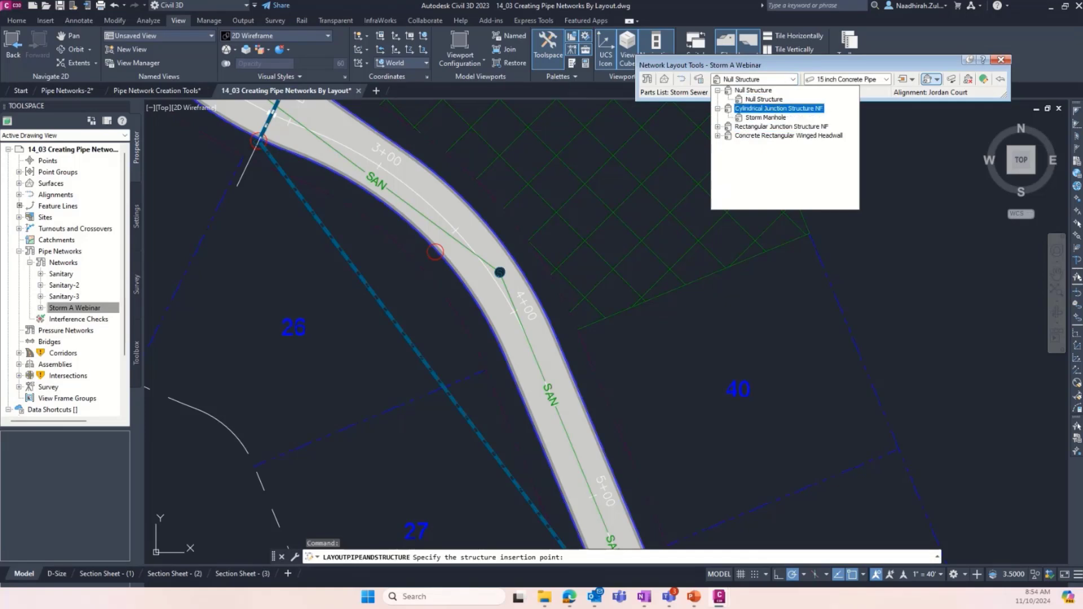
{"action": "left_click", "coordinate": [765, 117]}
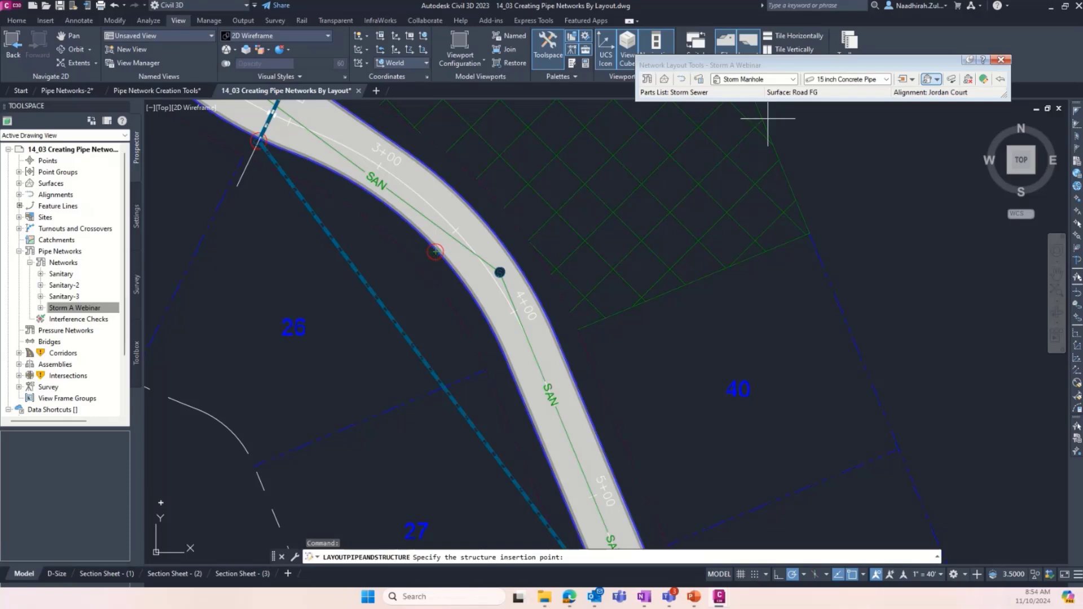
{"action": "left_click", "coordinate": [886, 79]}
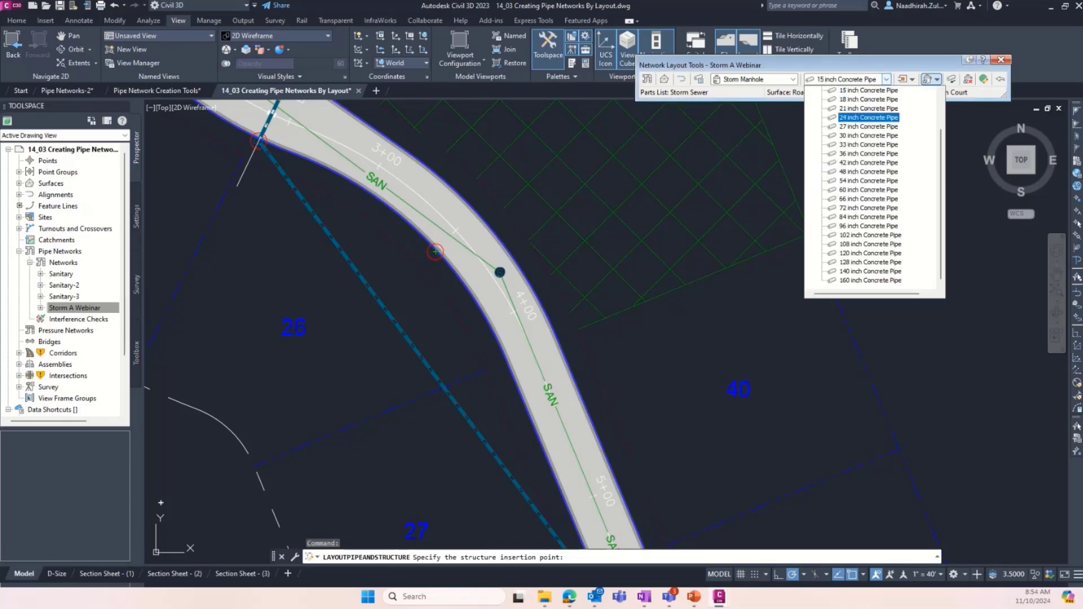
{"action": "left_click", "coordinate": [868, 117]}
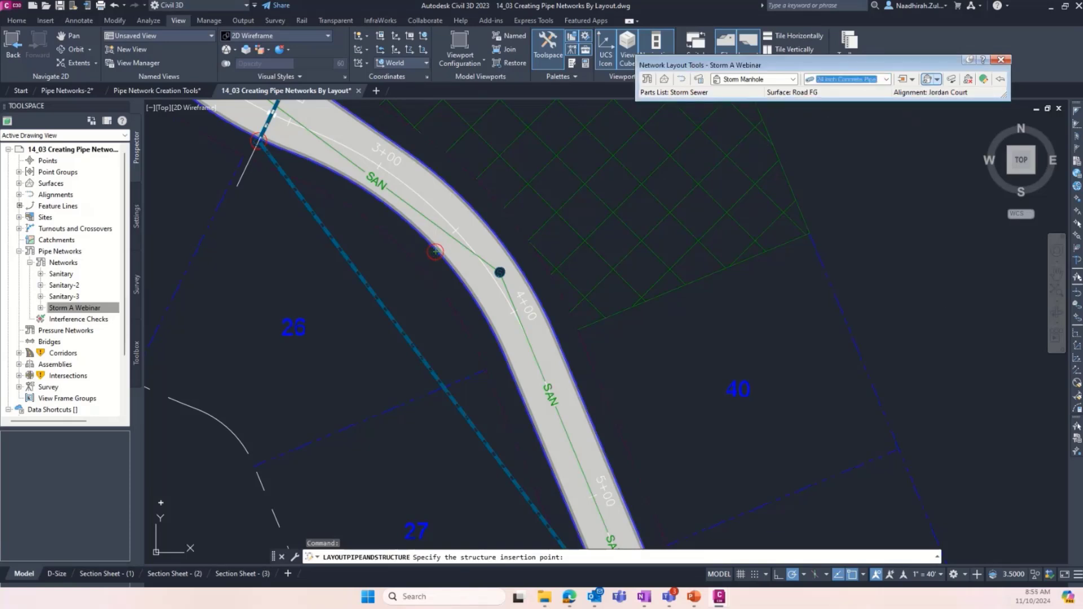
{"action": "left_click", "coordinate": [937, 79]}
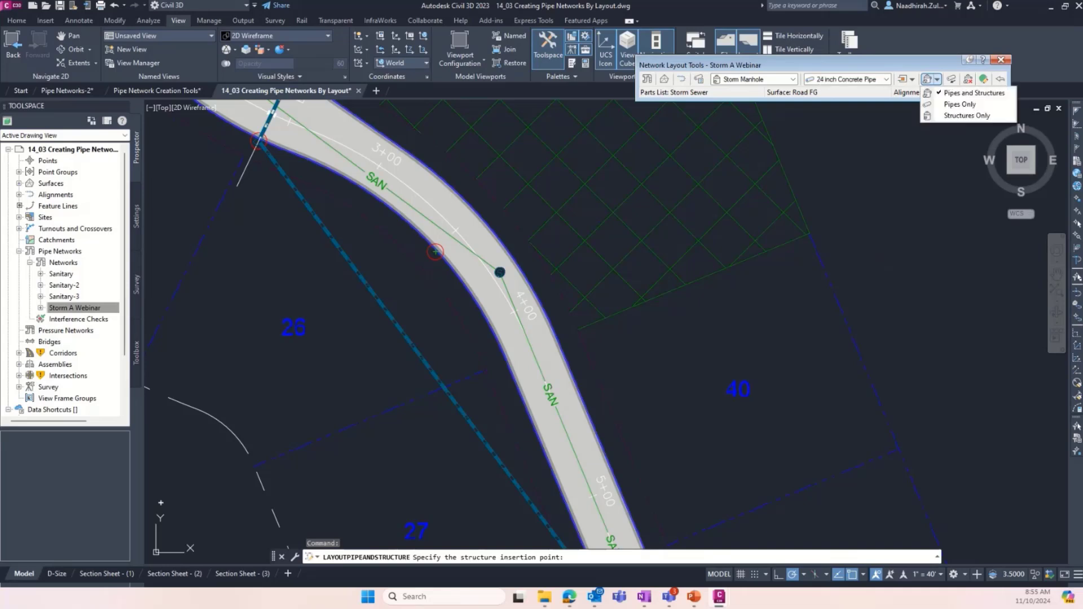
{"action": "left_click", "coordinate": [967, 115]}
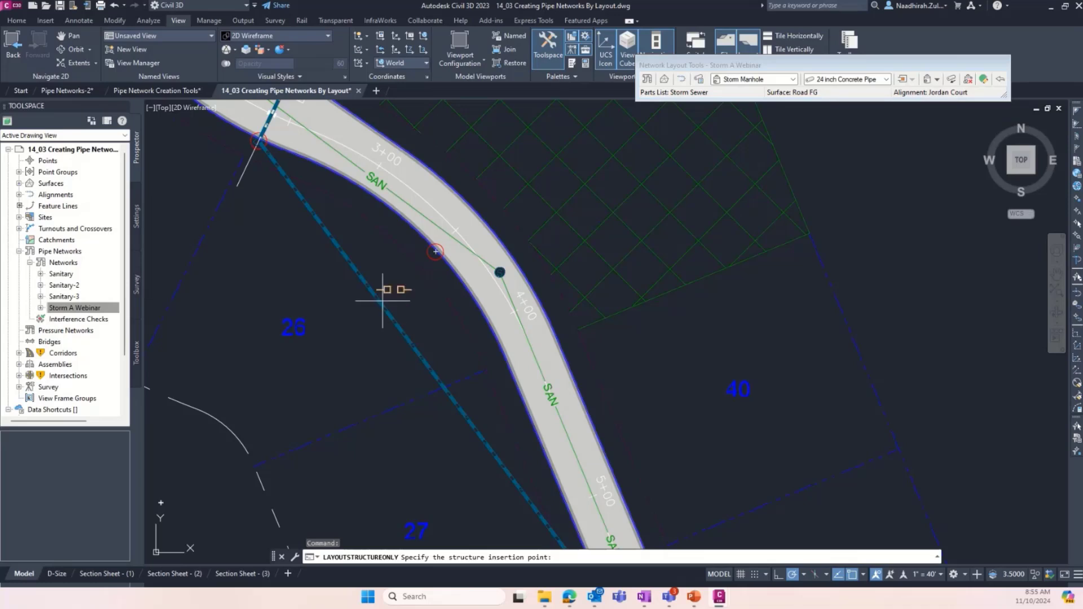
{"action": "scroll", "coordinate": [381, 299], "scroll_direction": "up", "scroll_amount": 4}
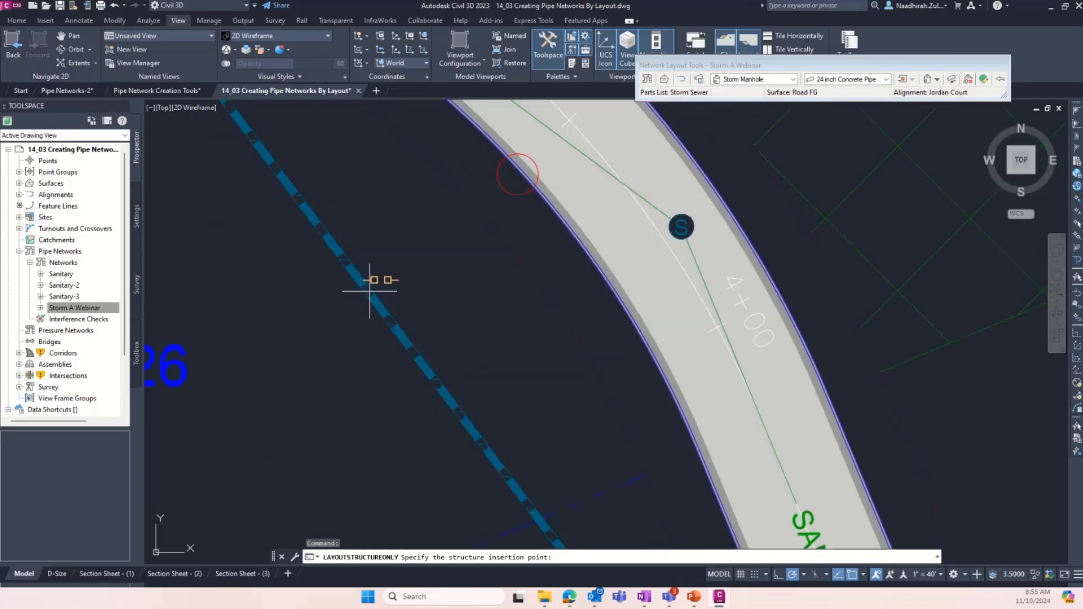
{"action": "key", "text": "Escape"}
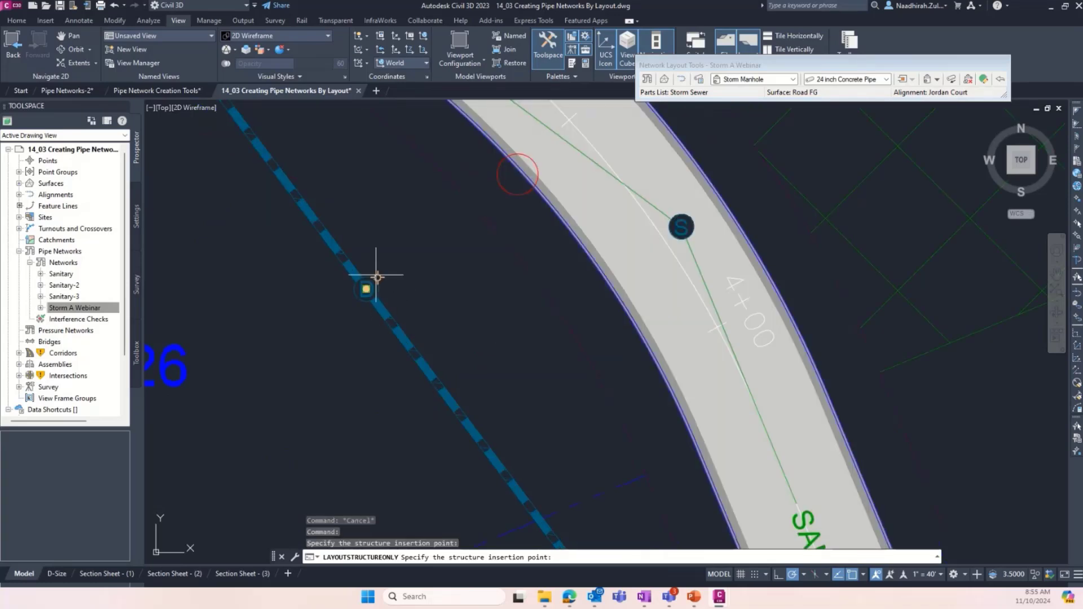
{"action": "key", "text": "Escape"}
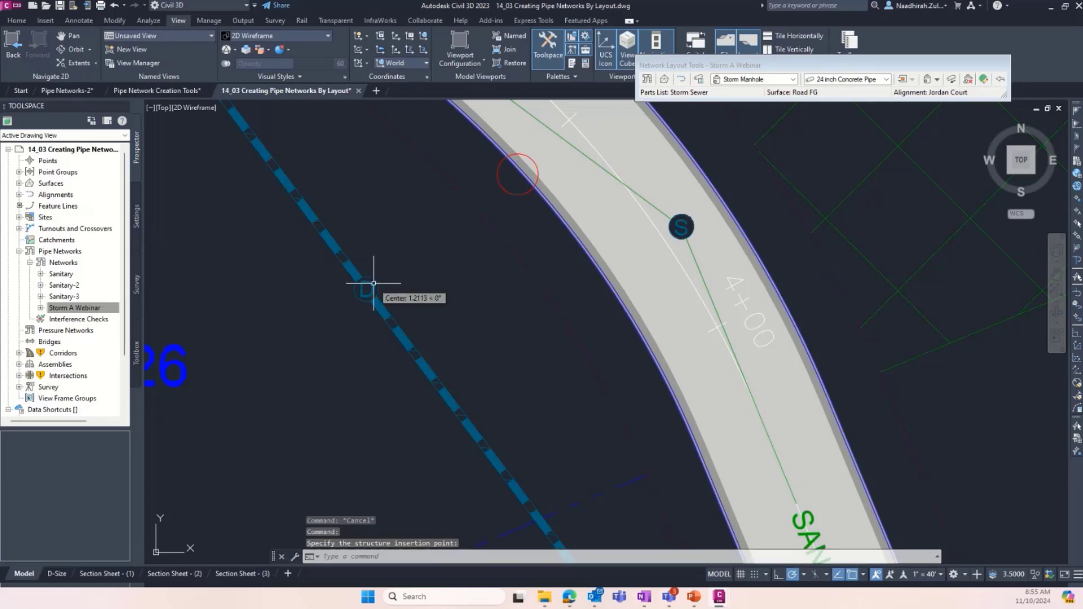
- Move the new Storm Manhole from lot 26 to the marked circle on the west road edge near station 4+00
{"action": "left_click", "coordinate": [364, 289]}
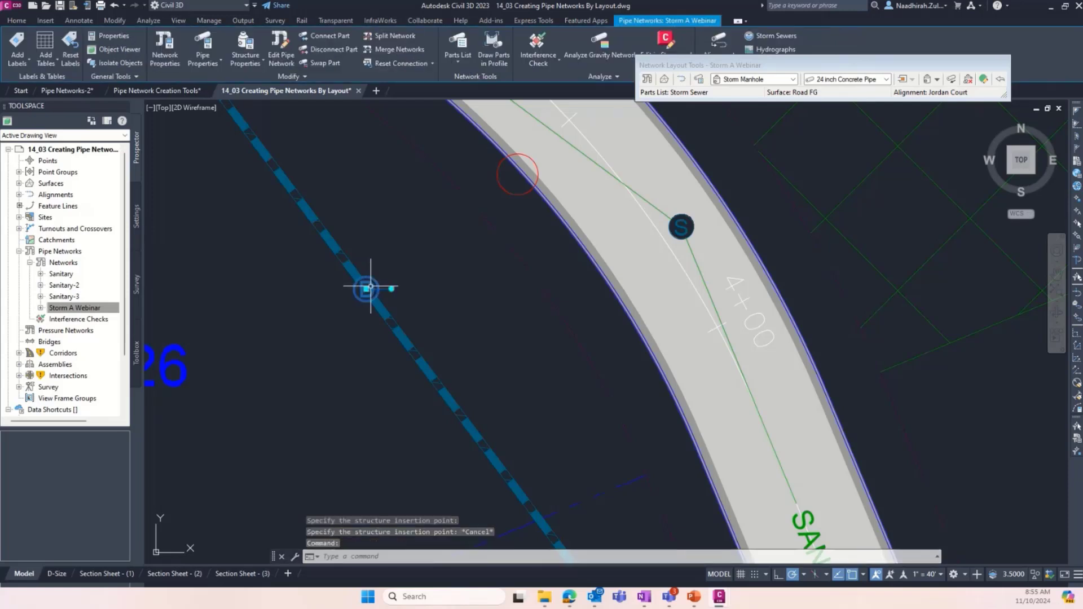
{"action": "left_click", "coordinate": [366, 288]}
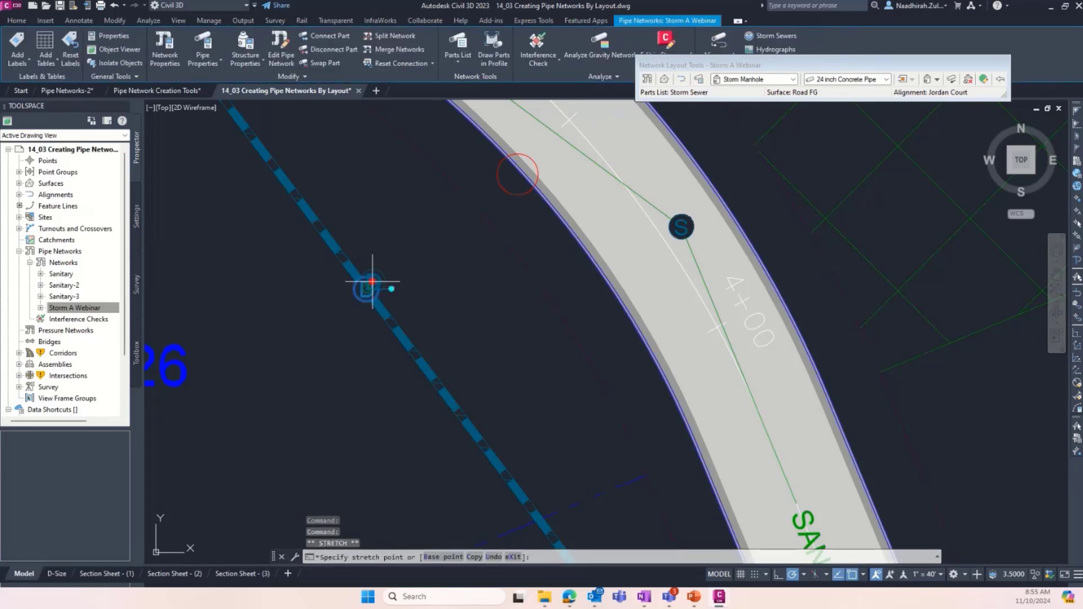
{"action": "left_click", "coordinate": [517, 174]}
{"action": "scroll", "coordinate": [555, 220], "scroll_direction": "down", "scroll_amount": 3}
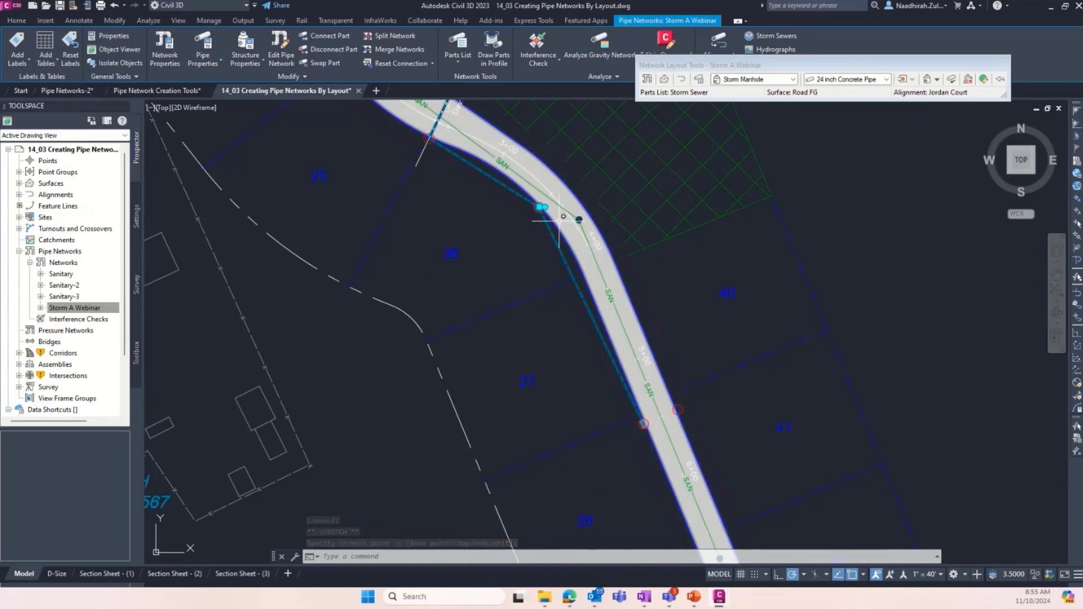
{"action": "scroll", "coordinate": [538, 196], "scroll_direction": "up", "scroll_amount": 5}
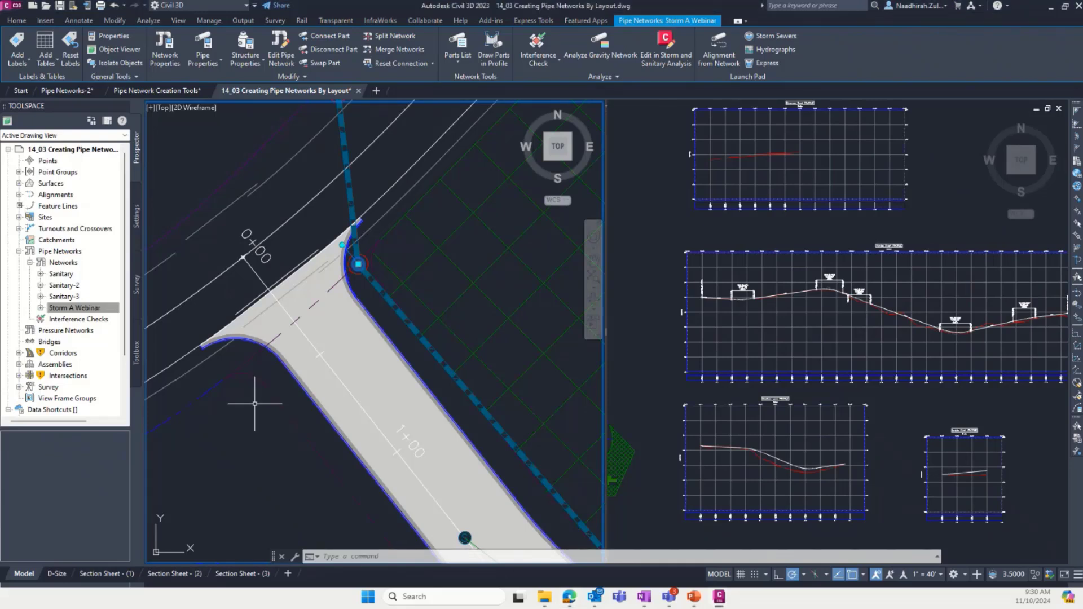
- Draw the storm structure at the Emerson Road entrance, near station 0+00, in the Jordan Court profile view
{"action": "scroll", "coordinate": [260, 386], "scroll_direction": "down", "scroll_amount": 3}
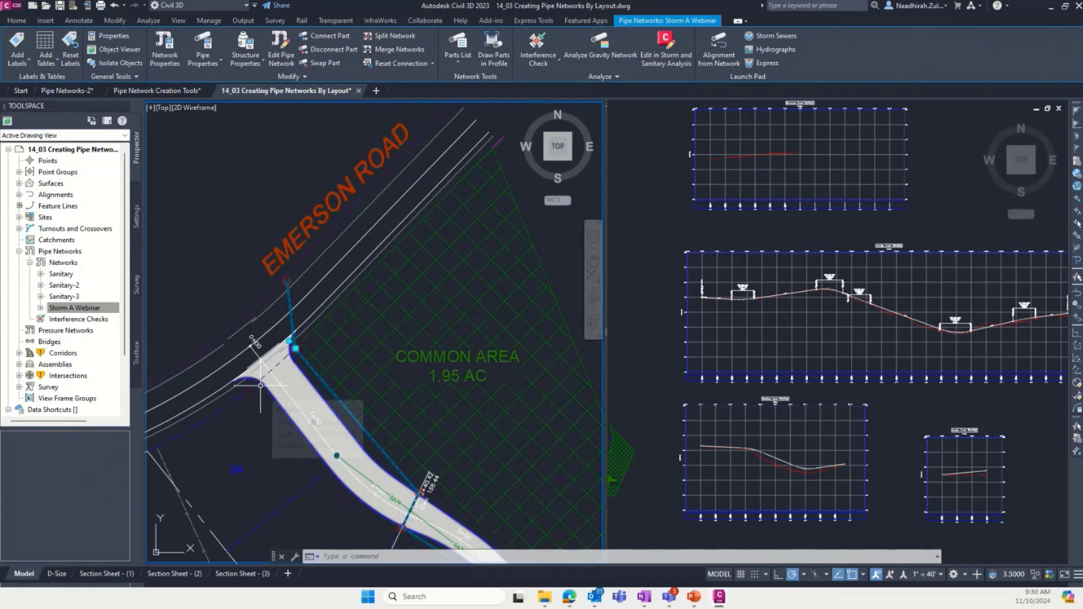
{"action": "scroll", "coordinate": [298, 351], "scroll_direction": "up", "scroll_amount": 5}
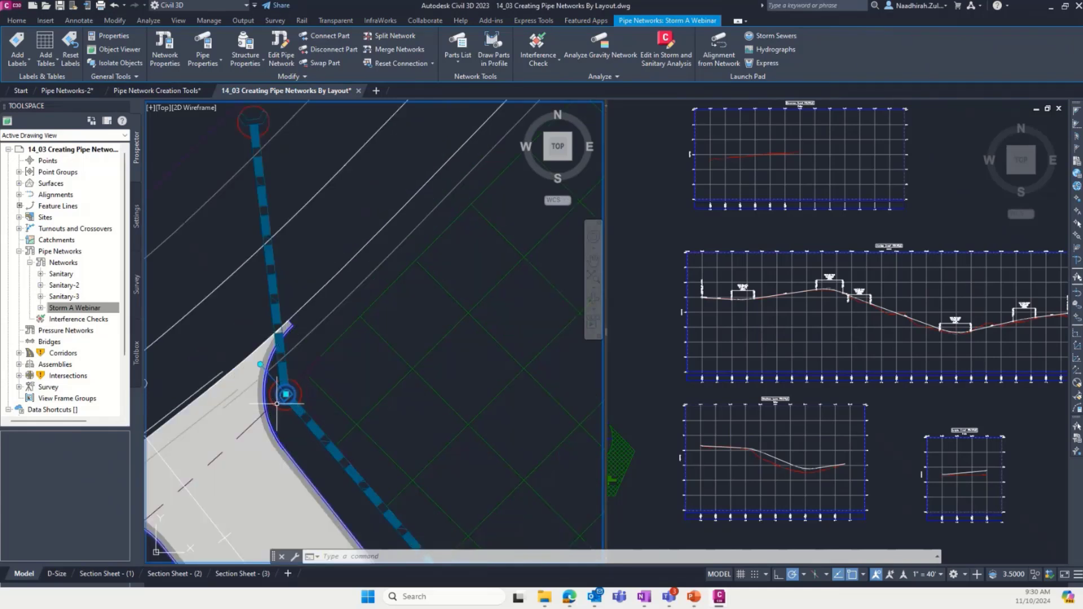
{"action": "key", "text": "Escape"}
{"action": "scroll", "coordinate": [281, 394], "scroll_direction": "up", "scroll_amount": 1}
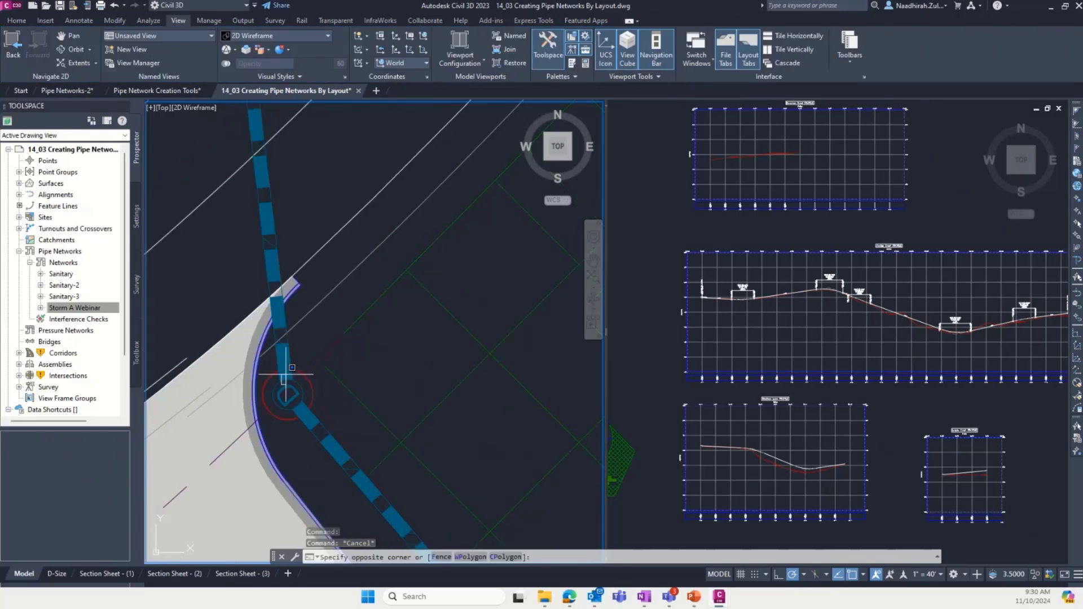
{"action": "left_click", "coordinate": [285, 384]}
{"action": "key", "text": "Escape"}
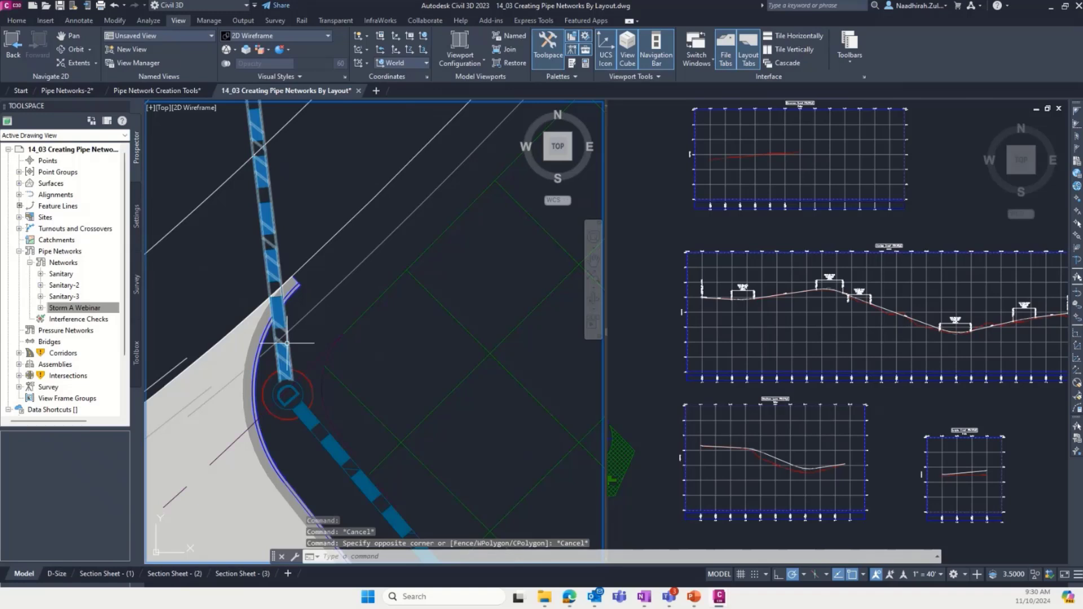
{"action": "left_click", "coordinate": [290, 402]}
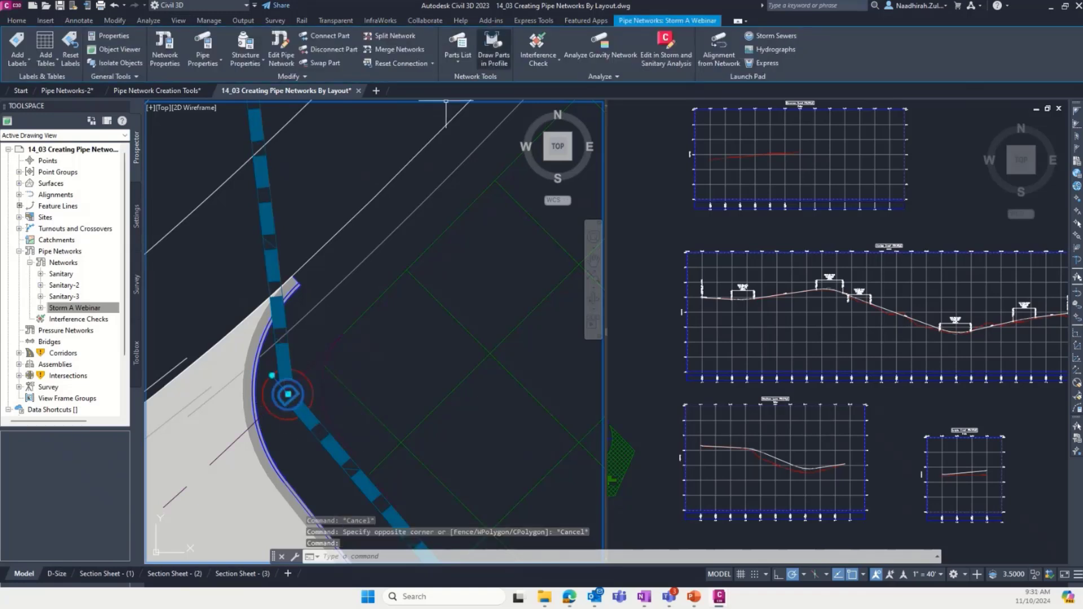
{"action": "left_click", "coordinate": [492, 45]}
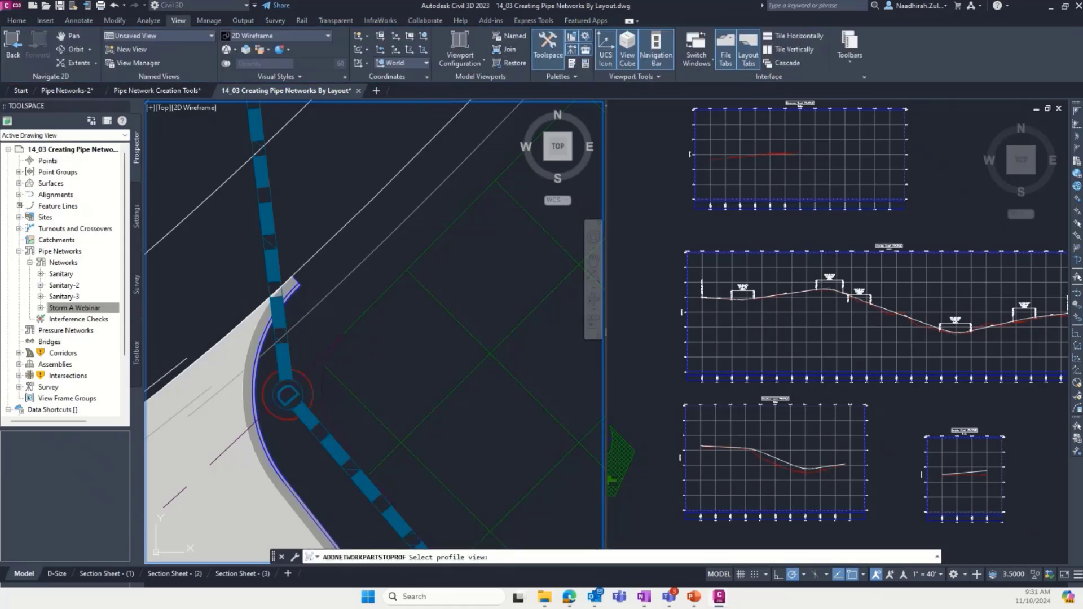
{"action": "left_click", "coordinate": [789, 232]}
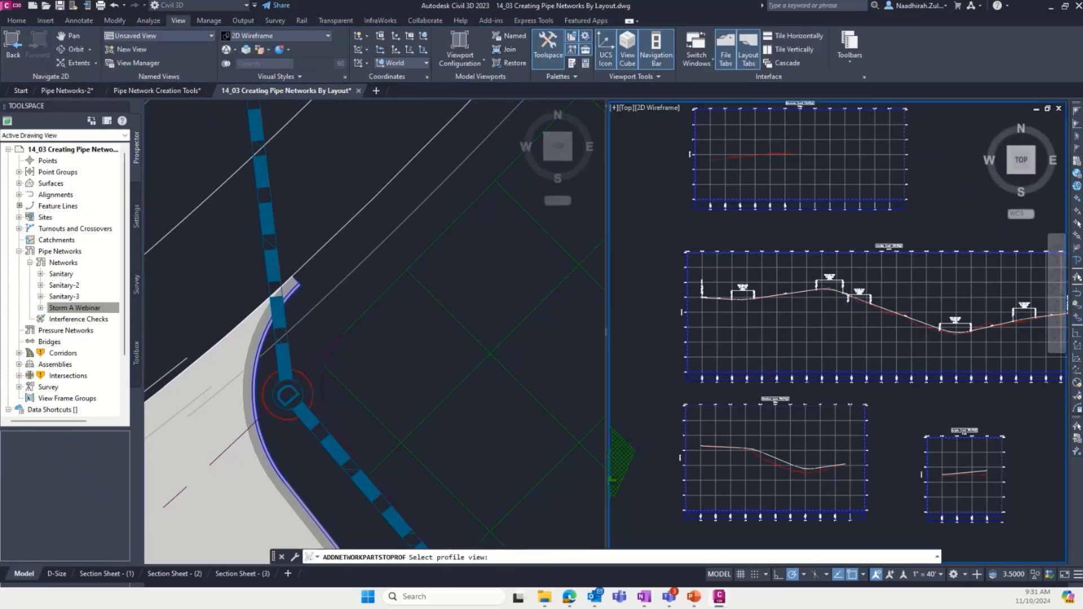
{"action": "left_click", "coordinate": [731, 337]}
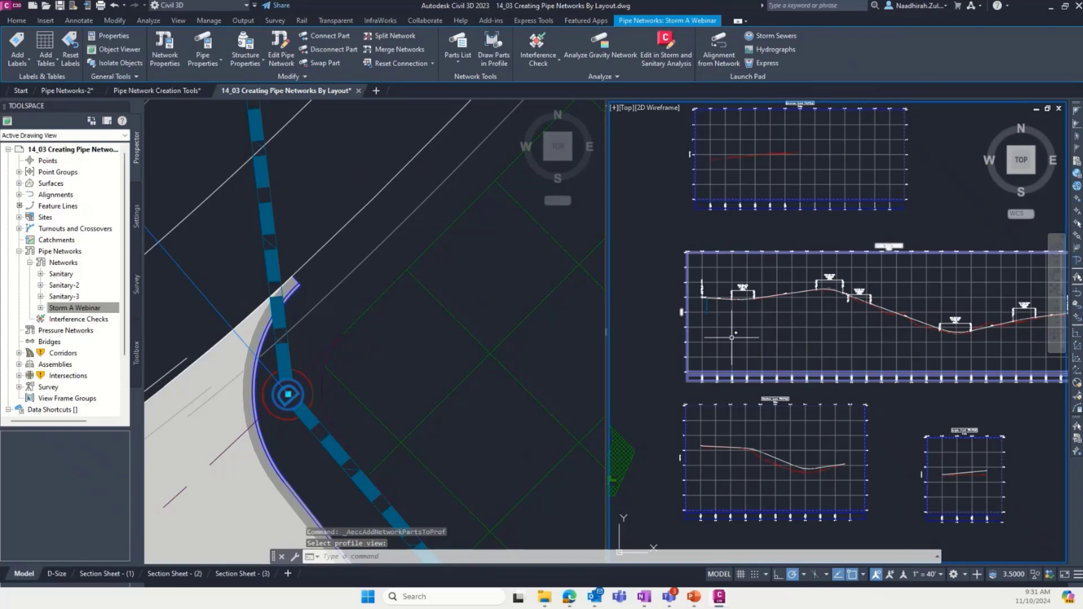
- Examine the depth of the entrance structure below the road surface in the Jordan Court profile view
{"action": "scroll", "coordinate": [708, 304], "scroll_direction": "up", "scroll_amount": 8}
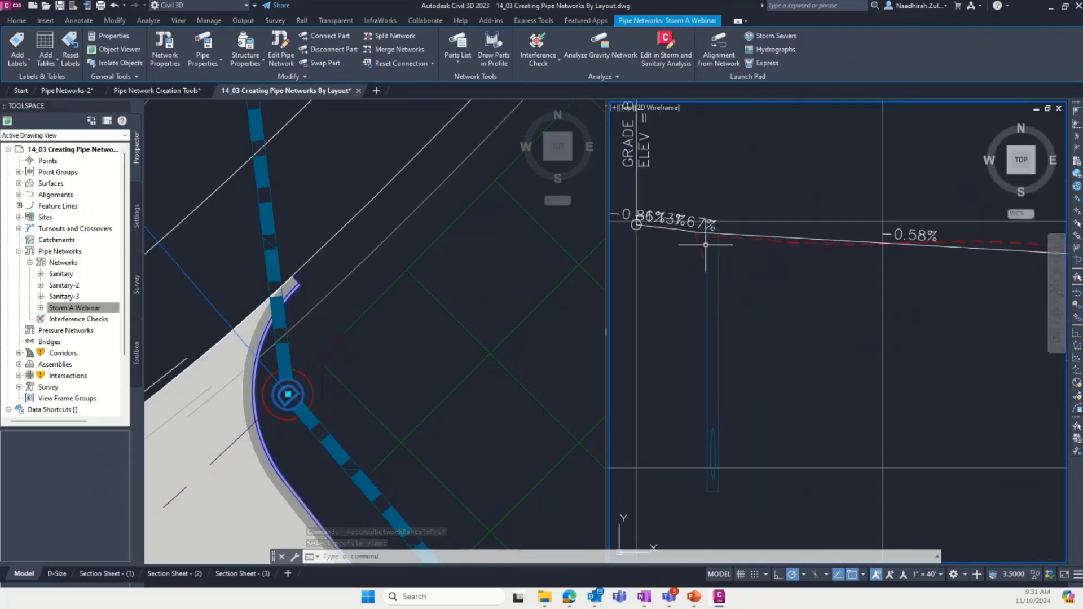
{"action": "scroll", "coordinate": [772, 254], "scroll_direction": "down", "scroll_amount": 2}
{"action": "scroll", "coordinate": [773, 254], "scroll_direction": "down", "scroll_amount": 1}
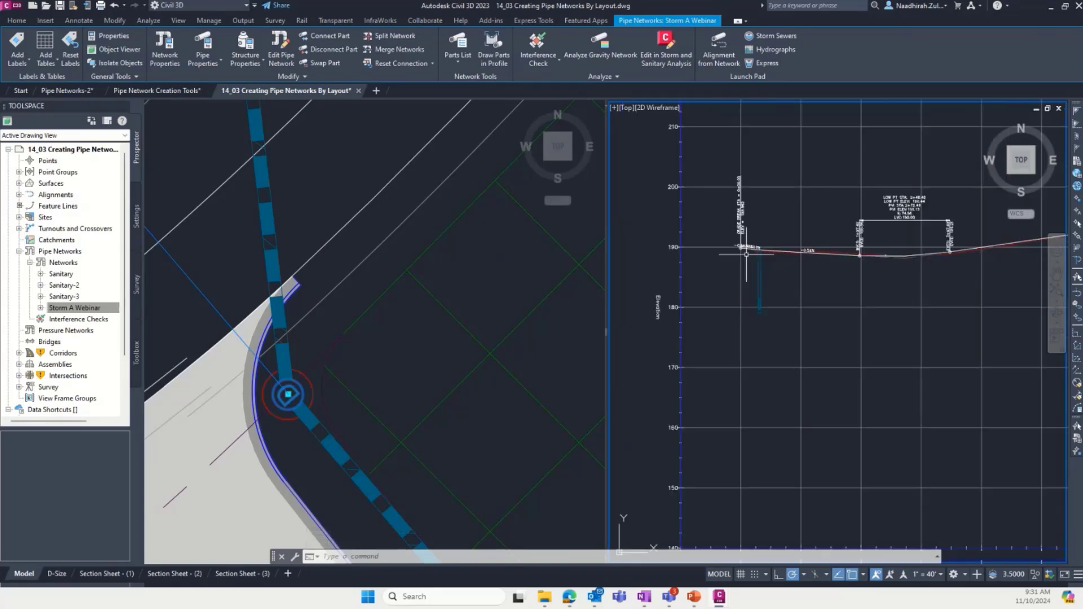
{"action": "scroll", "coordinate": [777, 265], "scroll_direction": "down", "scroll_amount": 1}
{"action": "scroll", "coordinate": [880, 285], "scroll_direction": "down", "scroll_amount": 1}
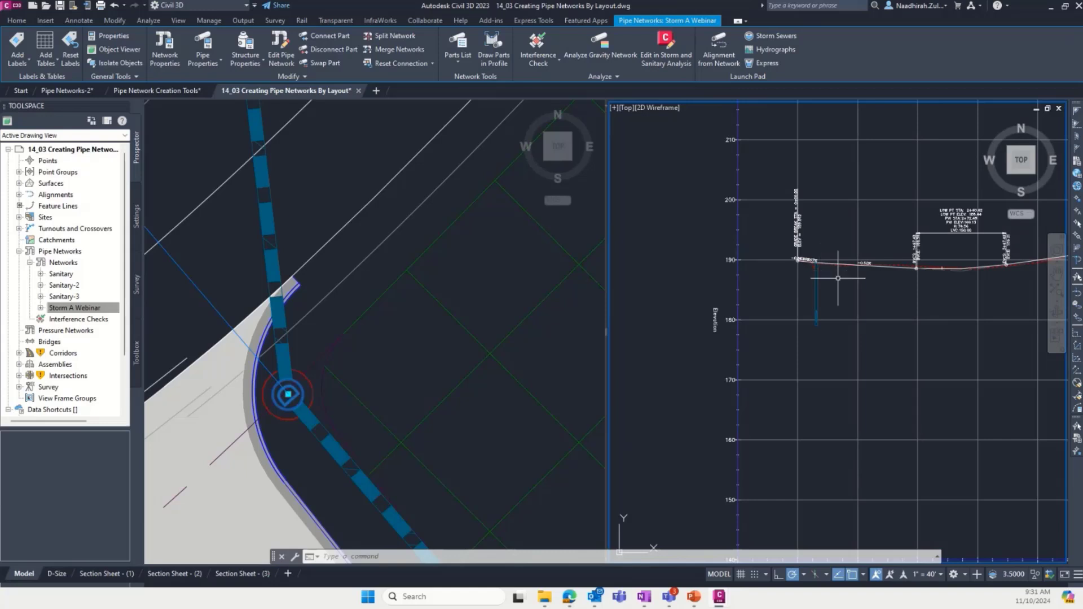
{"action": "scroll", "coordinate": [818, 255], "scroll_direction": "up", "scroll_amount": 3}
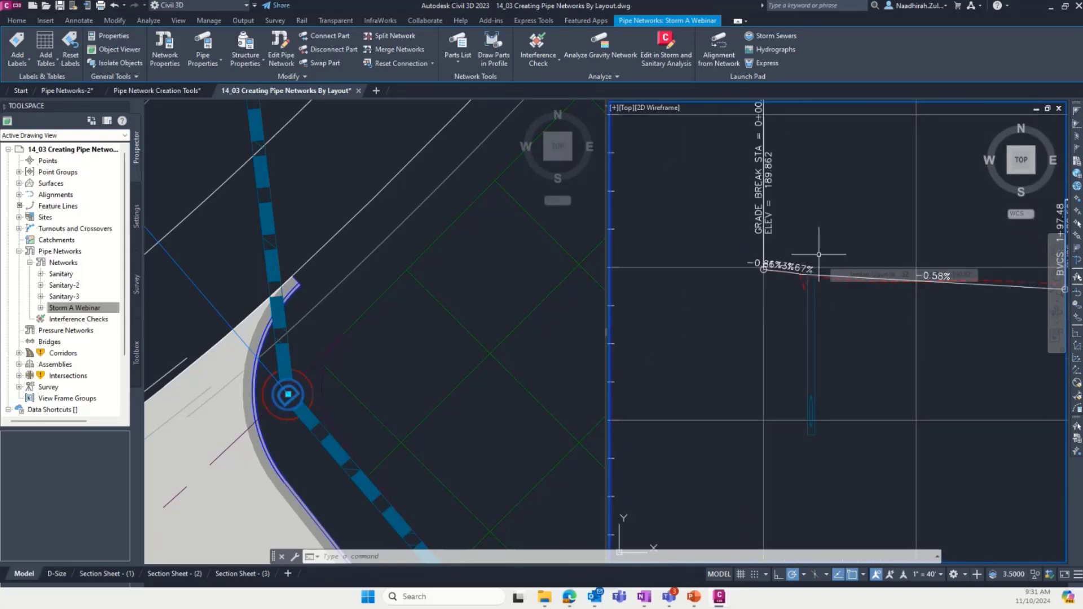
{"action": "scroll", "coordinate": [767, 269], "scroll_direction": "down", "scroll_amount": 2}
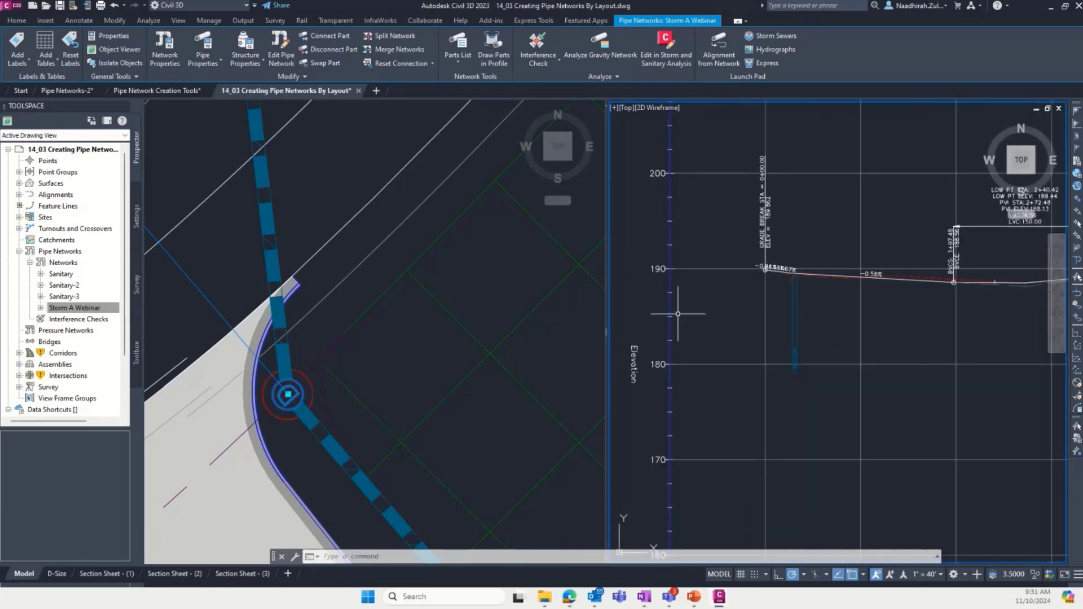
{"action": "scroll", "coordinate": [633, 347], "scroll_direction": "down", "scroll_amount": 2}
{"action": "scroll", "coordinate": [633, 347], "scroll_direction": "down", "scroll_amount": 3}
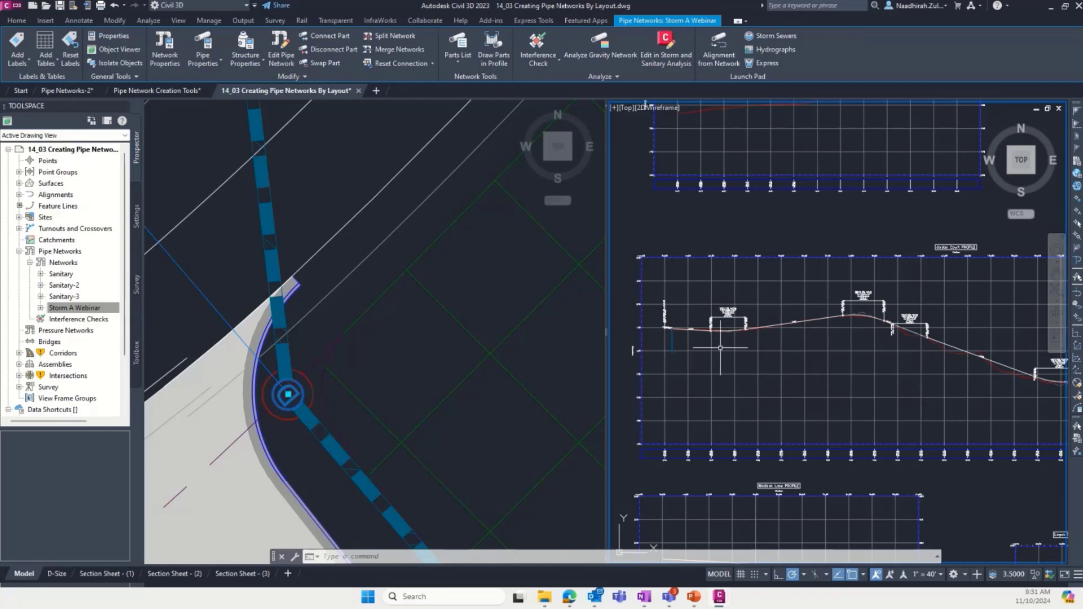
- Draw the storm pipe running southeast from the entrance structure in the Jordan Court profile view
{"action": "left_click", "coordinate": [314, 258]}
{"action": "scroll", "coordinate": [314, 258], "scroll_direction": "down", "scroll_amount": 1}
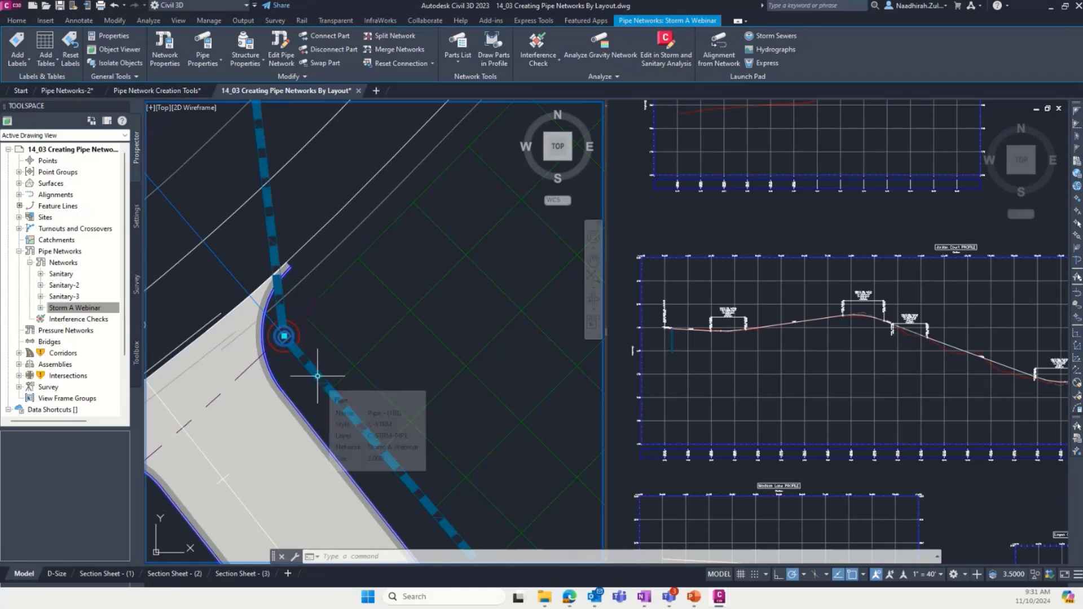
{"action": "key", "text": "Escape"}
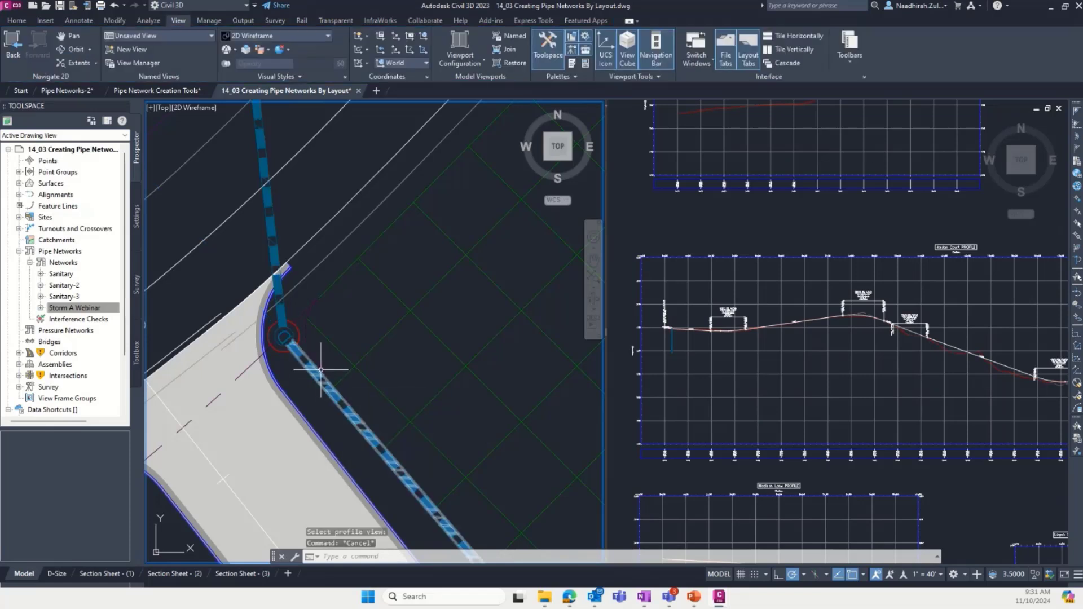
{"action": "left_click", "coordinate": [320, 370]}
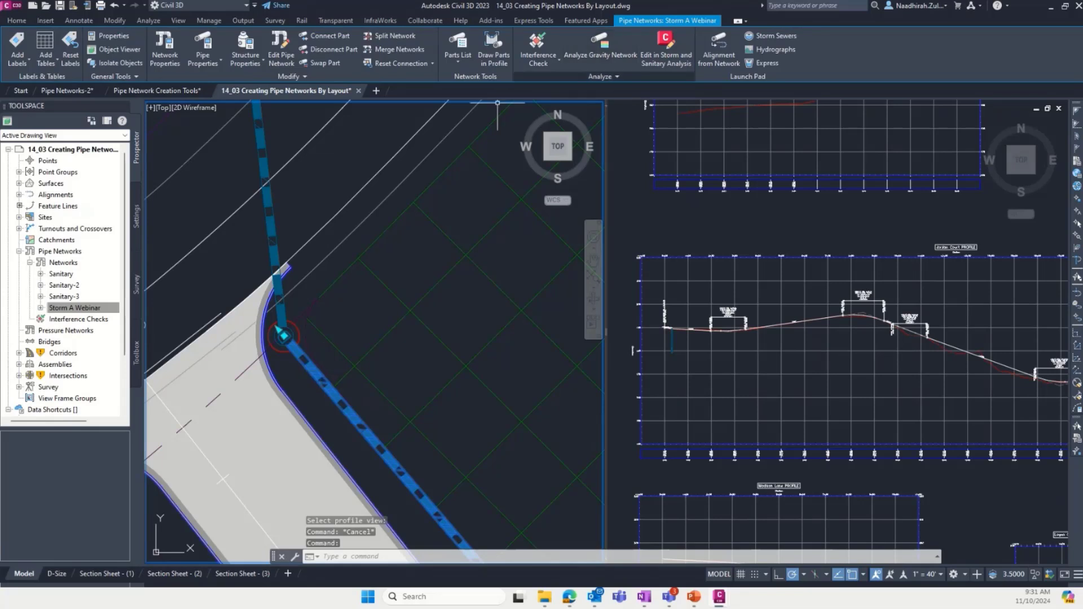
{"action": "left_click", "coordinate": [494, 51]}
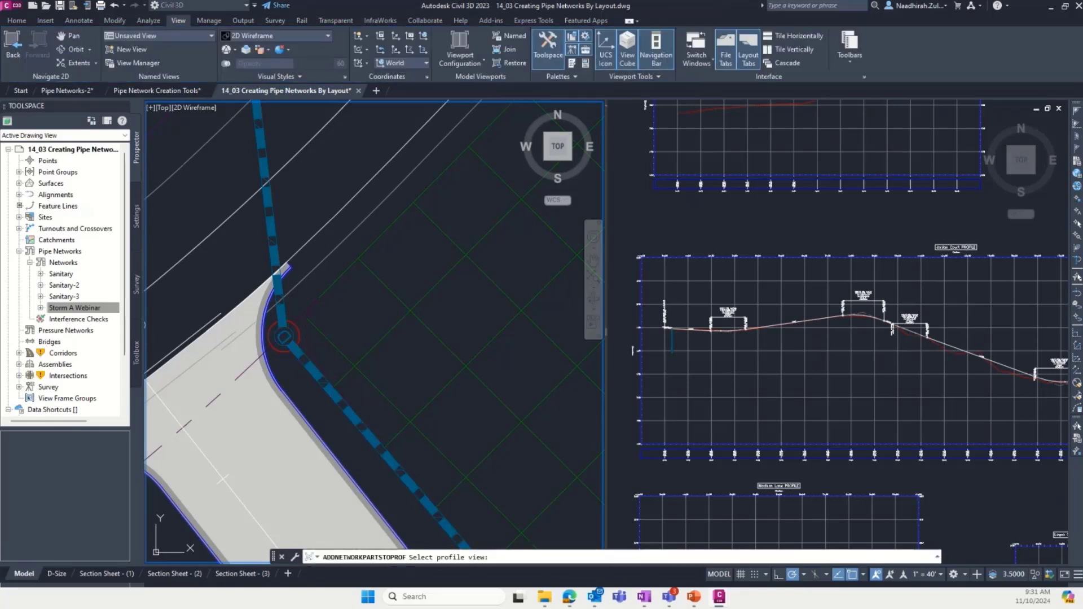
{"action": "scroll", "coordinate": [603, 328], "scroll_direction": "up", "scroll_amount": 6}
{"action": "scroll", "coordinate": [604, 330], "scroll_direction": "down", "scroll_amount": 4}
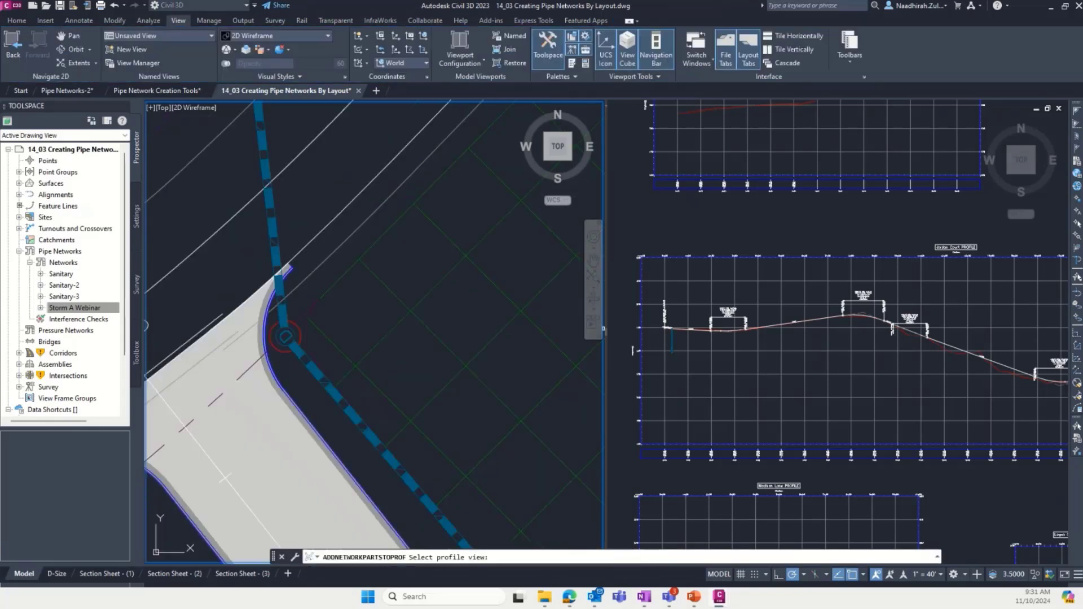
{"action": "left_click", "coordinate": [690, 316]}
{"action": "scroll", "coordinate": [697, 348], "scroll_direction": "up", "scroll_amount": 3}
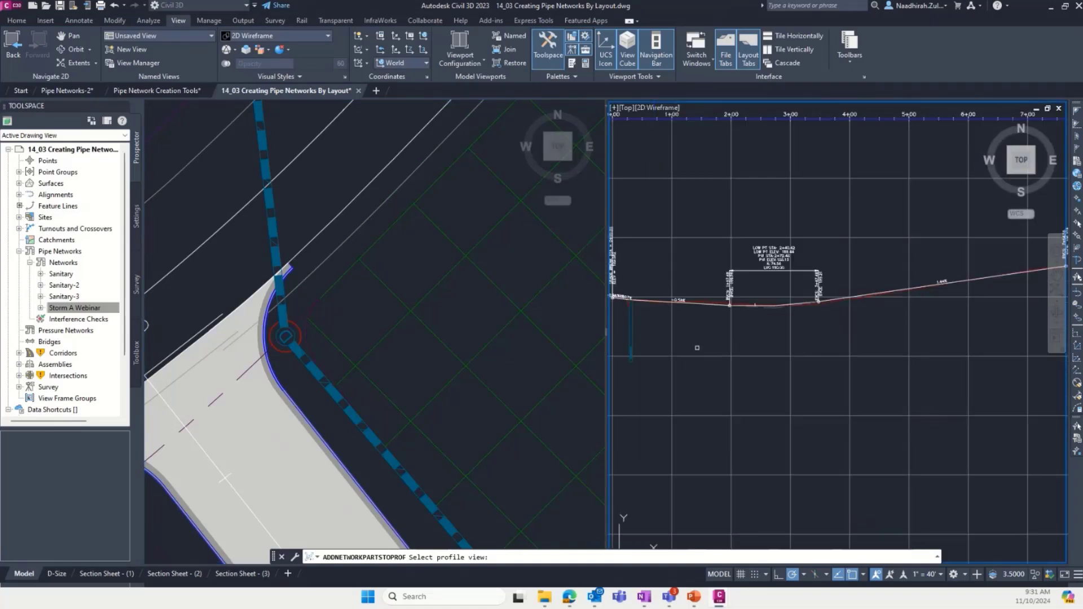
{"action": "scroll", "coordinate": [701, 347], "scroll_direction": "down", "scroll_amount": 3}
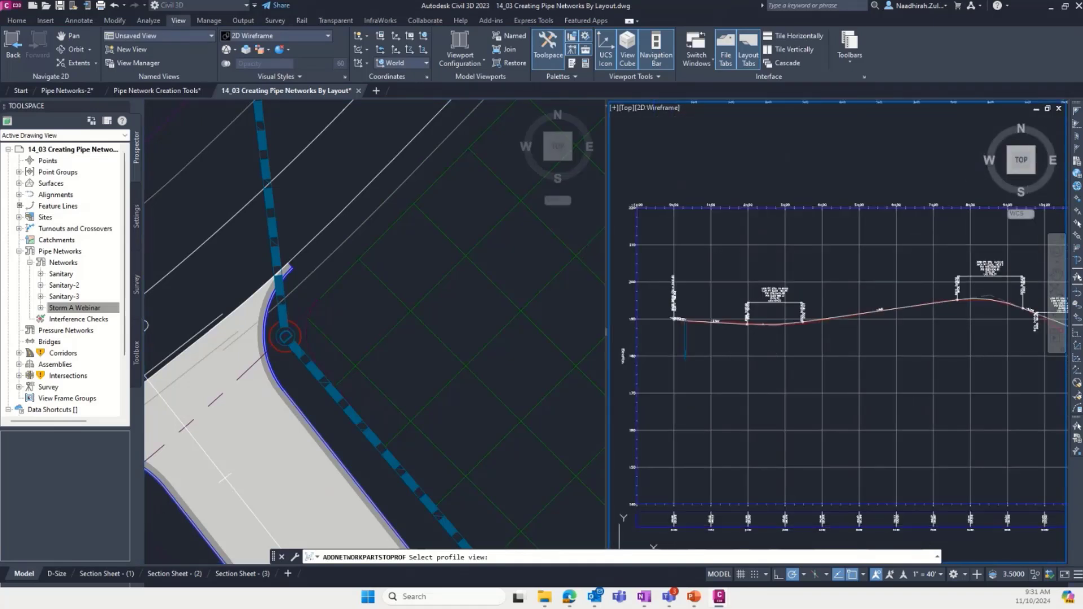
{"action": "left_click", "coordinate": [732, 356]}
{"action": "scroll", "coordinate": [687, 344], "scroll_direction": "up", "scroll_amount": 5}
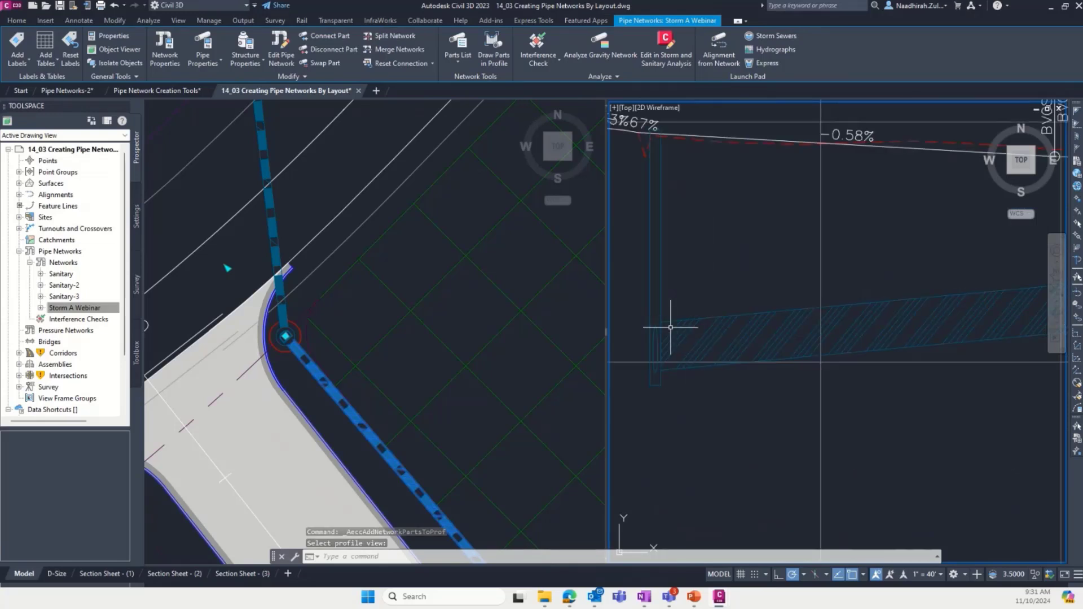
{"action": "scroll", "coordinate": [646, 321], "scroll_direction": "down", "scroll_amount": 3}
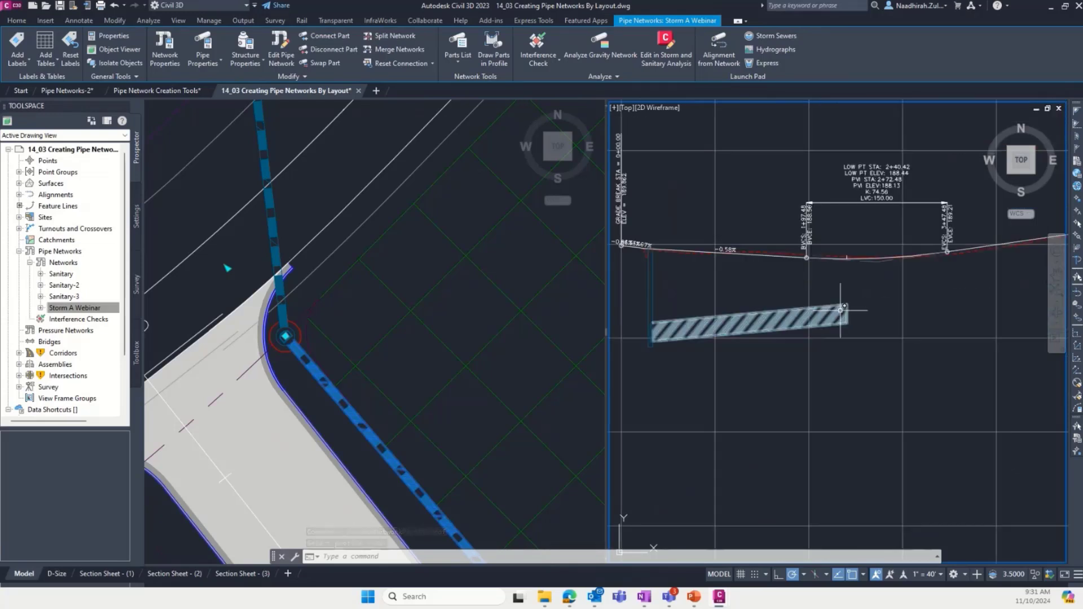
{"action": "scroll", "coordinate": [840, 310], "scroll_direction": "down", "scroll_amount": 2}
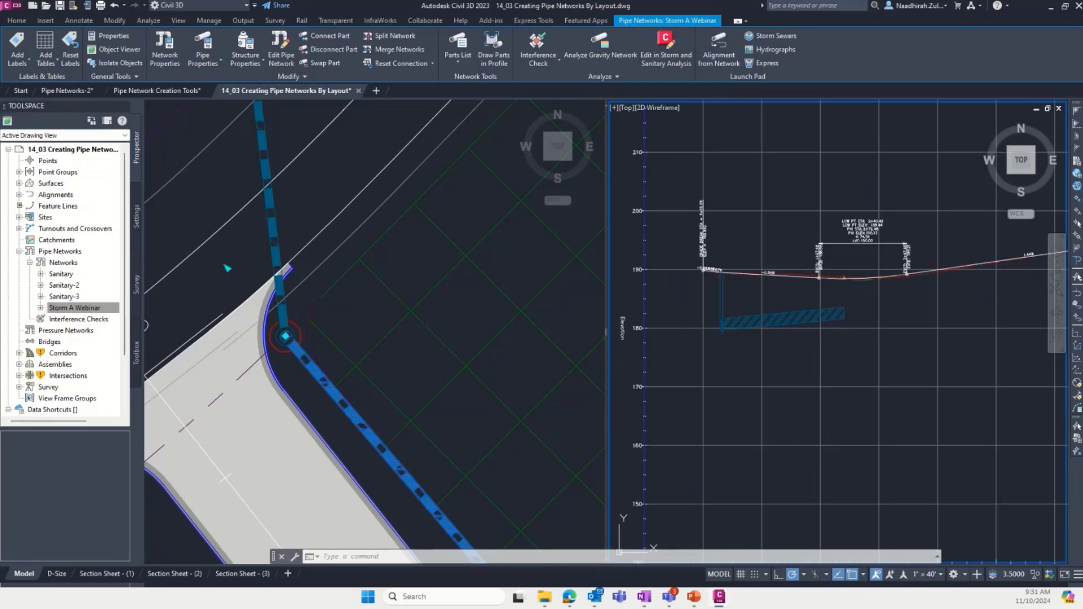
- Draw the storm structure on the common-area road edge, near station 2+40, in the Jordan Court profile view
{"action": "left_click", "coordinate": [362, 231]}
{"action": "scroll", "coordinate": [372, 244], "scroll_direction": "down", "scroll_amount": 3}
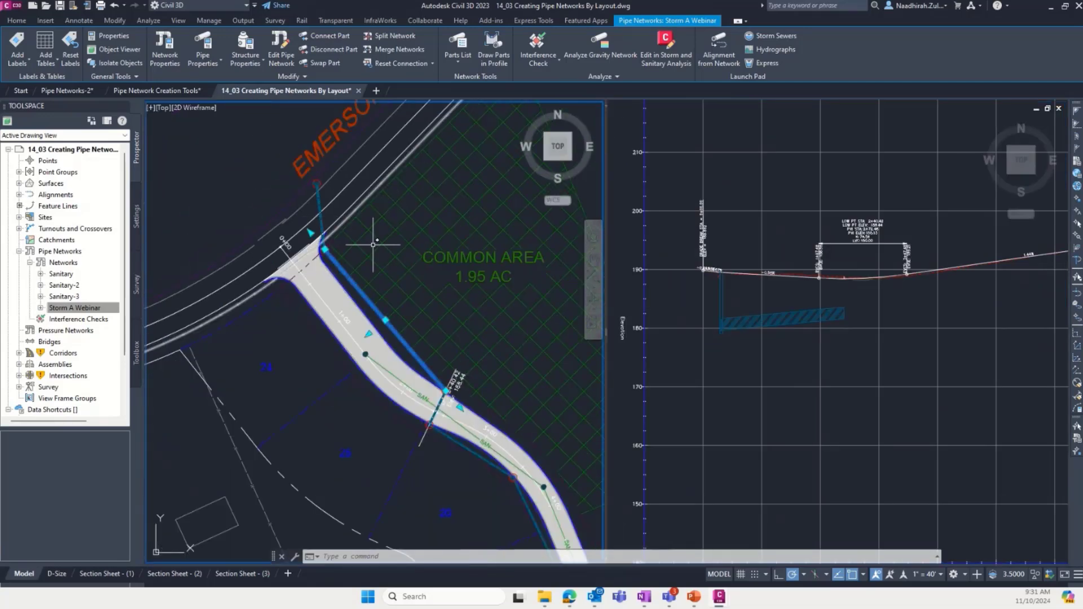
{"action": "scroll", "coordinate": [474, 385], "scroll_direction": "up", "scroll_amount": 8}
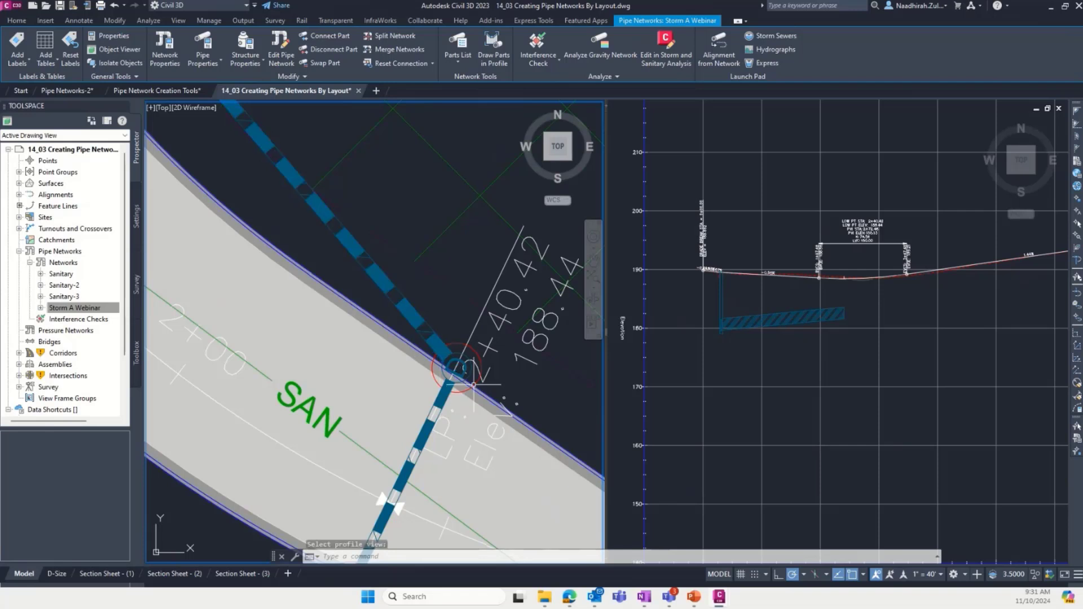
{"action": "key", "text": "Escape"}
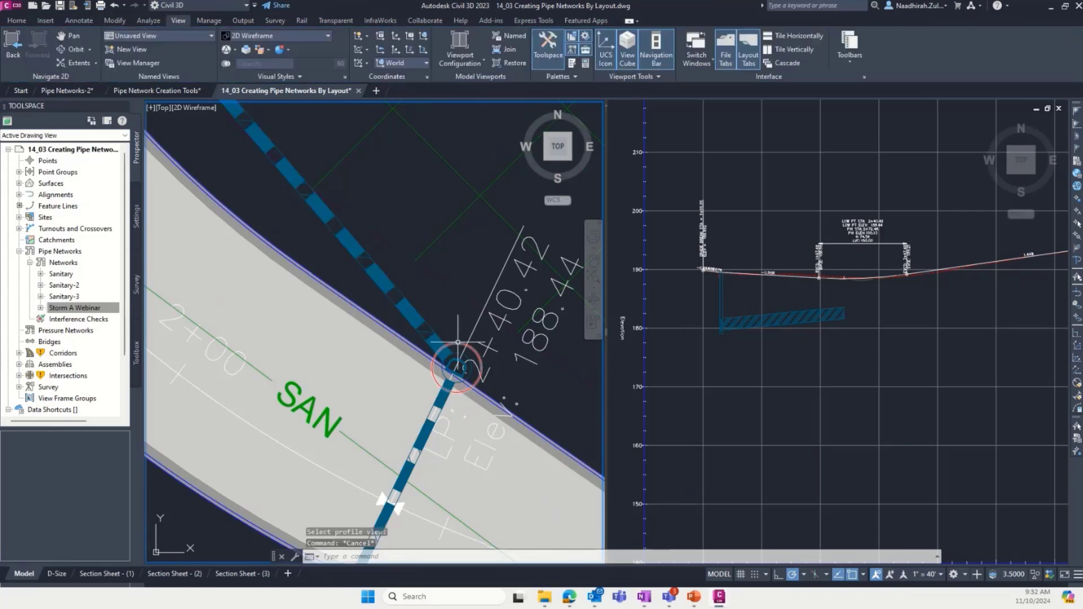
{"action": "left_click", "coordinate": [457, 343]}
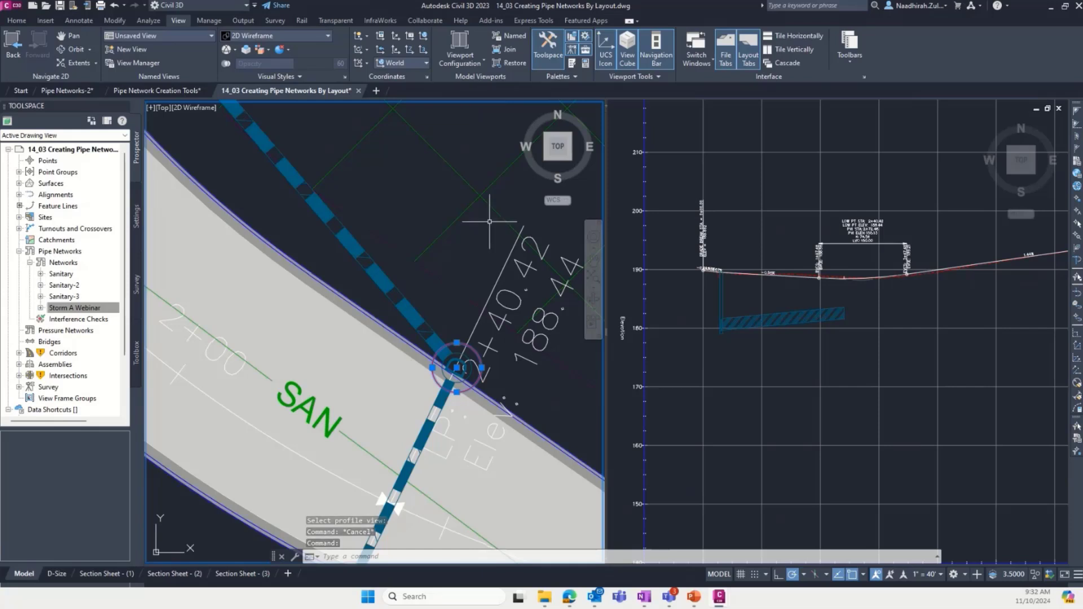
{"action": "key", "text": "Escape"}
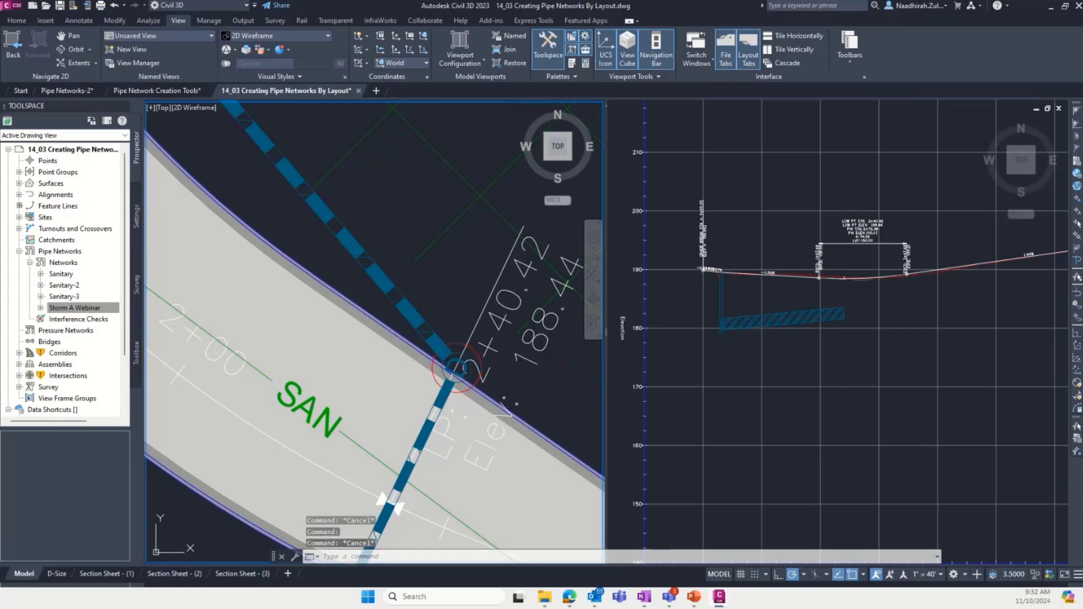
{"action": "left_click", "coordinate": [468, 356]}
{"action": "left_click", "coordinate": [494, 50]}
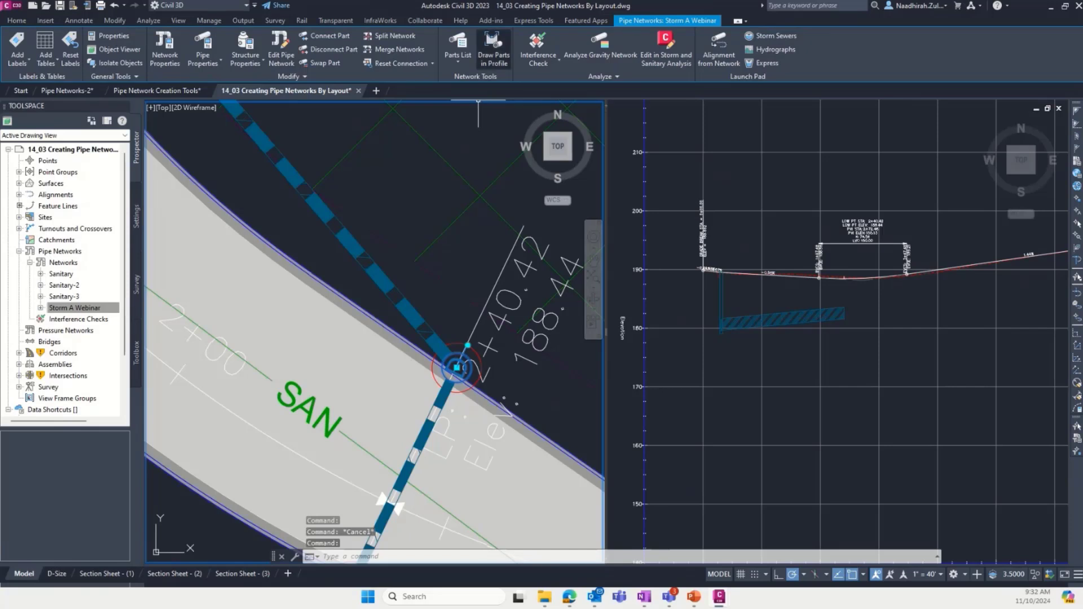
{"action": "left_click", "coordinate": [841, 333]}
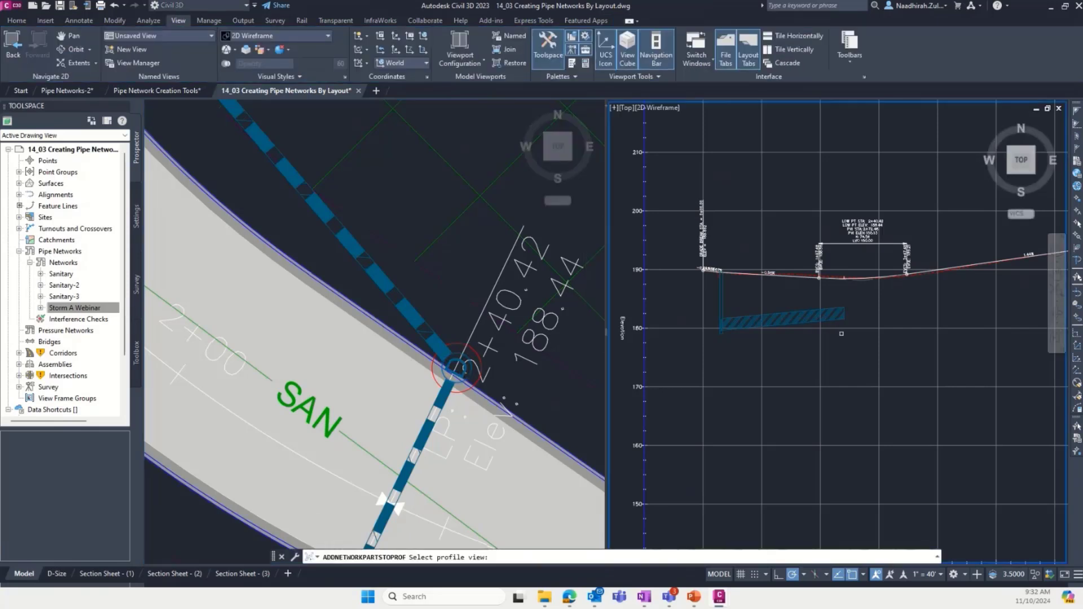
{"action": "left_click", "coordinate": [855, 330]}
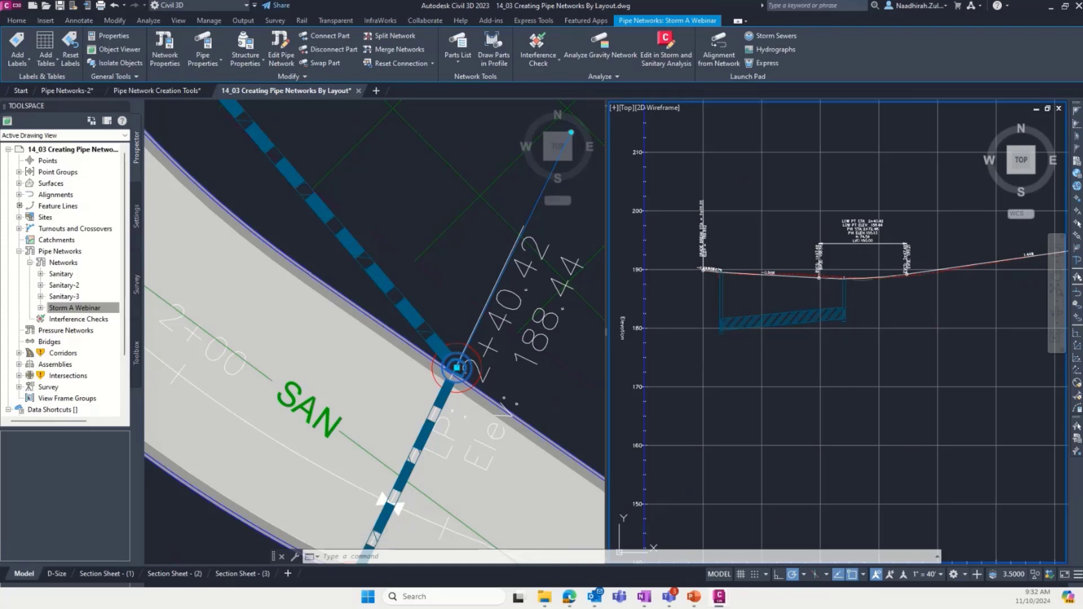
- Draw the storm pipe along lot 26, running southeast from the inlet near station 2+40, in the Jordan Court profile view
{"action": "left_click", "coordinate": [341, 183]}
{"action": "scroll", "coordinate": [341, 183], "scroll_direction": "down", "scroll_amount": 3}
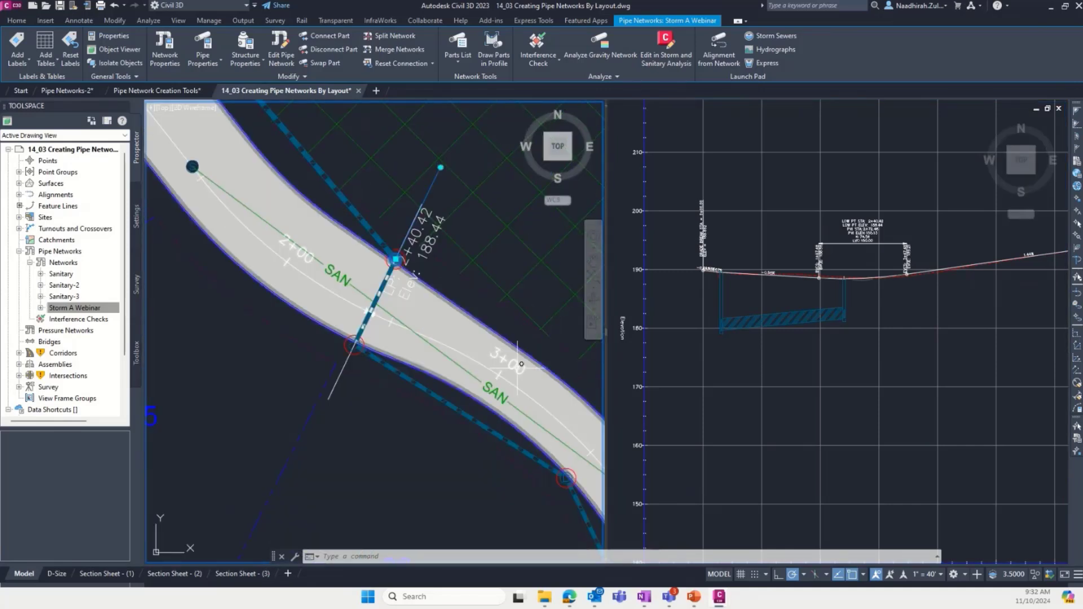
{"action": "scroll", "coordinate": [386, 326], "scroll_direction": "up", "scroll_amount": 4}
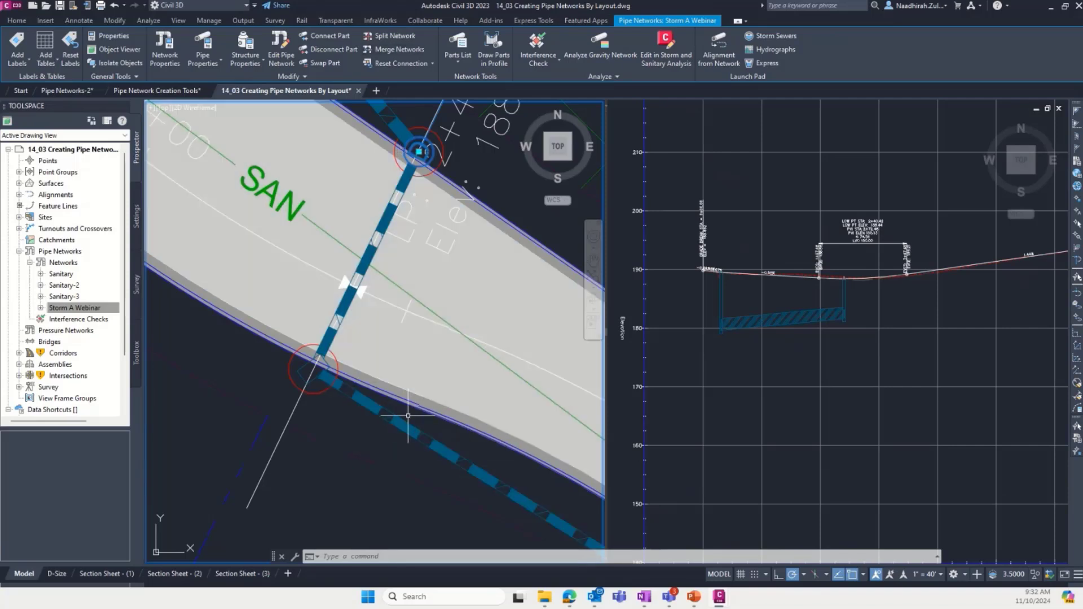
{"action": "left_click", "coordinate": [400, 429]}
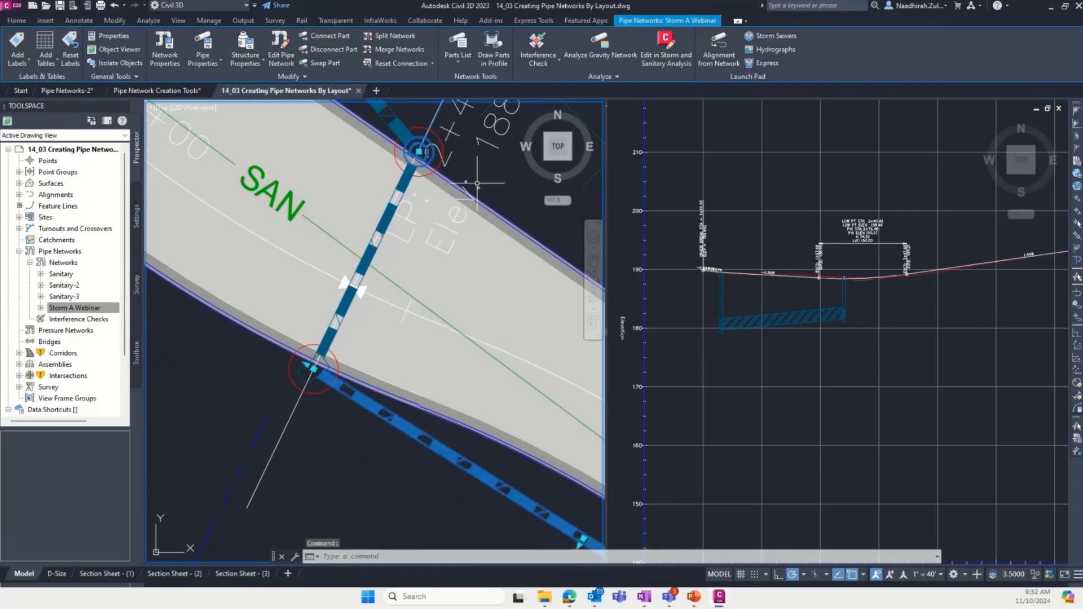
{"action": "left_click", "coordinate": [494, 50]}
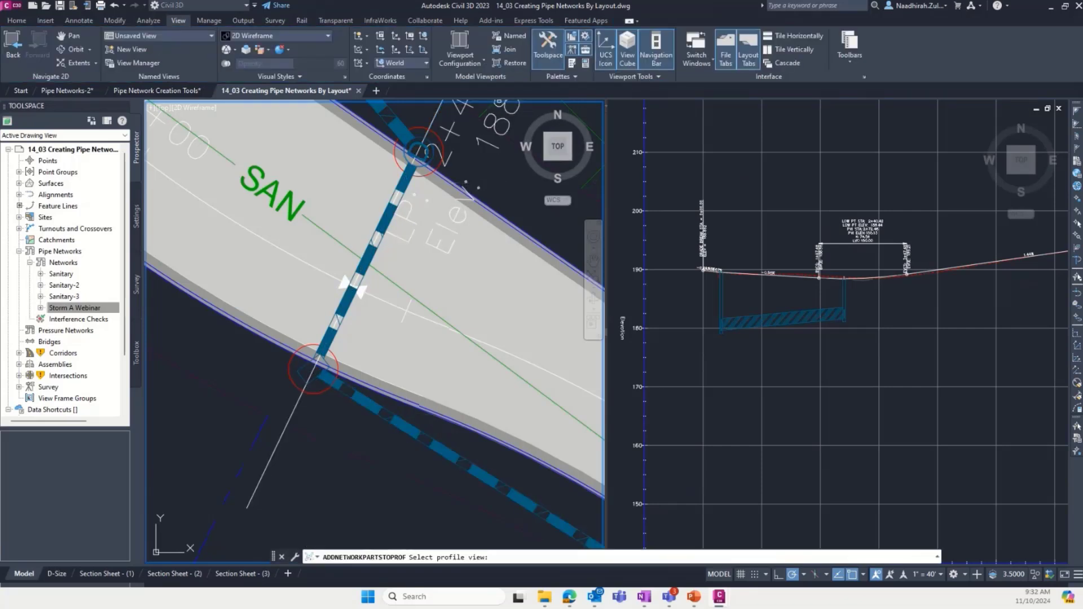
{"action": "left_click", "coordinate": [877, 338]}
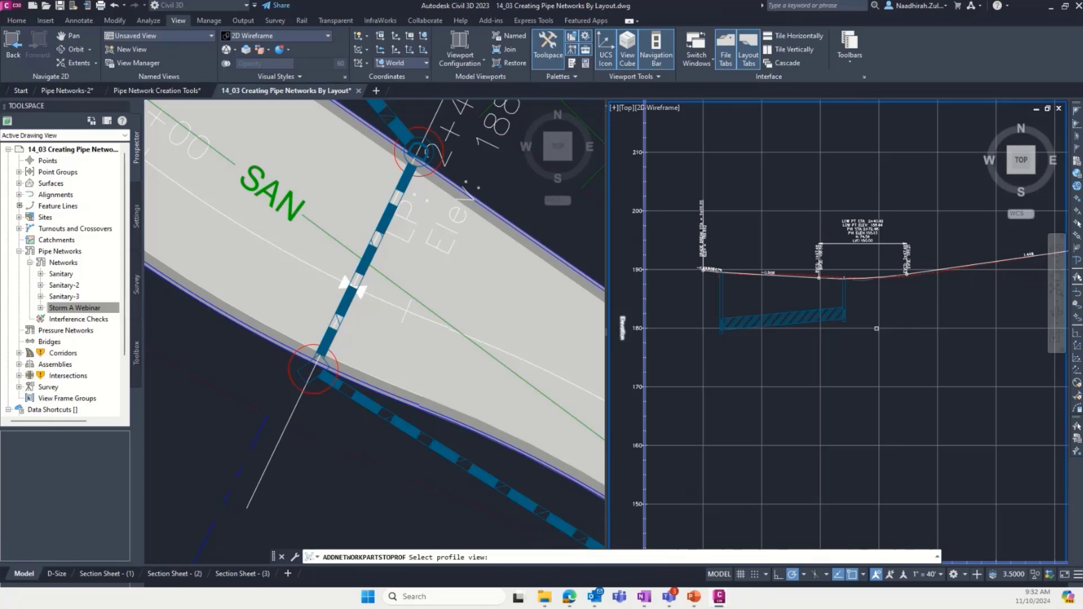
{"action": "left_click", "coordinate": [876, 328]}
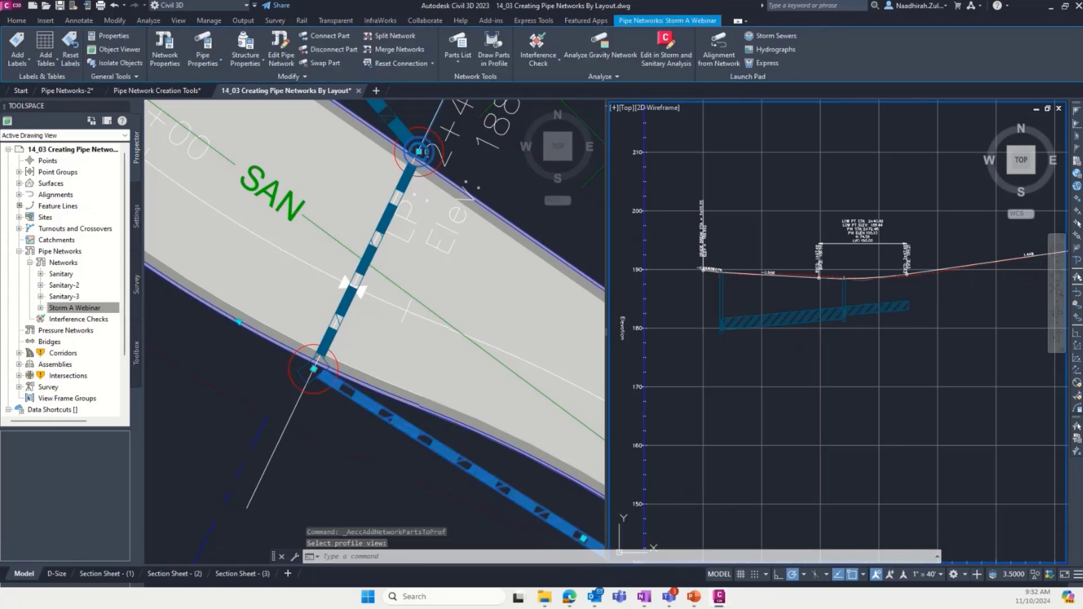
- Draw the storm manhole on the west road edge, between stations 3+00 and 4+00, in the Jordan Court profile view
{"action": "left_click", "coordinate": [288, 446]}
{"action": "scroll", "coordinate": [186, 350], "scroll_direction": "down", "scroll_amount": 4}
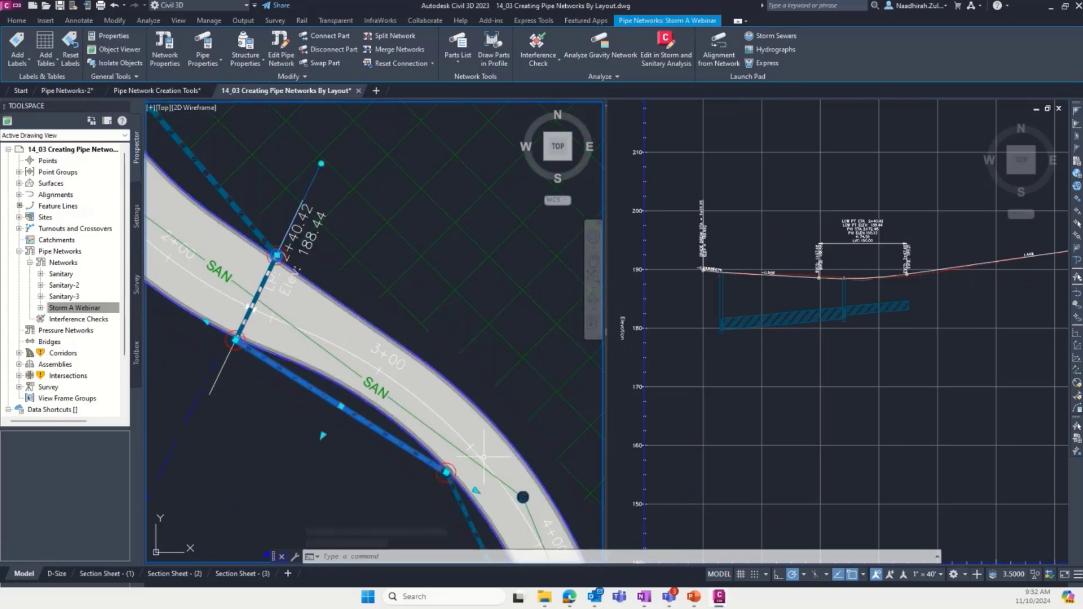
{"action": "scroll", "coordinate": [462, 467], "scroll_direction": "up", "scroll_amount": 4}
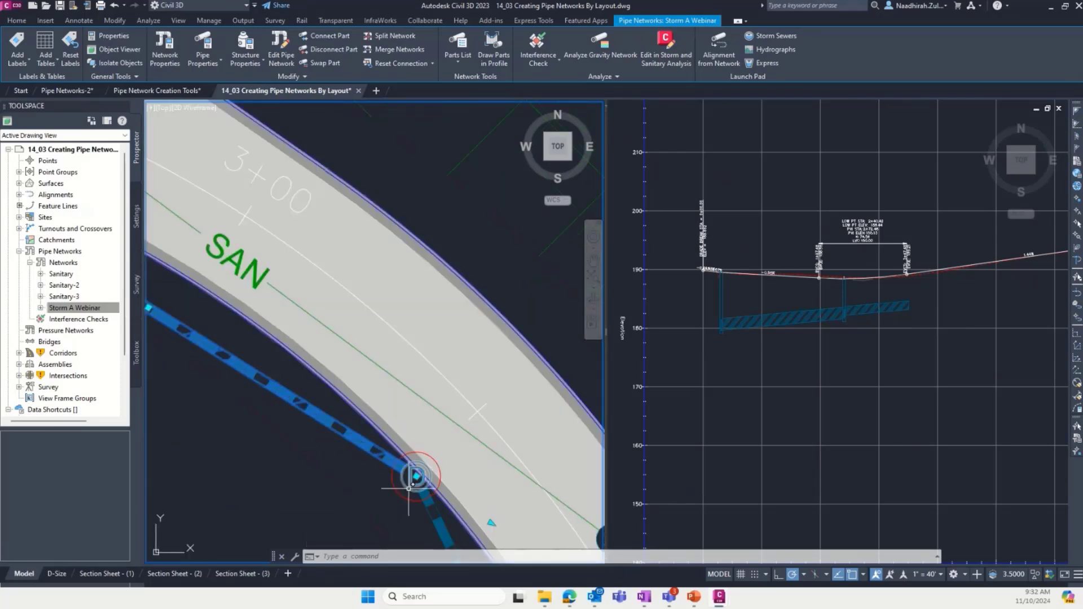
{"action": "left_click", "coordinate": [411, 484]}
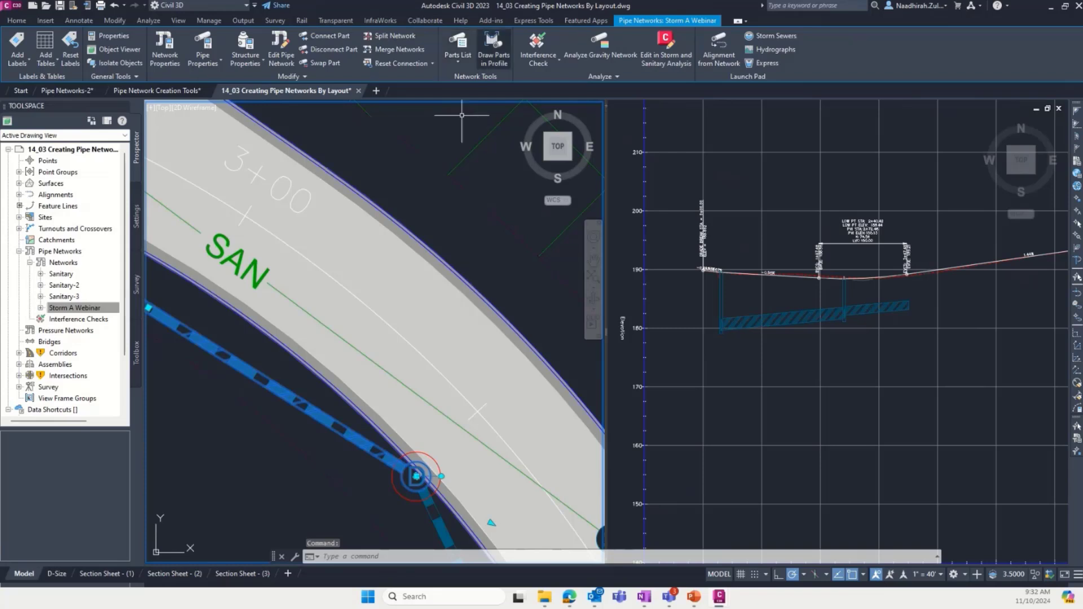
{"action": "left_click", "coordinate": [493, 50]}
{"action": "left_click", "coordinate": [879, 362]}
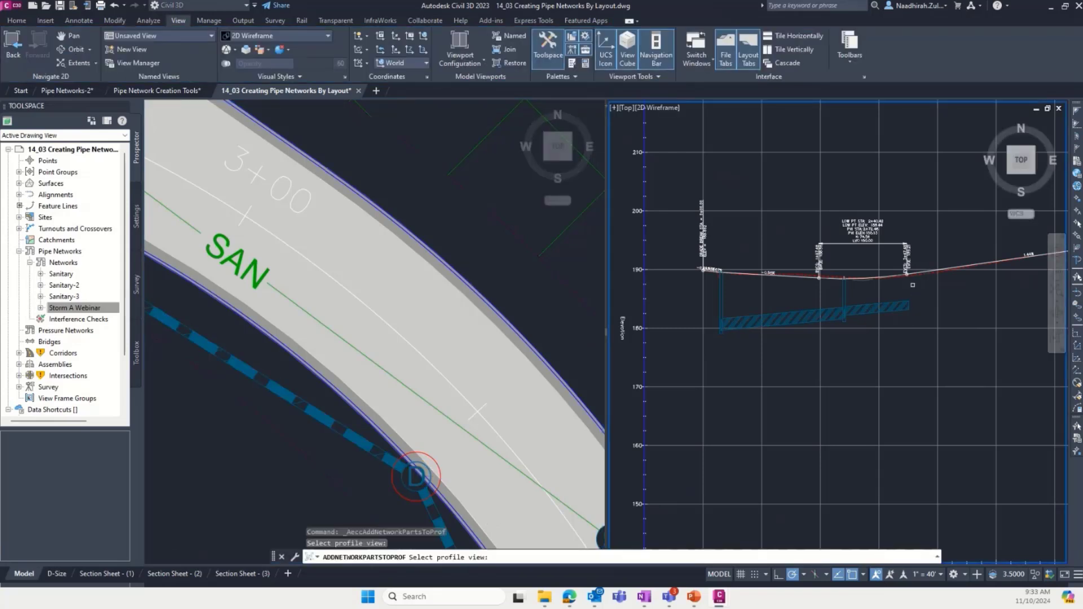
{"action": "left_click", "coordinate": [942, 300]}
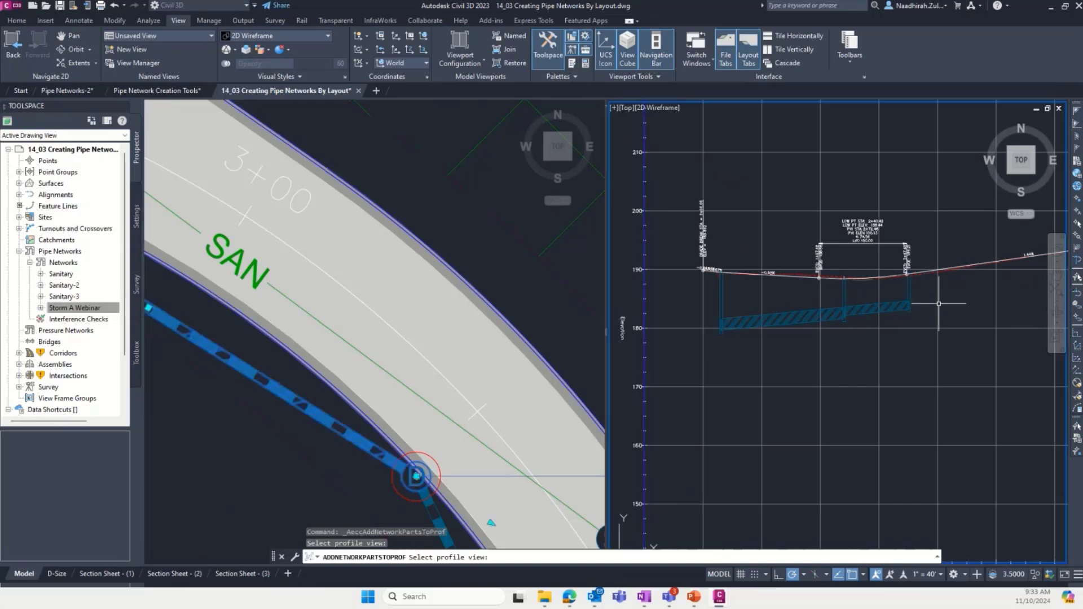
- Examine how the drawn pipes meet the manhole and the inlet structures in the Jordan Court profile view
{"action": "scroll", "coordinate": [928, 299], "scroll_direction": "up", "scroll_amount": 10}
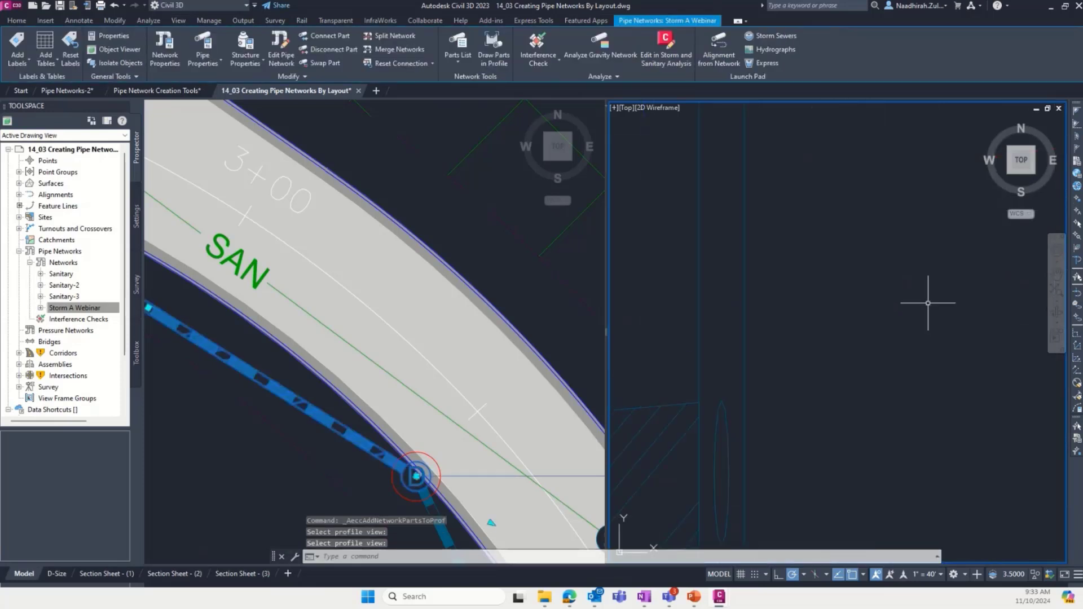
{"action": "scroll", "coordinate": [897, 333], "scroll_direction": "down", "scroll_amount": 2}
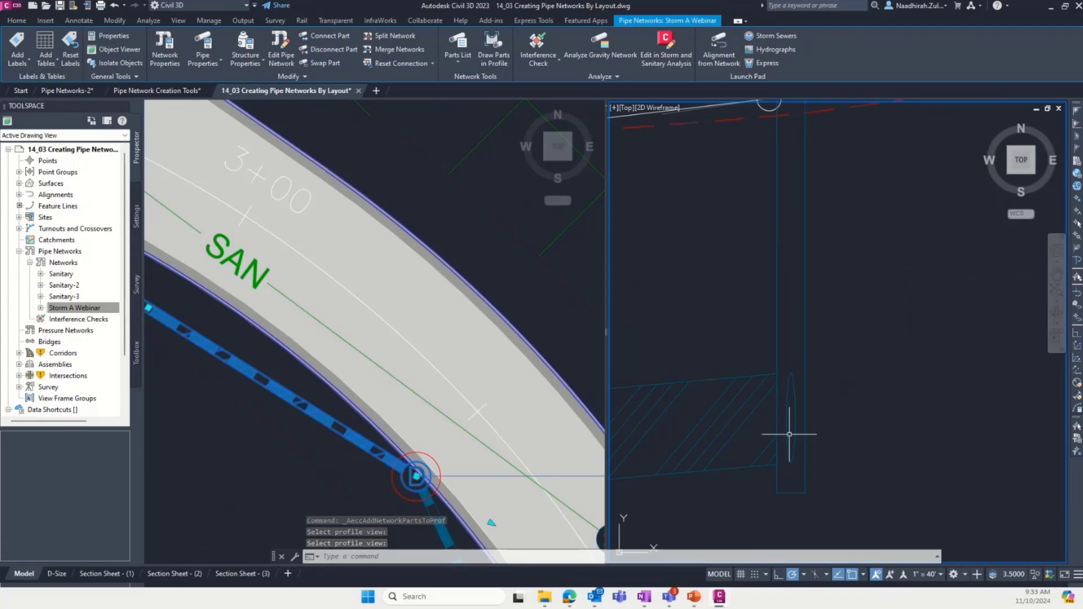
{"action": "scroll", "coordinate": [863, 427], "scroll_direction": "down", "scroll_amount": 3}
{"action": "scroll", "coordinate": [863, 427], "scroll_direction": "down", "scroll_amount": 4}
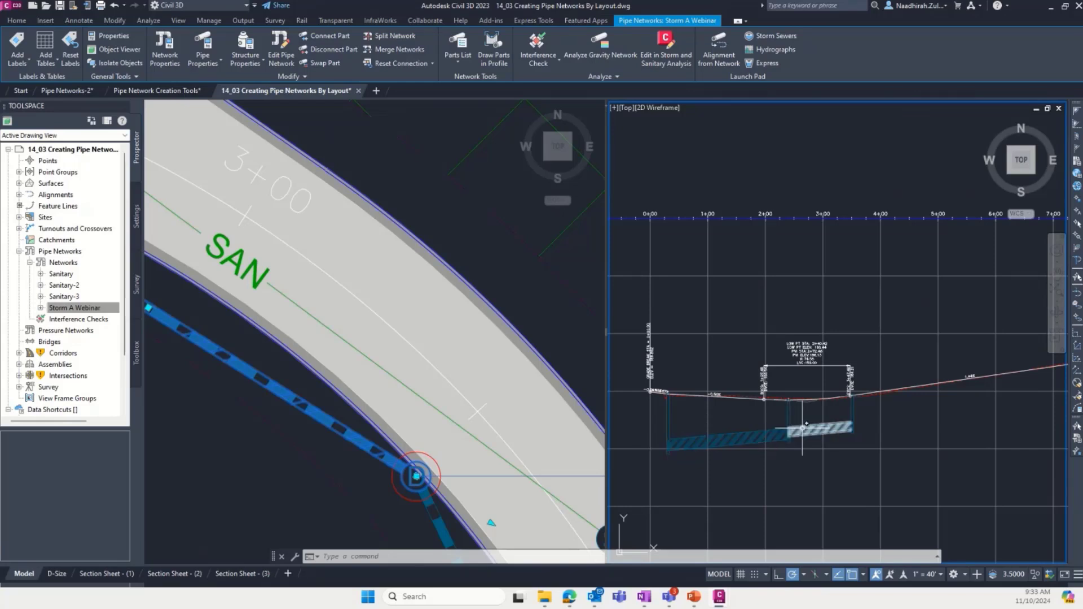
{"action": "mouse_move", "coordinate": [807, 423]}
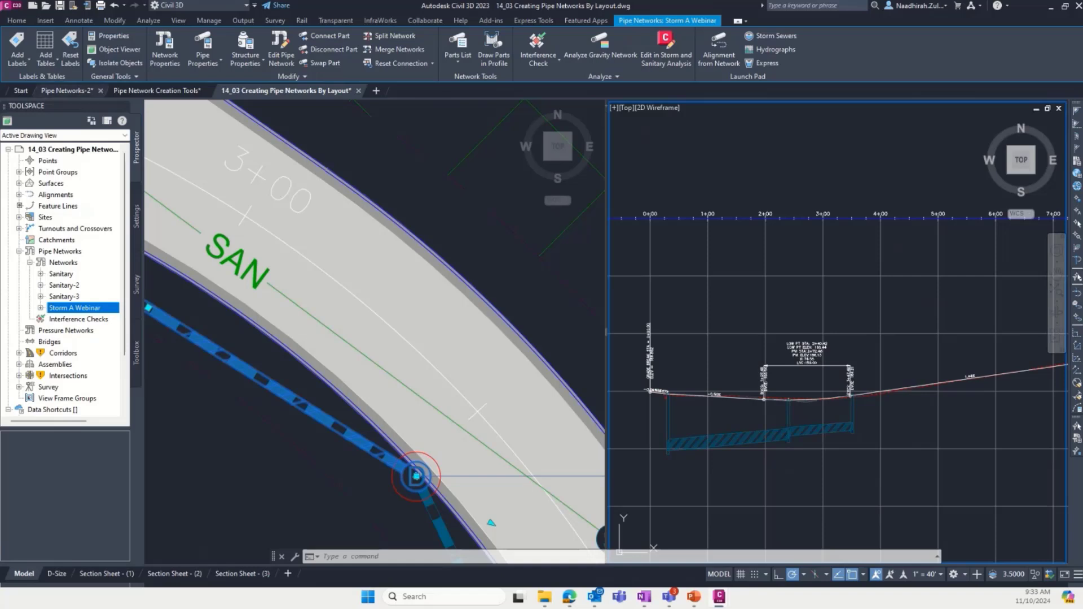
- Inspect the selected storm pipe and its structures in 3D with the Object Viewer
{"action": "left_click", "coordinate": [115, 50]}
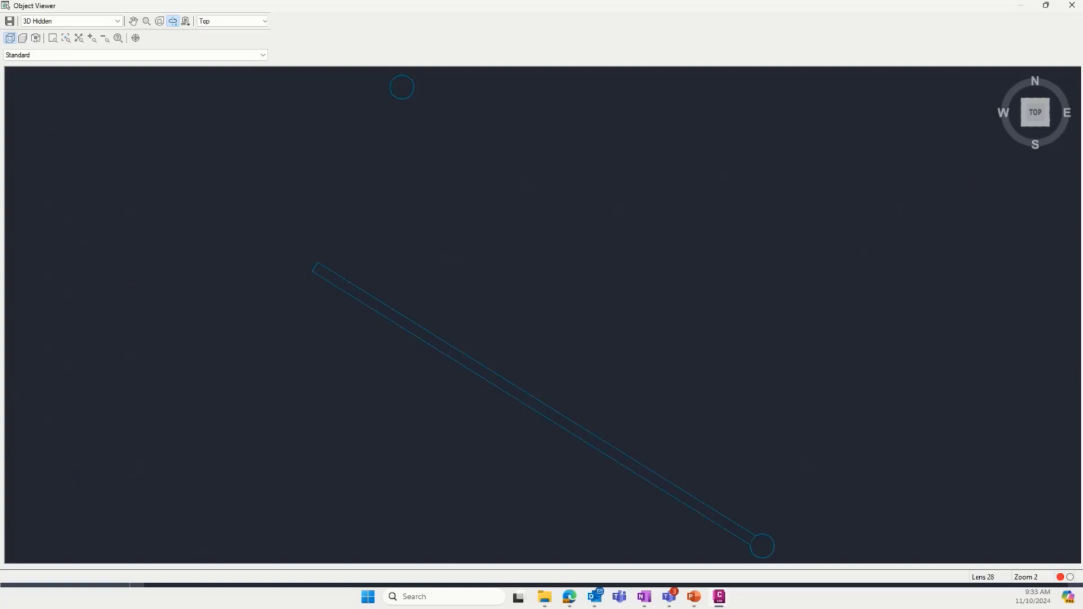
{"action": "left_click_drag", "start_coordinate": [525, 372], "coordinate": [573, 236]}
{"action": "left_click_drag", "start_coordinate": [631, 408], "coordinate": [674, 440]}
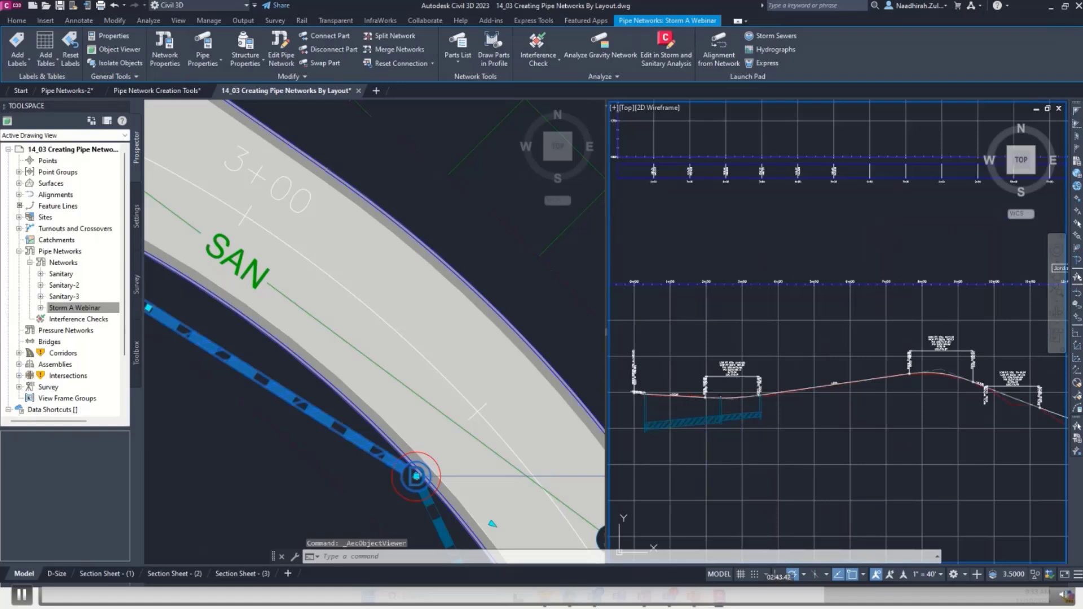
{"action": "scroll", "coordinate": [611, 394], "scroll_direction": "down", "scroll_amount": 2}
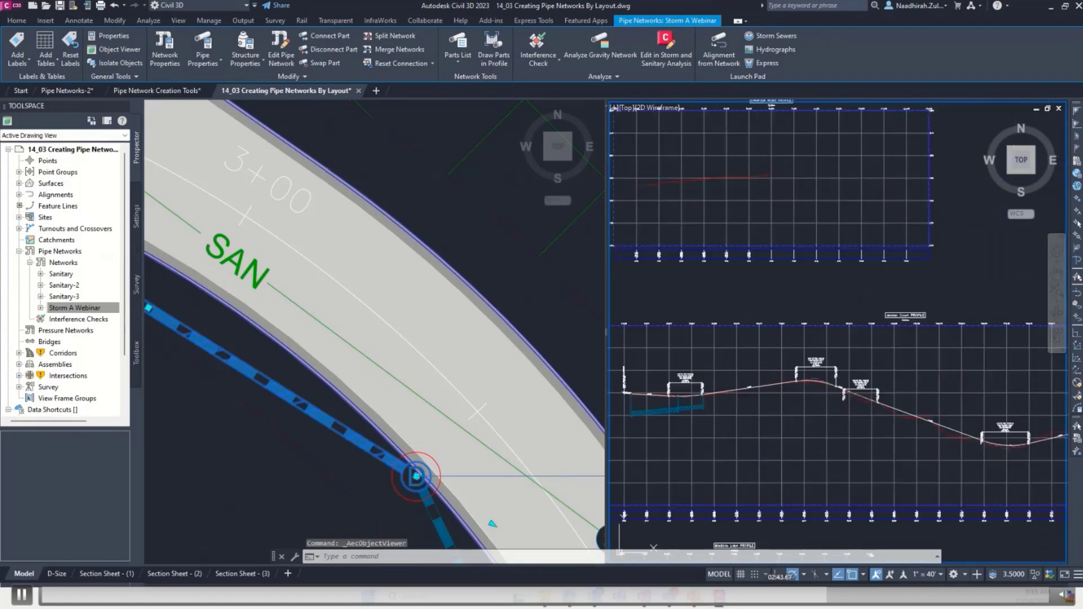
- Add the road-crossing pipe and the pipe from the entrance to the selection and inspect it in the Object Viewer
{"action": "left_click", "coordinate": [520, 345]}
{"action": "scroll", "coordinate": [540, 352], "scroll_direction": "down", "scroll_amount": 6}
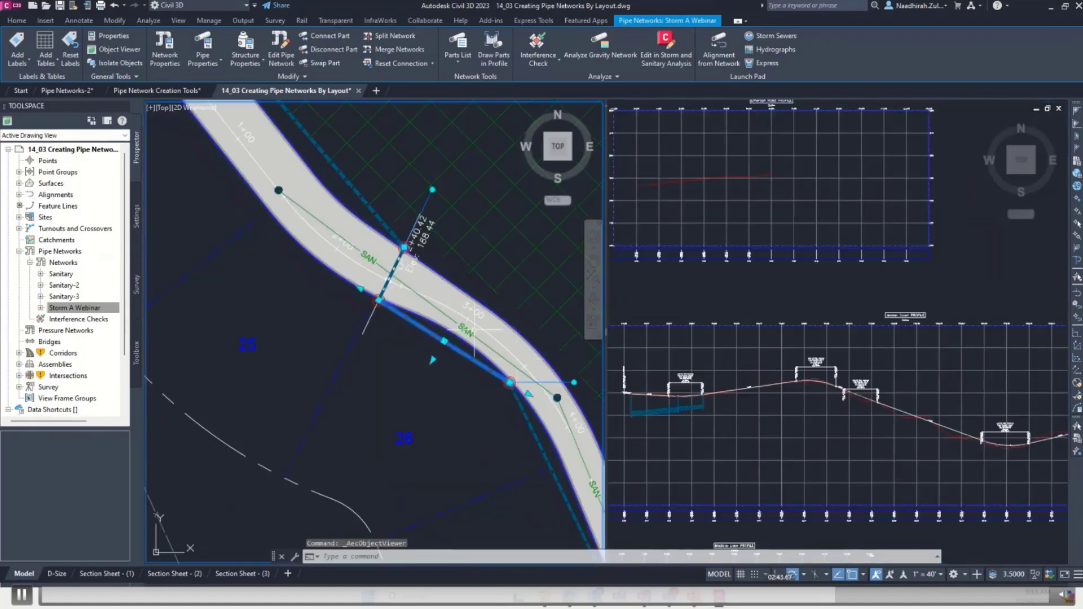
{"action": "left_click", "coordinate": [395, 275]}
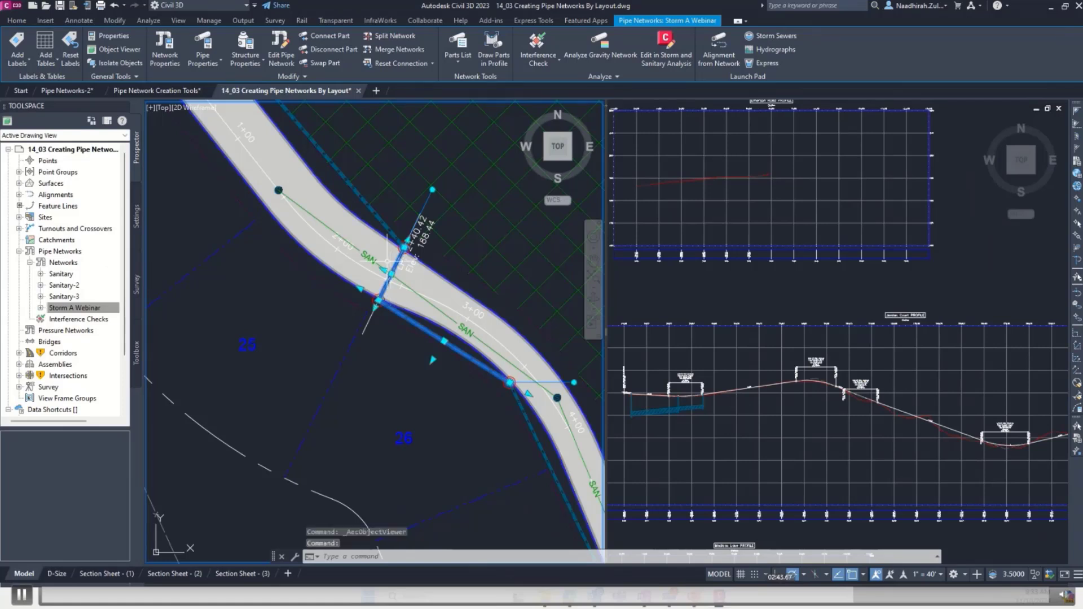
{"action": "left_click", "coordinate": [370, 206]}
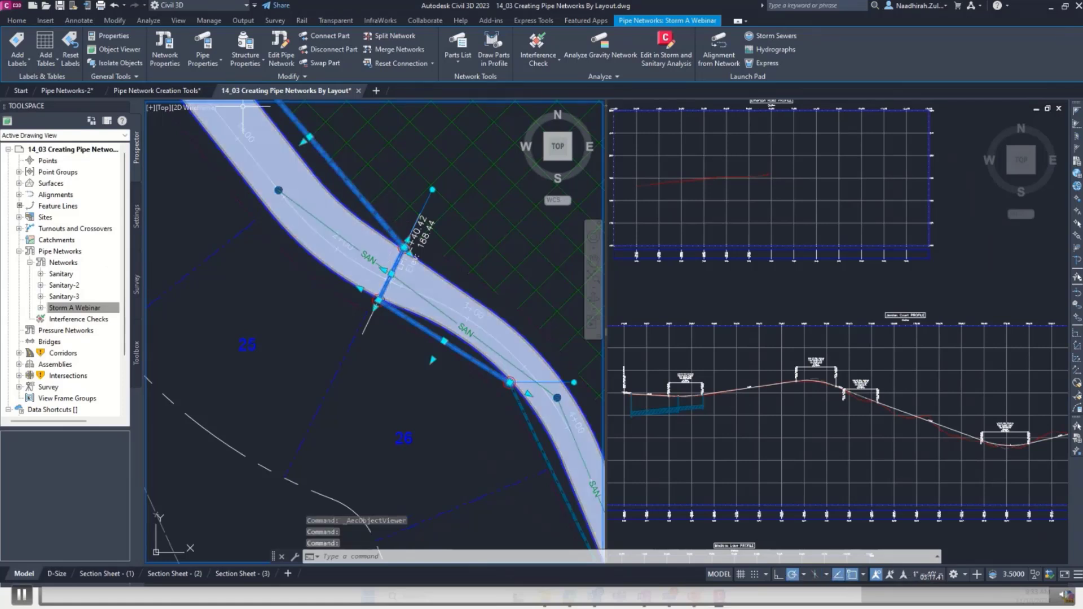
{"action": "left_click", "coordinate": [115, 50]}
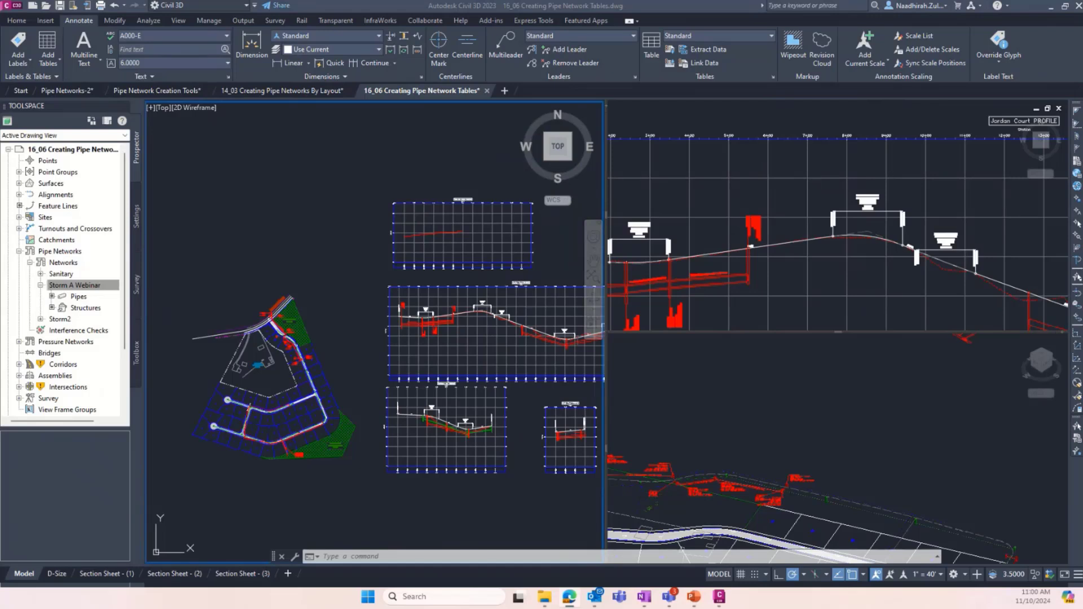
- Examine the labelled Storm A Webinar pipes and structures in profile and plan in the 16_06 Creating Pipe Network Tables drawing
{"action": "scroll", "coordinate": [422, 337], "scroll_direction": "up", "scroll_amount": 5}
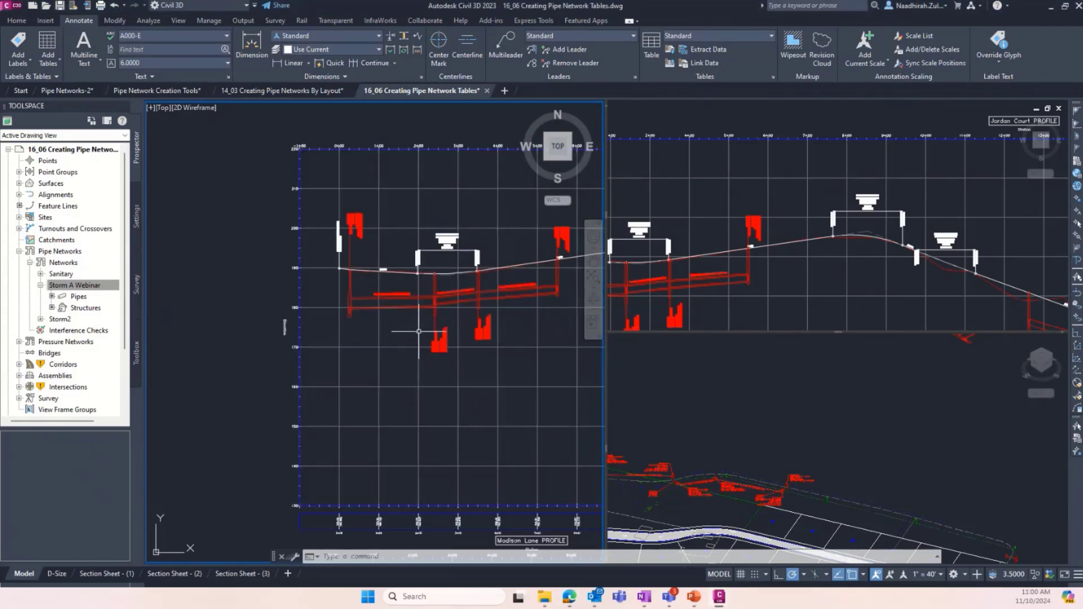
{"action": "scroll", "coordinate": [458, 327], "scroll_direction": "down", "scroll_amount": 4}
{"action": "scroll", "coordinate": [372, 294], "scroll_direction": "up", "scroll_amount": 6}
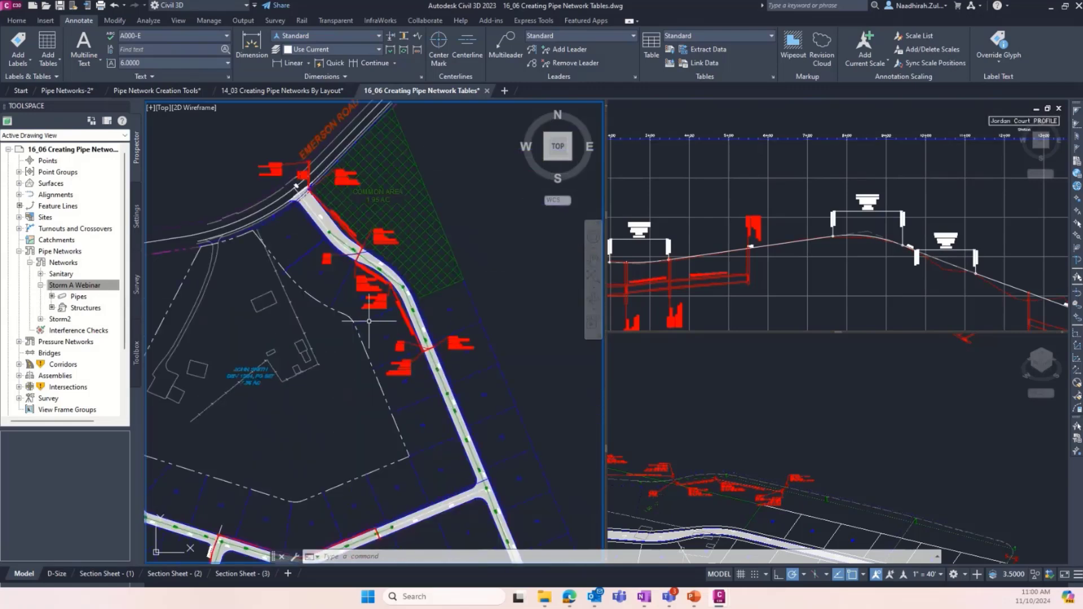
{"action": "scroll", "coordinate": [380, 277], "scroll_direction": "up", "scroll_amount": 3}
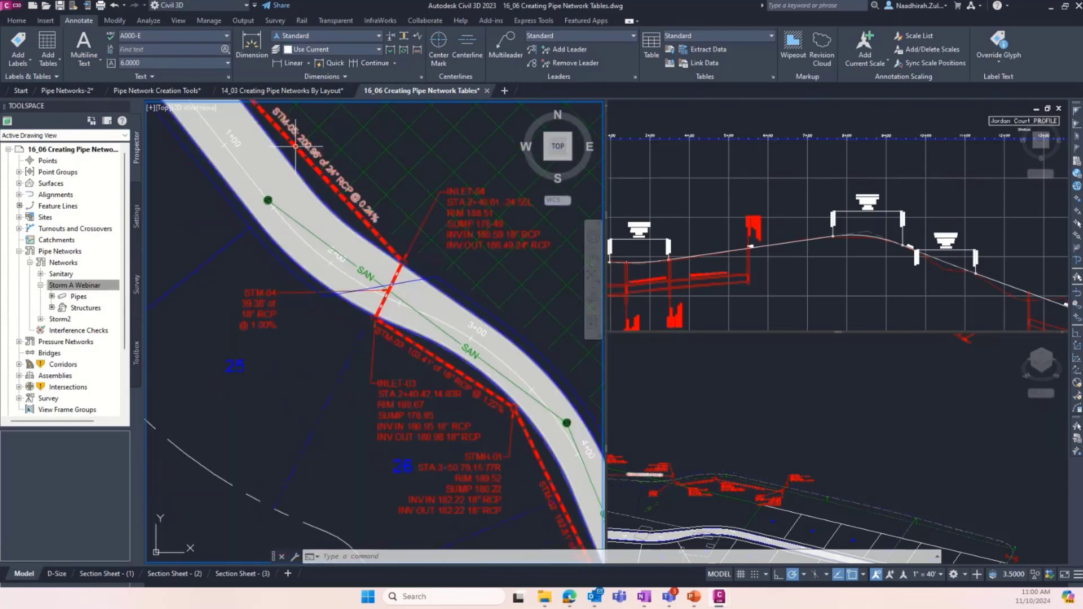
{"action": "scroll", "coordinate": [353, 370], "scroll_direction": "down", "scroll_amount": 4}
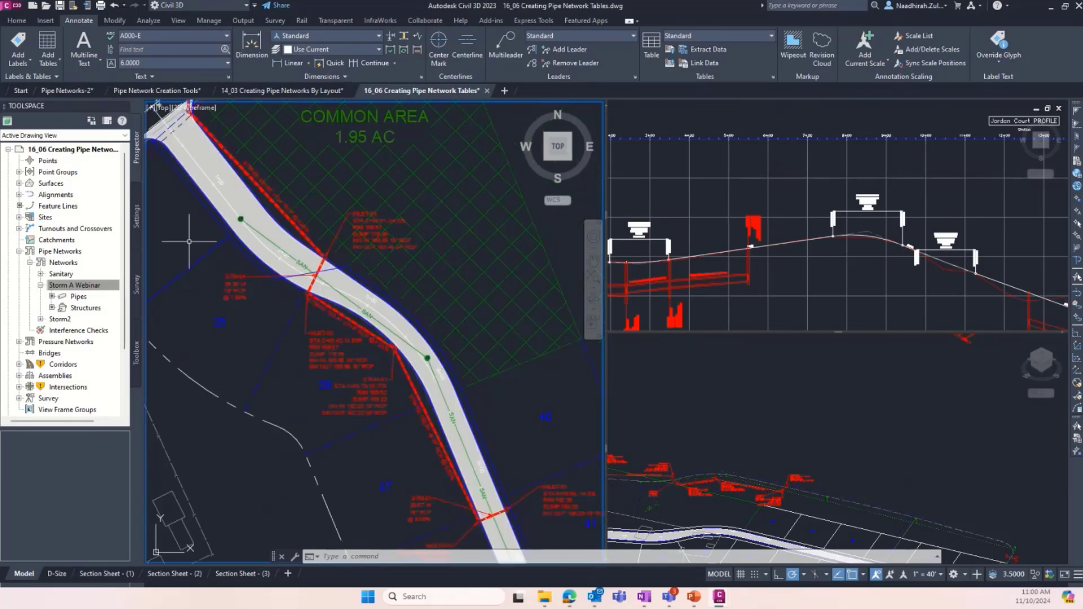
{"action": "scroll", "coordinate": [251, 290], "scroll_direction": "up", "scroll_amount": 5}
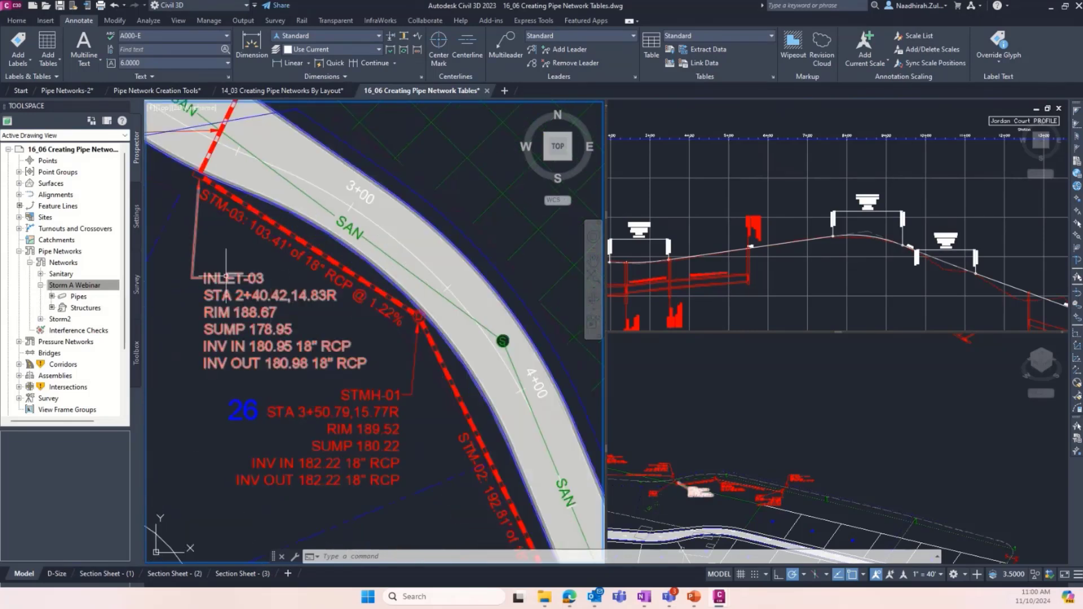
- Examine the plan labels of the storm structures and pipes along Jordan Court from INLET-03 to INLET-02
{"action": "scroll", "coordinate": [236, 282], "scroll_direction": "down", "scroll_amount": 2}
{"action": "scroll", "coordinate": [293, 377], "scroll_direction": "down", "scroll_amount": 4}
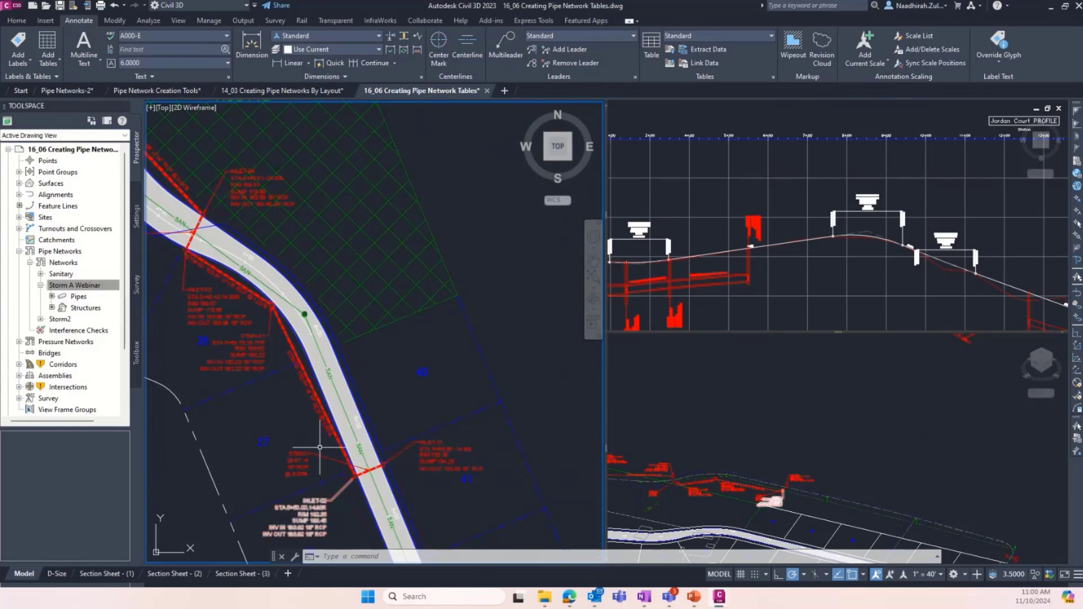
{"action": "scroll", "coordinate": [271, 305], "scroll_direction": "up", "scroll_amount": 4}
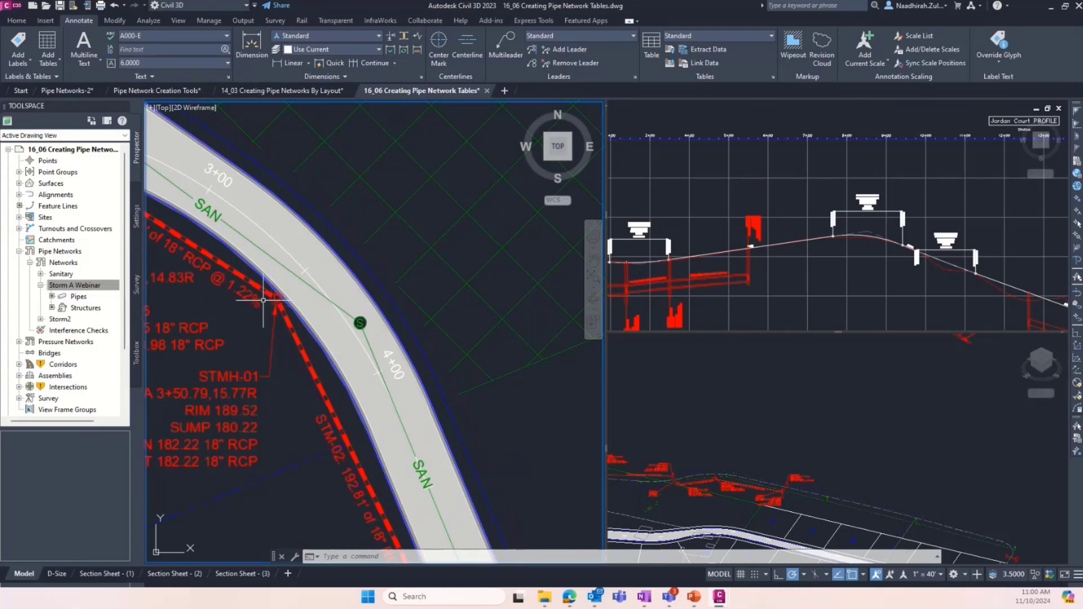
{"action": "scroll", "coordinate": [271, 305], "scroll_direction": "down", "scroll_amount": 2}
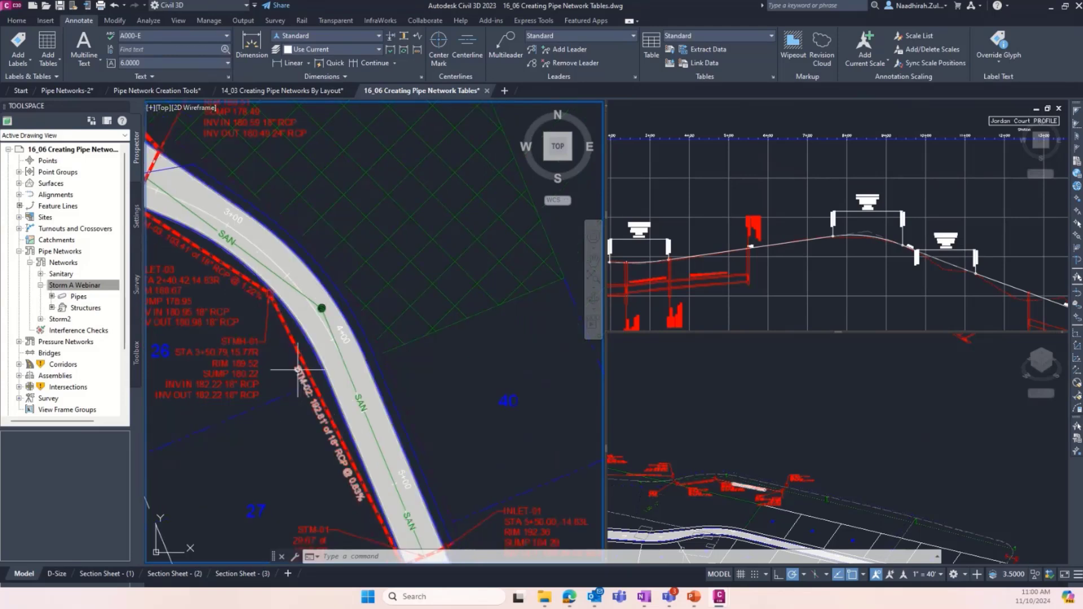
{"action": "scroll", "coordinate": [296, 366], "scroll_direction": "down", "scroll_amount": 3}
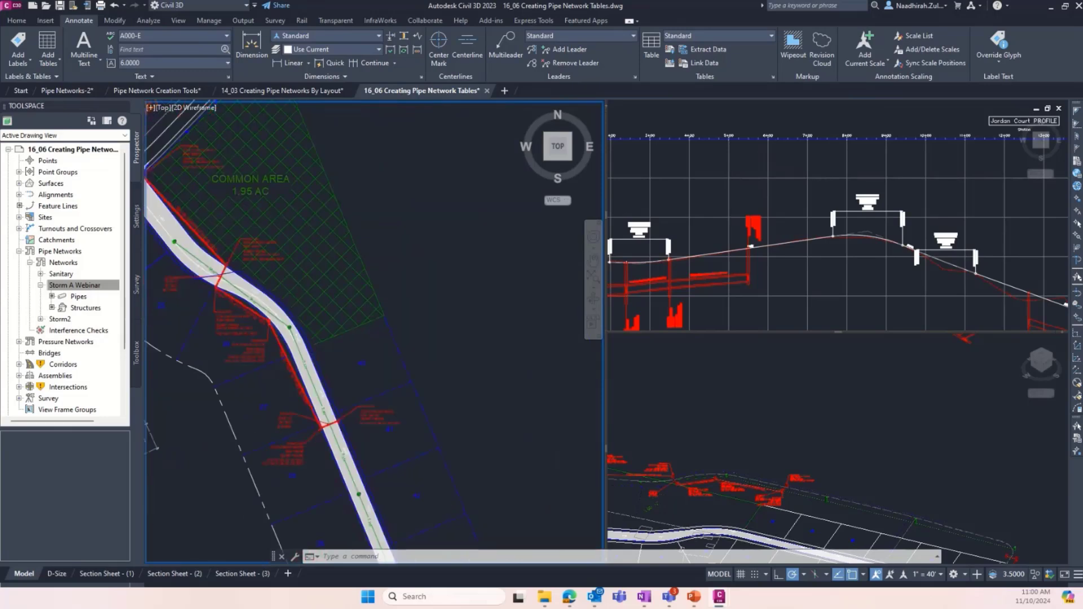
{"action": "scroll", "coordinate": [367, 454], "scroll_direction": "up", "scroll_amount": 4}
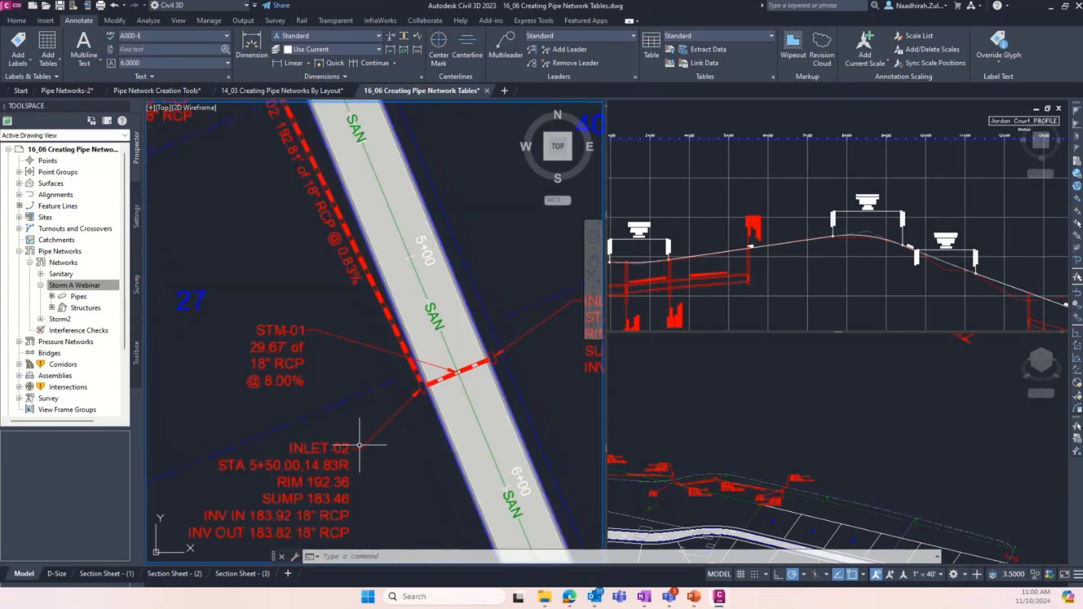
{"action": "scroll", "coordinate": [327, 448], "scroll_direction": "down", "scroll_amount": 2}
{"action": "scroll", "coordinate": [244, 360], "scroll_direction": "down", "scroll_amount": 3}
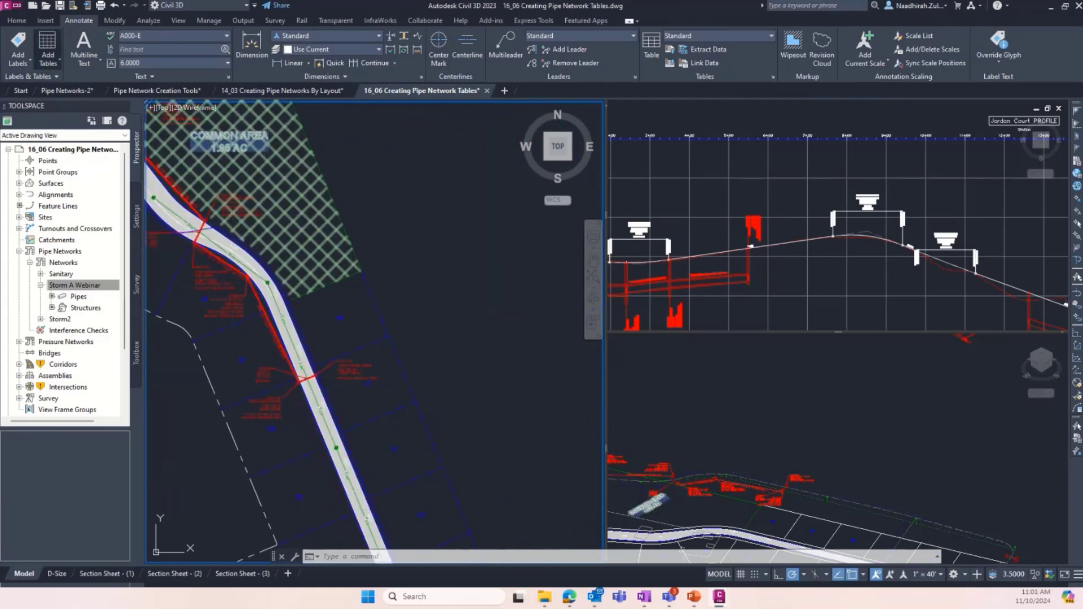
- Set up a structure table for the Storm A Webinar network with the C-SSWR - Structure & Pipe Data table style
{"action": "left_click", "coordinate": [48, 57]}
{"action": "mouse_move", "coordinate": [79, 147]}
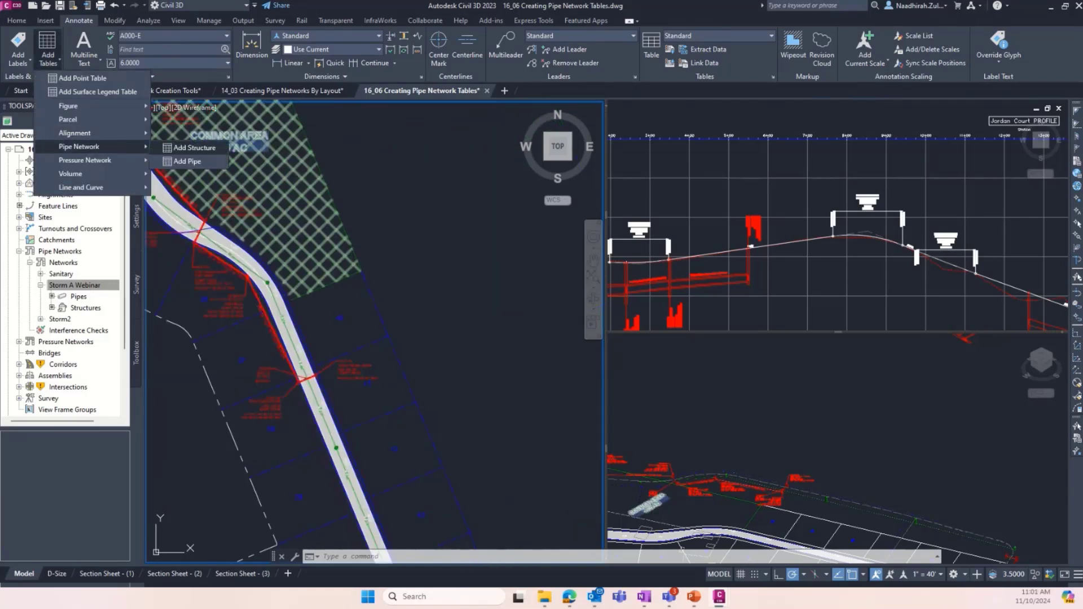
{"action": "left_click", "coordinate": [195, 147]}
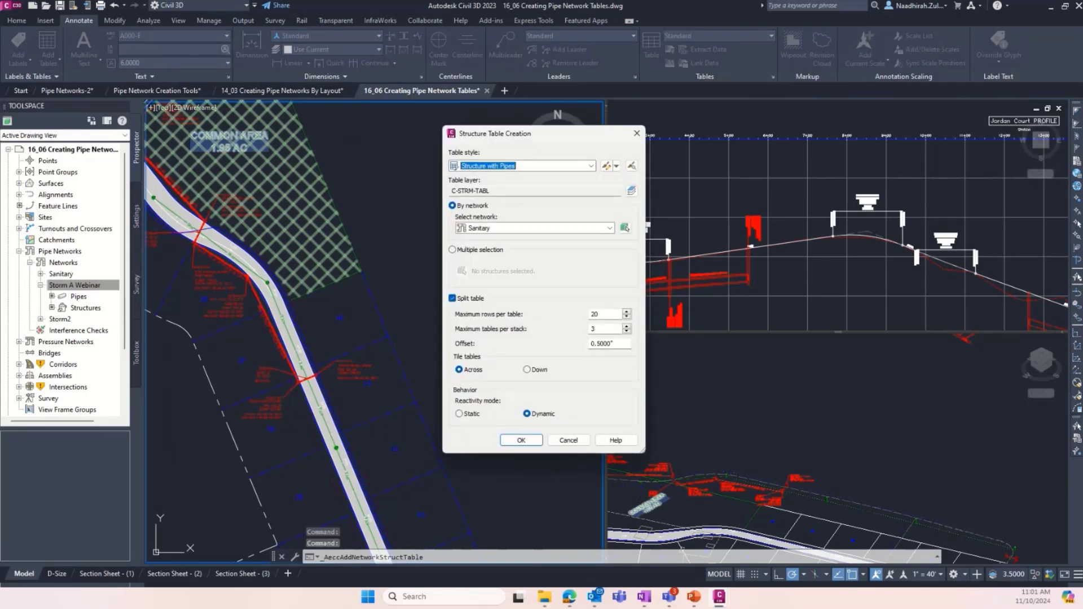
{"action": "left_click", "coordinate": [591, 166]}
{"action": "key", "text": "Return"}
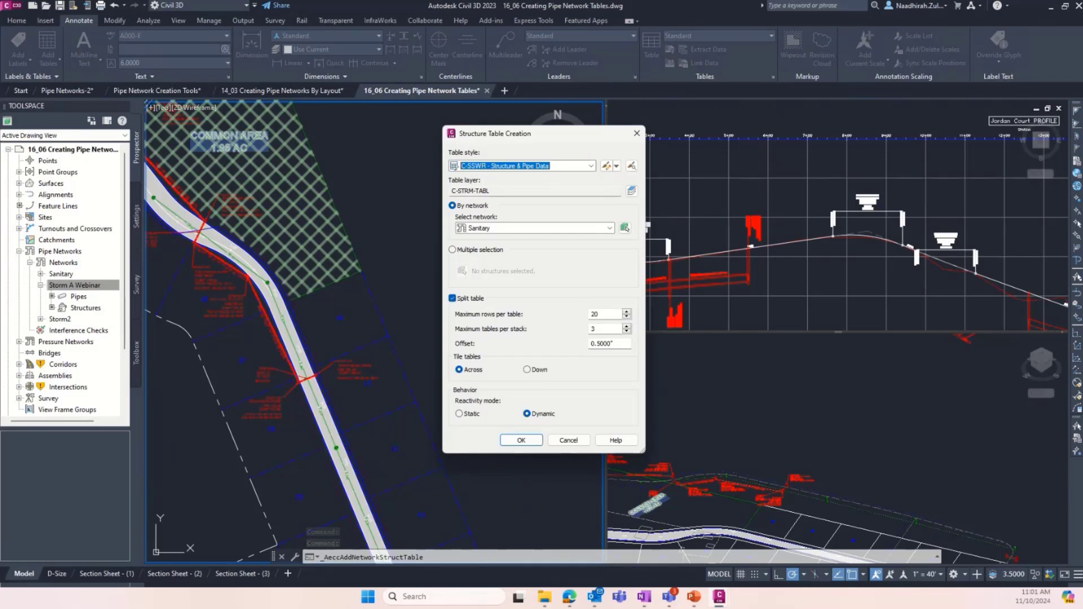
{"action": "left_click", "coordinate": [610, 227]}
{"action": "left_click", "coordinate": [502, 248]}
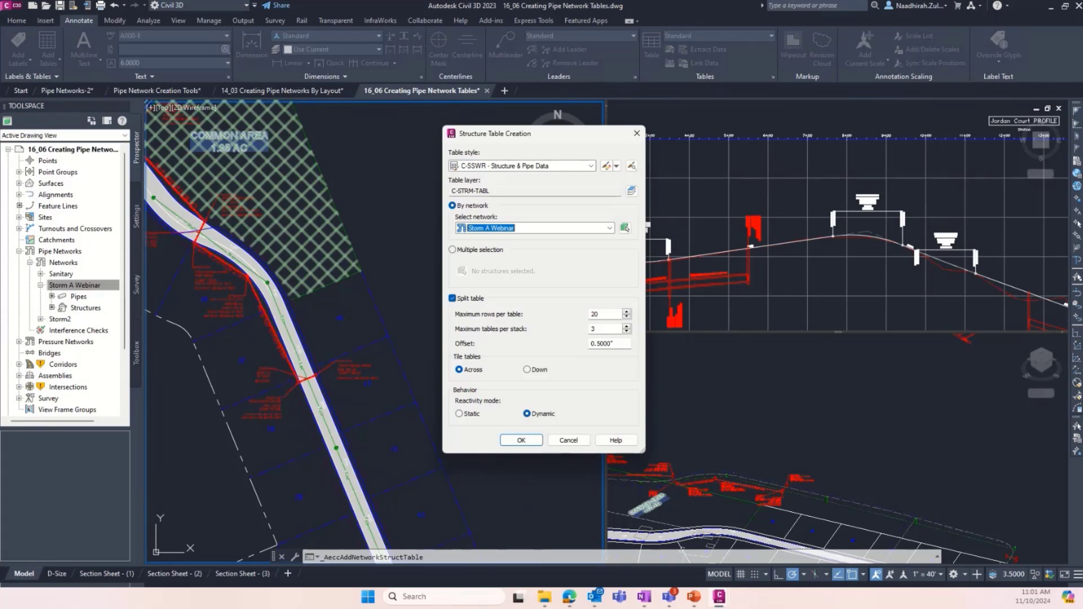
{"action": "left_click", "coordinate": [521, 440]}
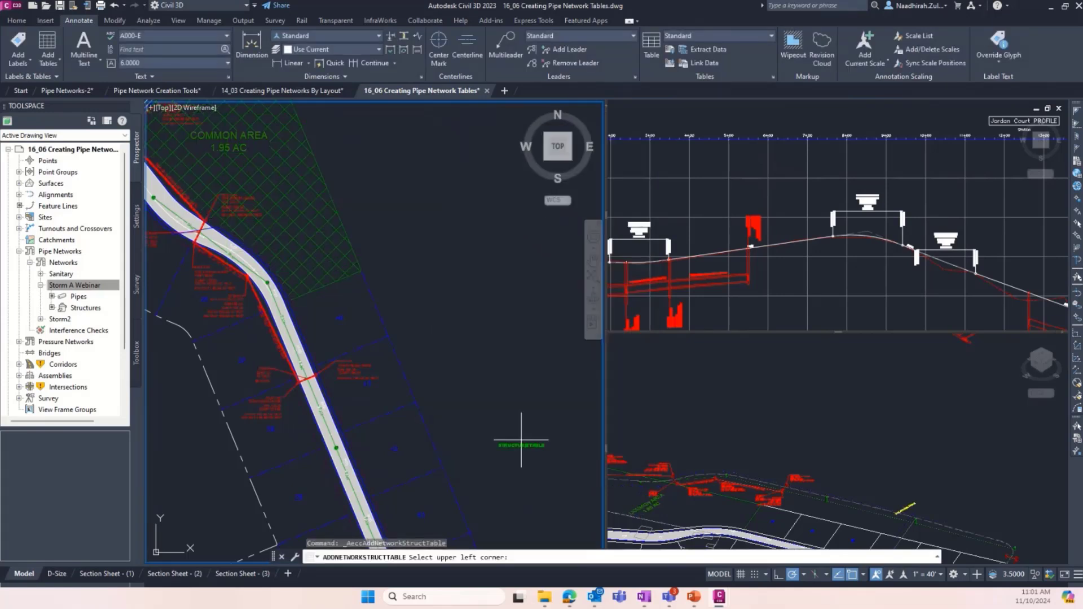
- Place the structure table in the empty area between the site plan's common area and the profile views
{"action": "scroll", "coordinate": [389, 316], "scroll_direction": "down", "scroll_amount": 5}
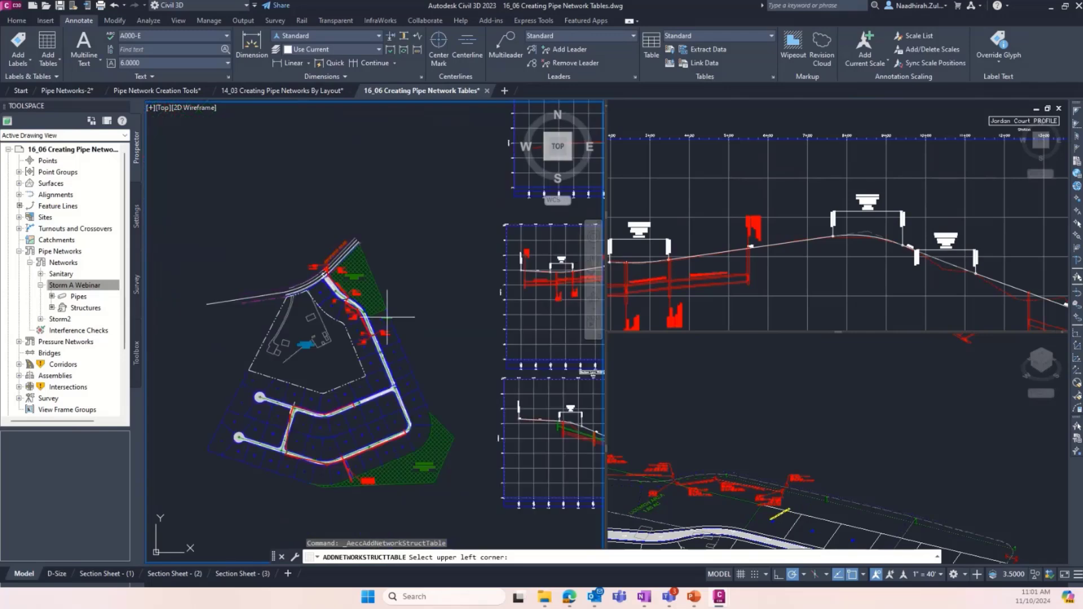
{"action": "scroll", "coordinate": [432, 292], "scroll_direction": "up", "scroll_amount": 5}
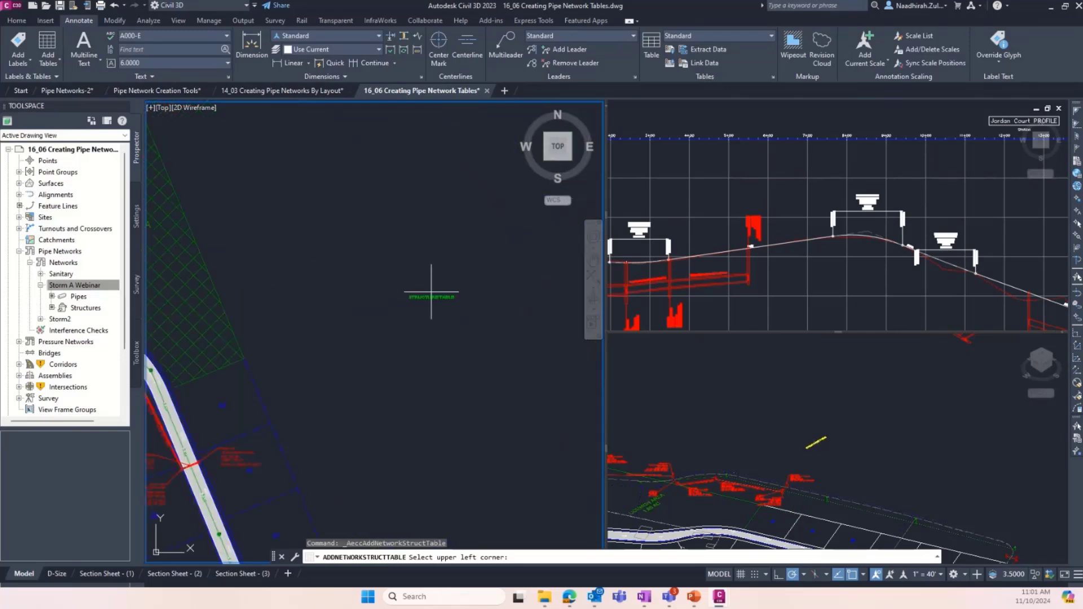
{"action": "scroll", "coordinate": [406, 302], "scroll_direction": "down", "scroll_amount": 4}
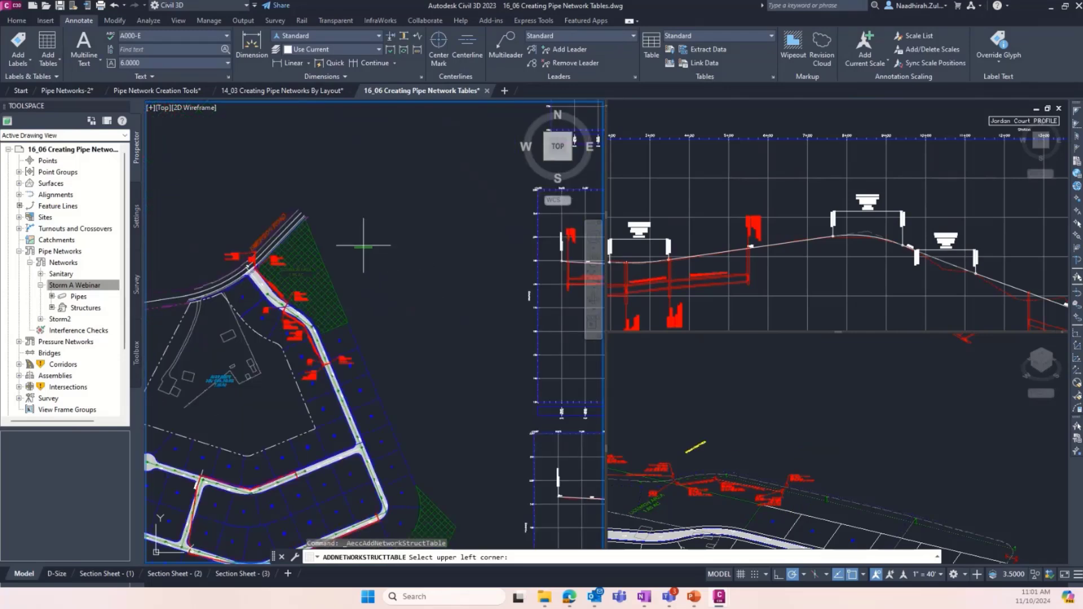
{"action": "left_click", "coordinate": [401, 233]}
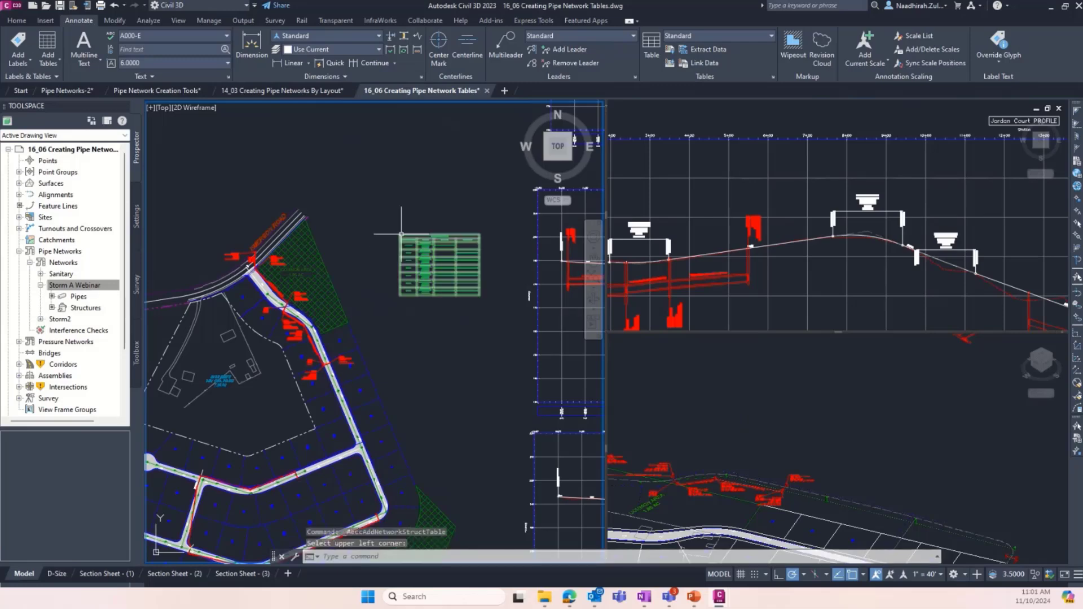
- Compare the new structure table with the plan labels of ENDWALL-01, STMH-02 and pipe STM-06 near Emerson Road
{"action": "scroll", "coordinate": [457, 232], "scroll_direction": "up", "scroll_amount": 4}
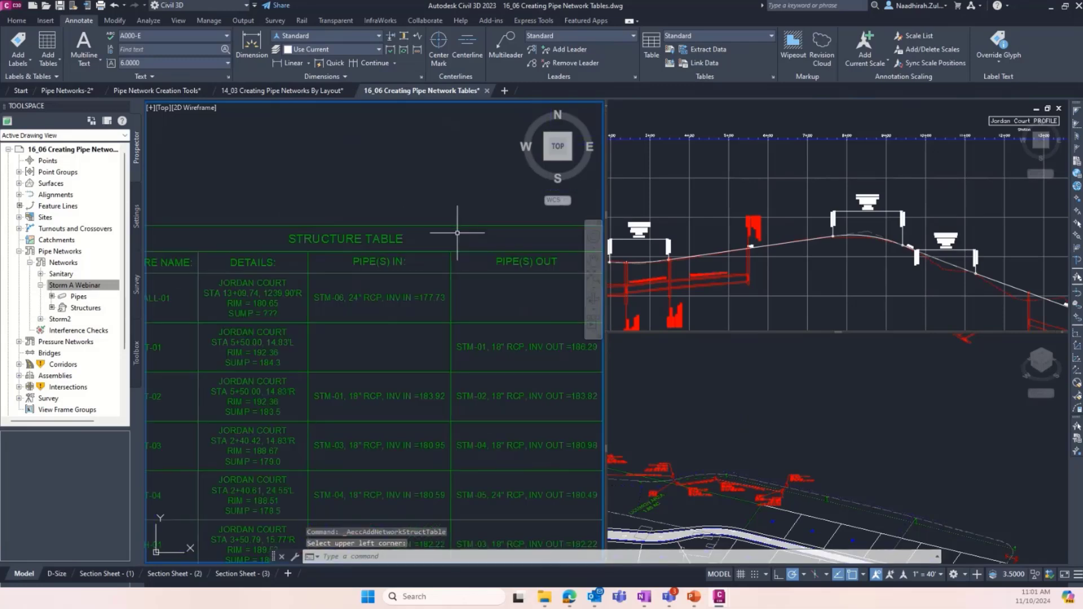
{"action": "scroll", "coordinate": [460, 228], "scroll_direction": "down", "scroll_amount": 2}
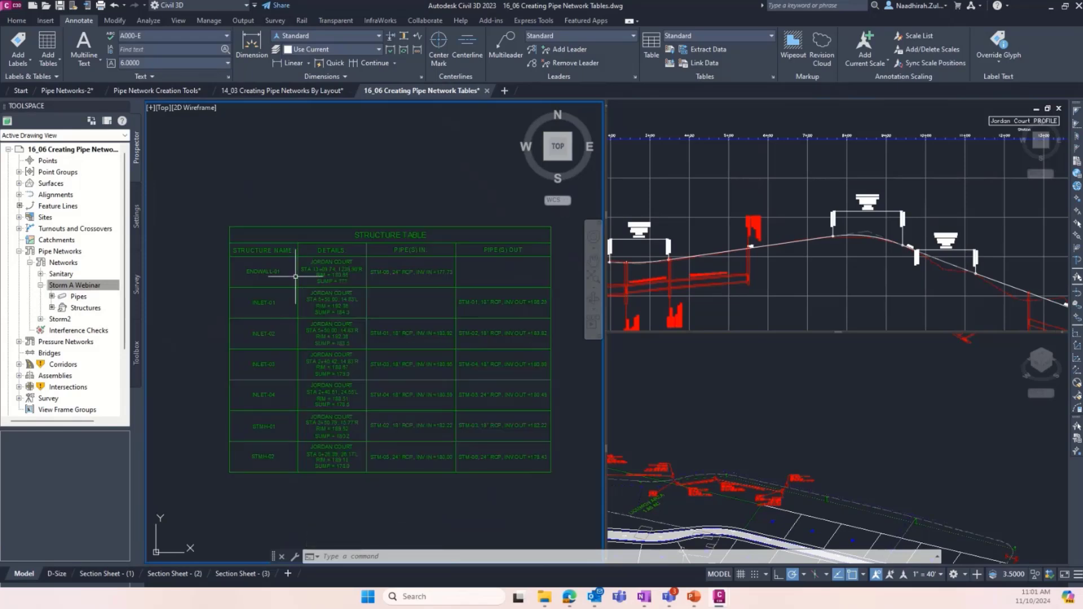
{"action": "scroll", "coordinate": [325, 317], "scroll_direction": "down", "scroll_amount": 5}
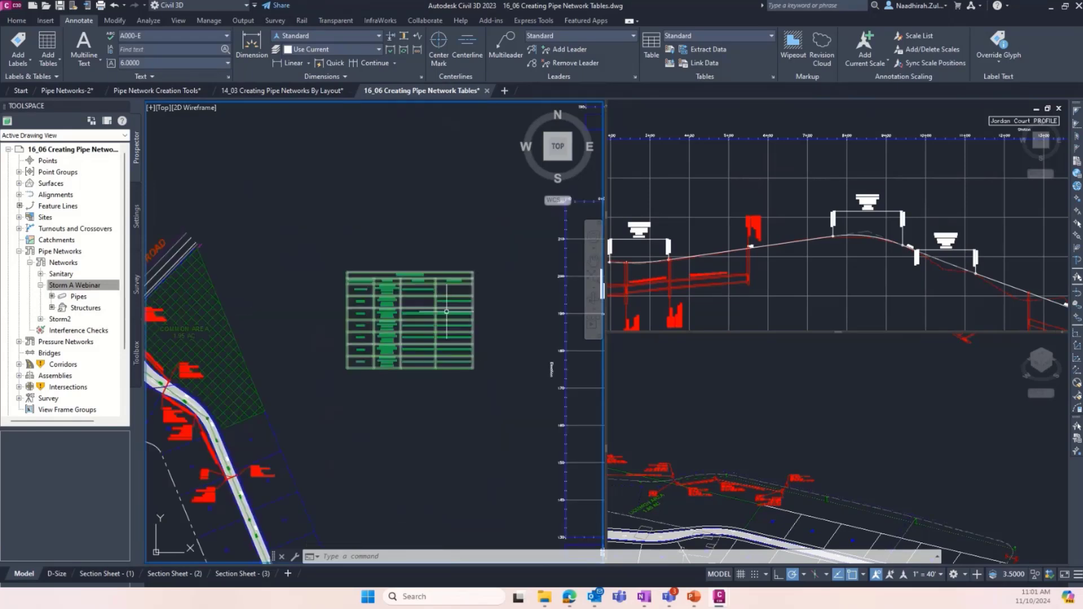
{"action": "scroll", "coordinate": [234, 323], "scroll_direction": "up", "scroll_amount": 6}
{"action": "scroll", "coordinate": [269, 312], "scroll_direction": "up", "scroll_amount": 6}
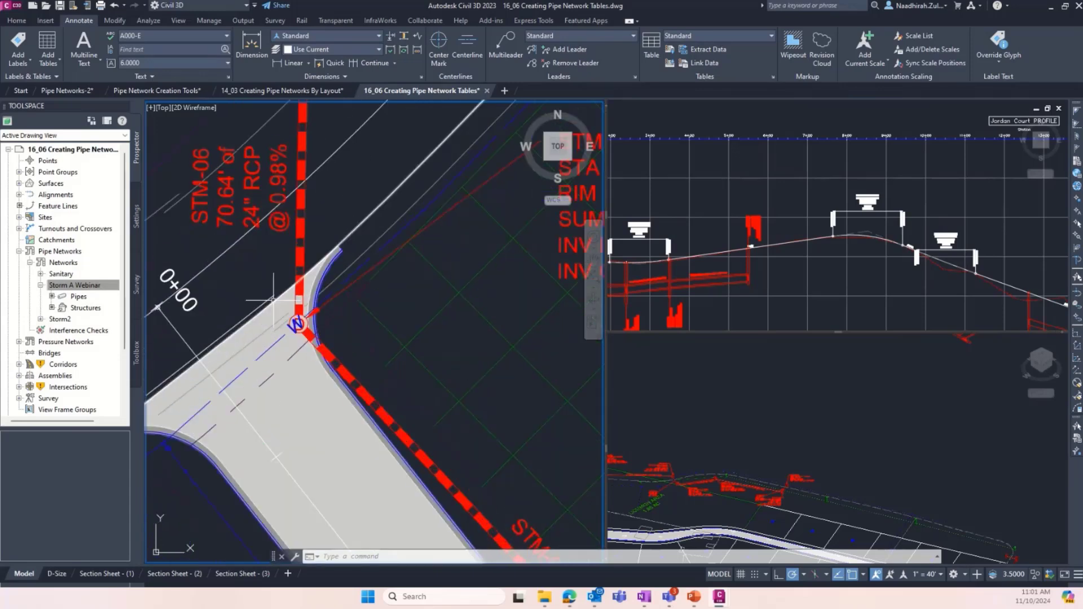
{"action": "scroll", "coordinate": [288, 333], "scroll_direction": "down", "scroll_amount": 2}
{"action": "scroll", "coordinate": [289, 348], "scroll_direction": "down", "scroll_amount": 3}
{"action": "scroll", "coordinate": [299, 231], "scroll_direction": "up", "scroll_amount": 5}
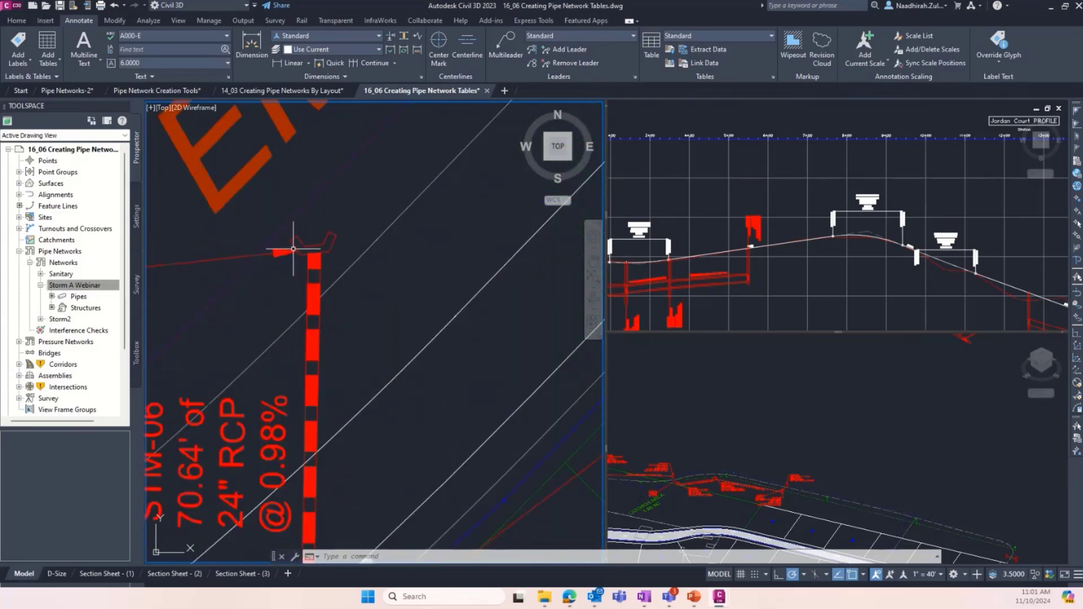
{"action": "scroll", "coordinate": [440, 269], "scroll_direction": "down", "scroll_amount": 2}
{"action": "scroll", "coordinate": [217, 304], "scroll_direction": "down", "scroll_amount": 4}
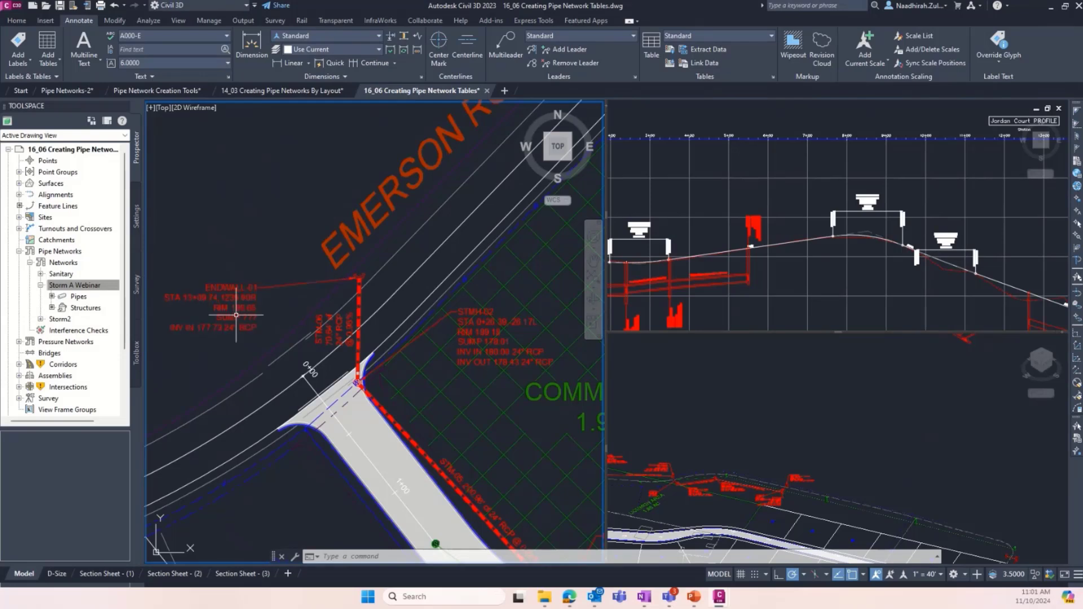
{"action": "scroll", "coordinate": [213, 300], "scroll_direction": "down", "scroll_amount": 3}
- Read the structure table's names, details and incoming and outgoing pipes, starting with the ENDWALL-01 row
{"action": "scroll", "coordinate": [357, 290], "scroll_direction": "up", "scroll_amount": 5}
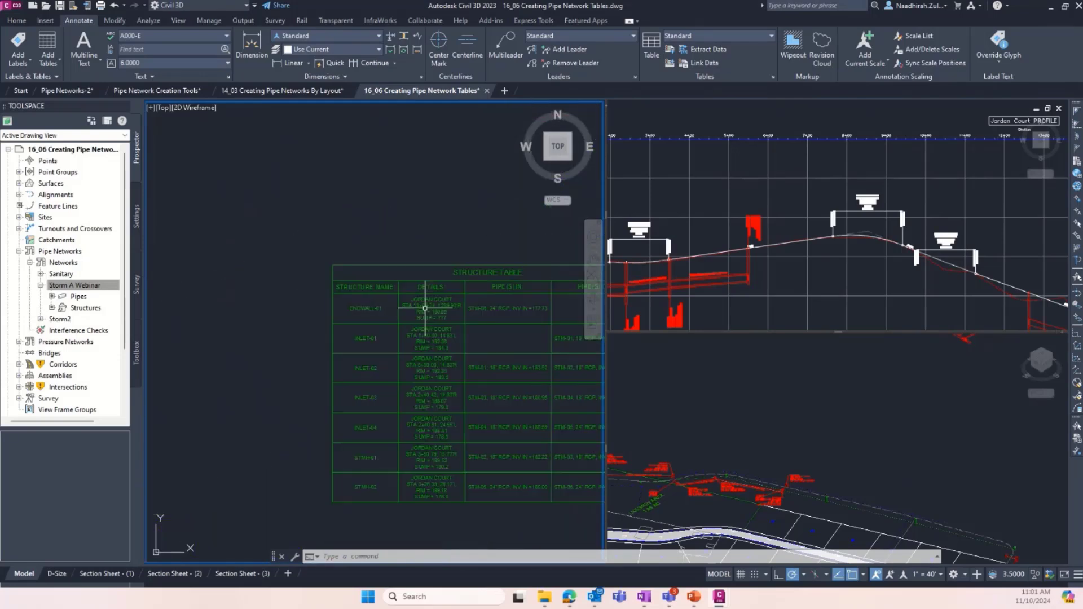
{"action": "scroll", "coordinate": [423, 305], "scroll_direction": "down", "scroll_amount": 3}
{"action": "scroll", "coordinate": [387, 310], "scroll_direction": "up", "scroll_amount": 5}
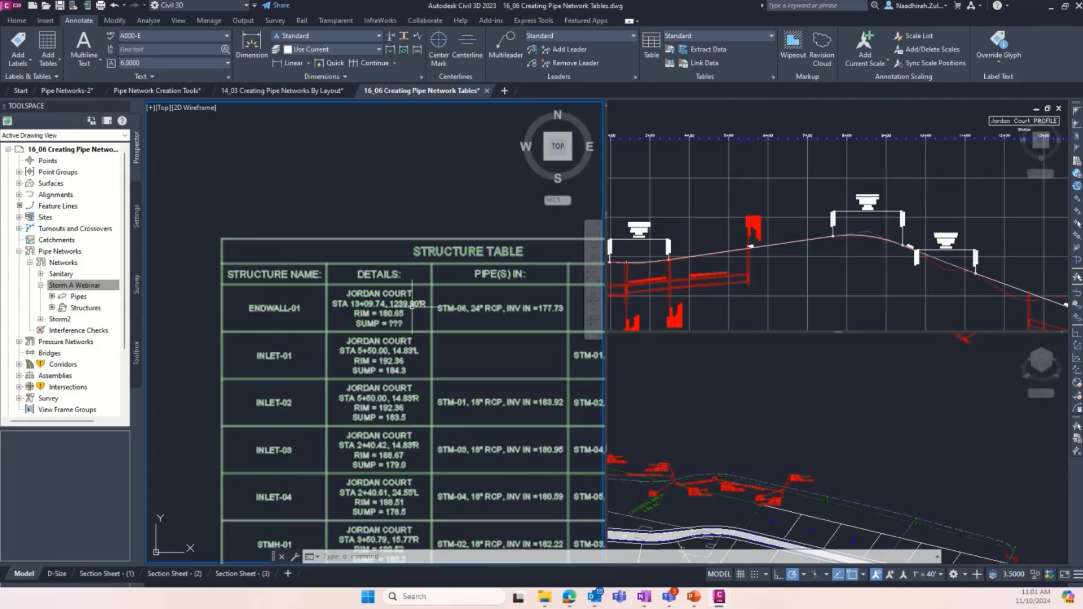
{"action": "middle_click_drag", "start_coordinate": [314, 295], "coordinate": [255, 292]}
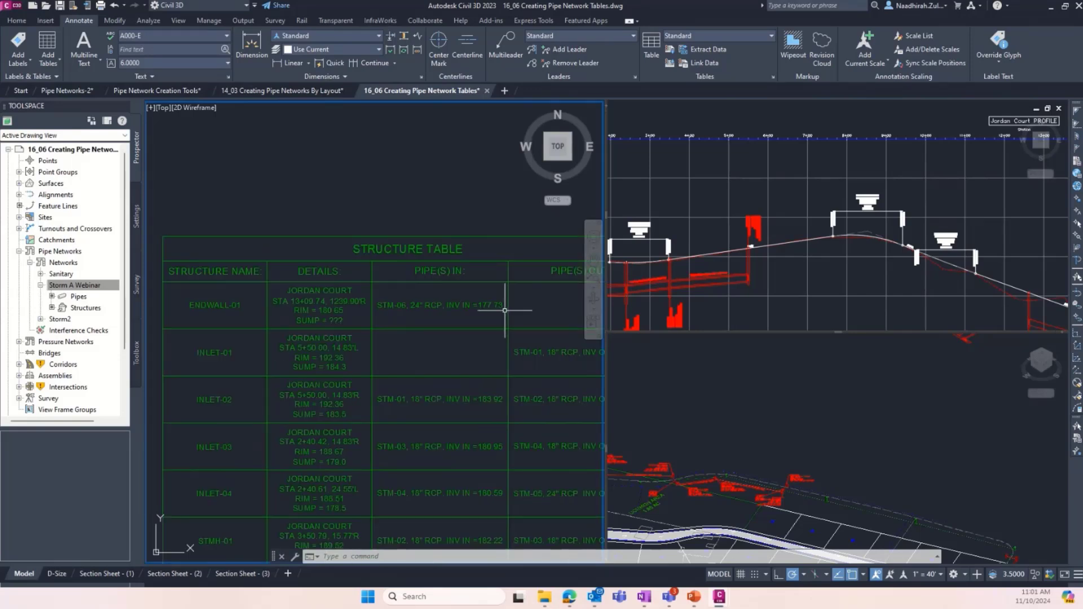
{"action": "scroll", "coordinate": [328, 286], "scroll_direction": "down", "scroll_amount": 2}
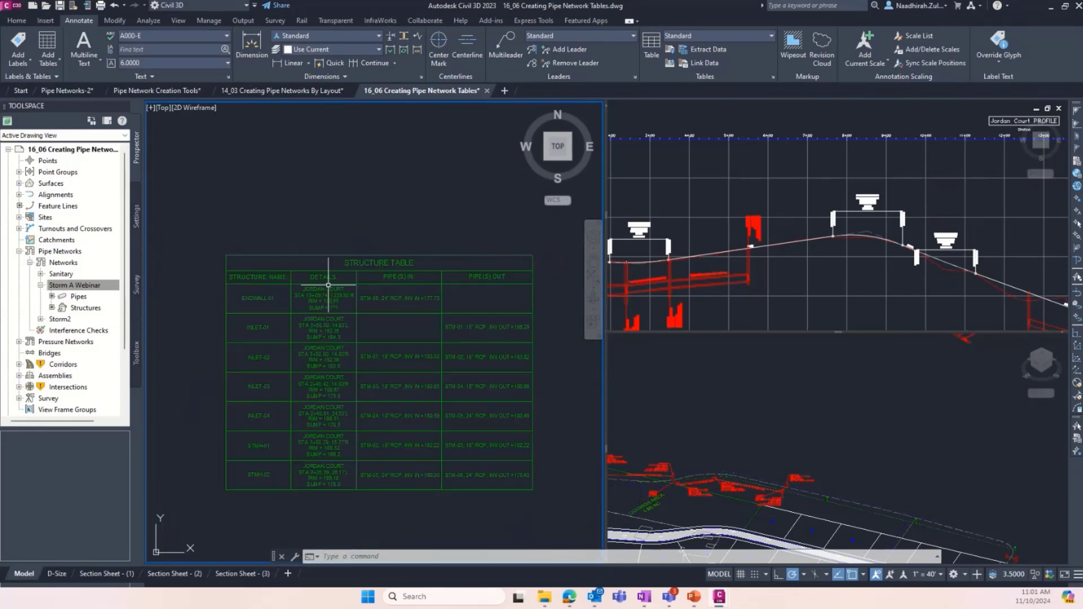
{"action": "scroll", "coordinate": [440, 286], "scroll_direction": "up", "scroll_amount": 2}
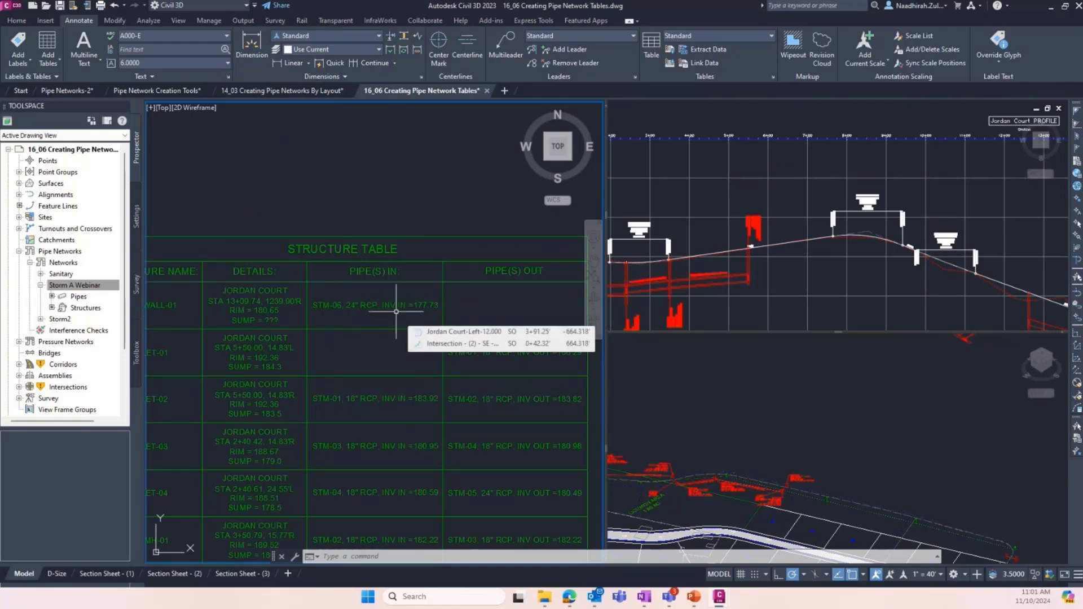
{"action": "scroll", "coordinate": [496, 306], "scroll_direction": "down", "scroll_amount": 3}
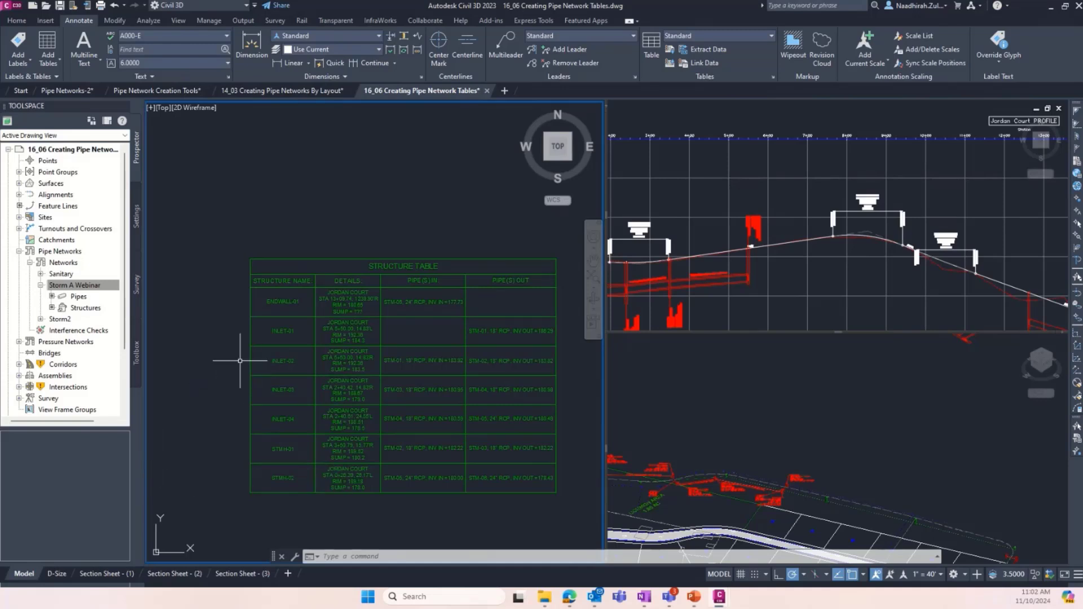
{"action": "scroll", "coordinate": [238, 361], "scroll_direction": "down", "scroll_amount": 6}
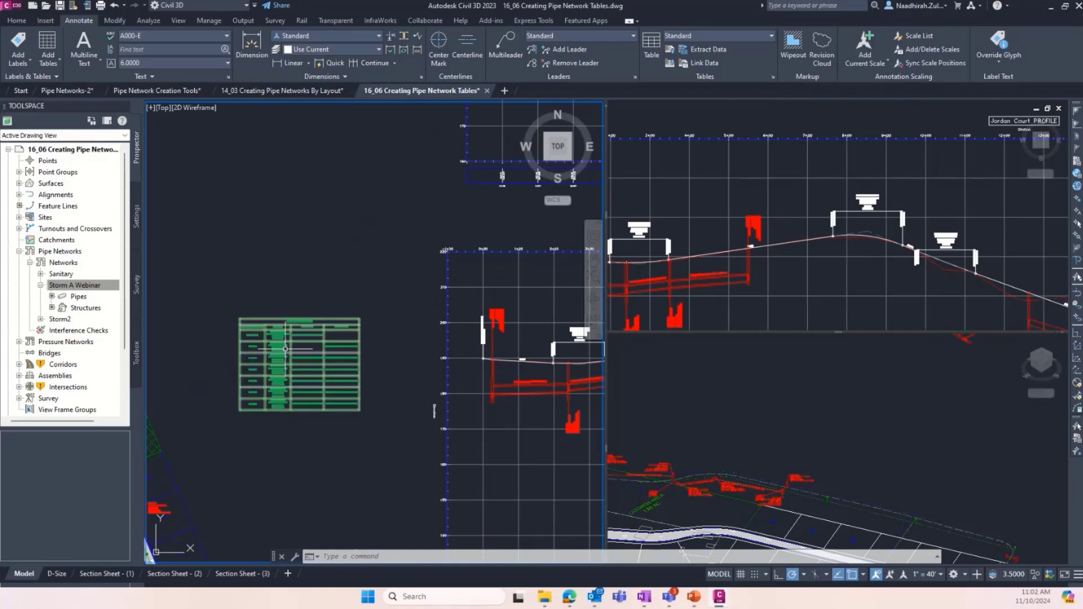
{"action": "scroll", "coordinate": [445, 377], "scroll_direction": "down", "scroll_amount": 2}
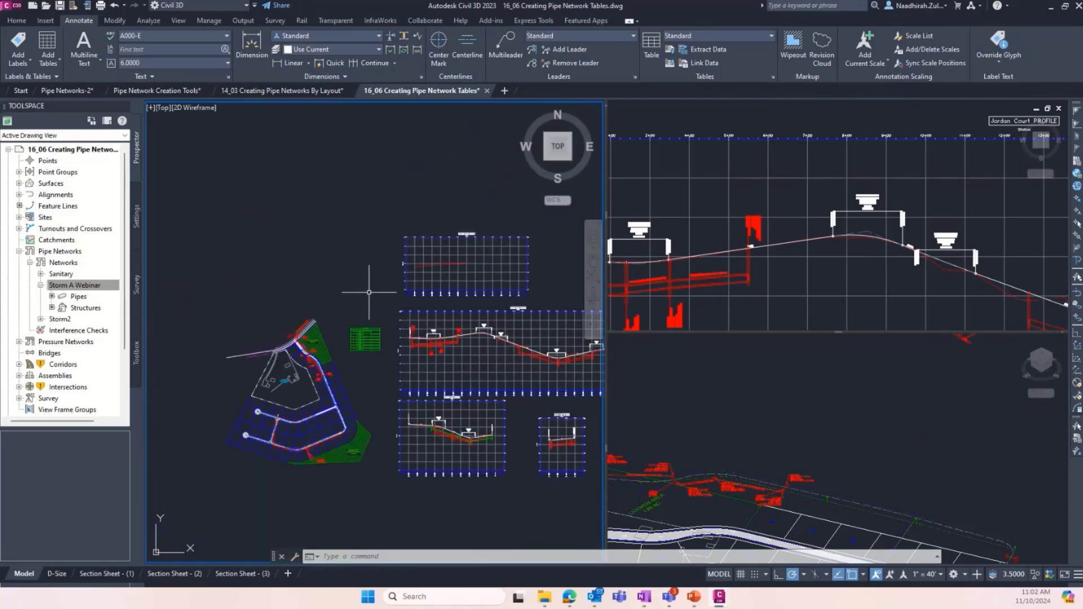
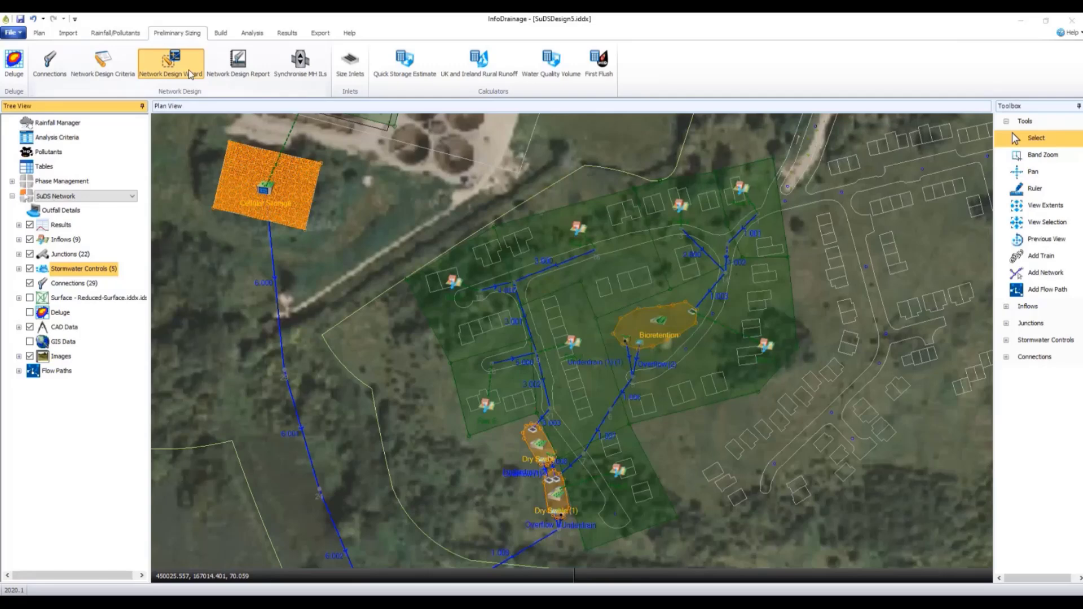
- In InfoDrainage, run the Network Design Wizard on the Mainline - Pipes flow path with the existing flow criteria and design options
{"action": "left_click", "coordinate": [191, 74]}
{"action": "left_click", "coordinate": [423, 226]}
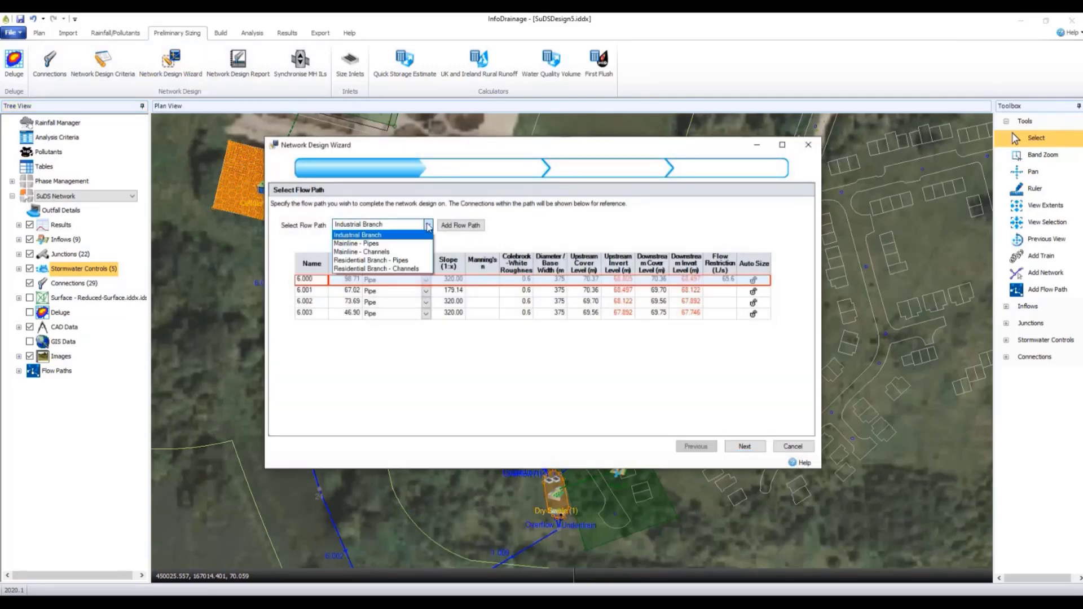
{"action": "left_click", "coordinate": [425, 249]}
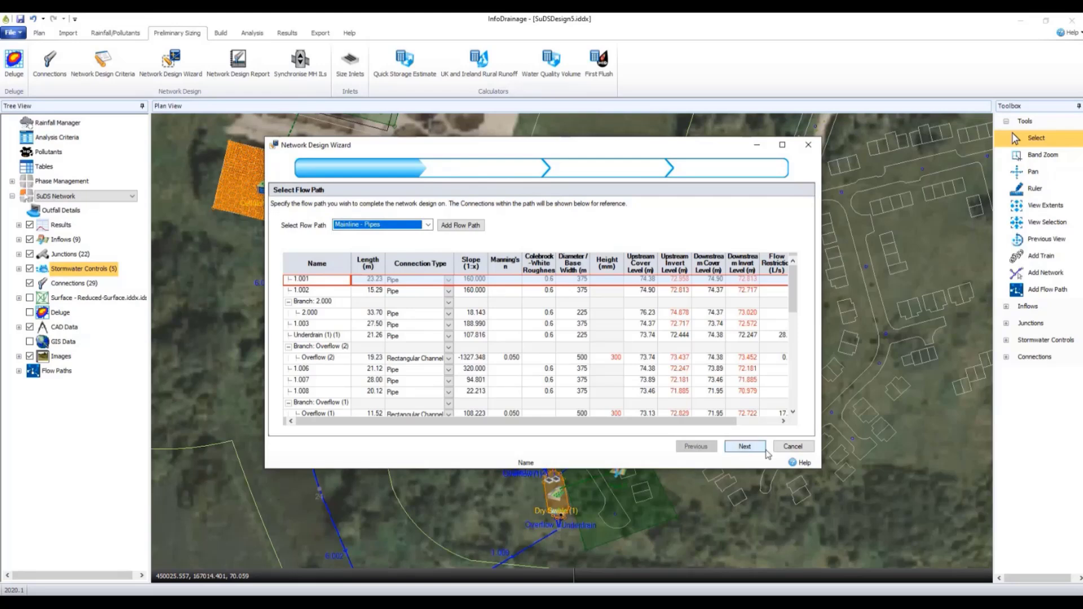
{"action": "left_click", "coordinate": [761, 448]}
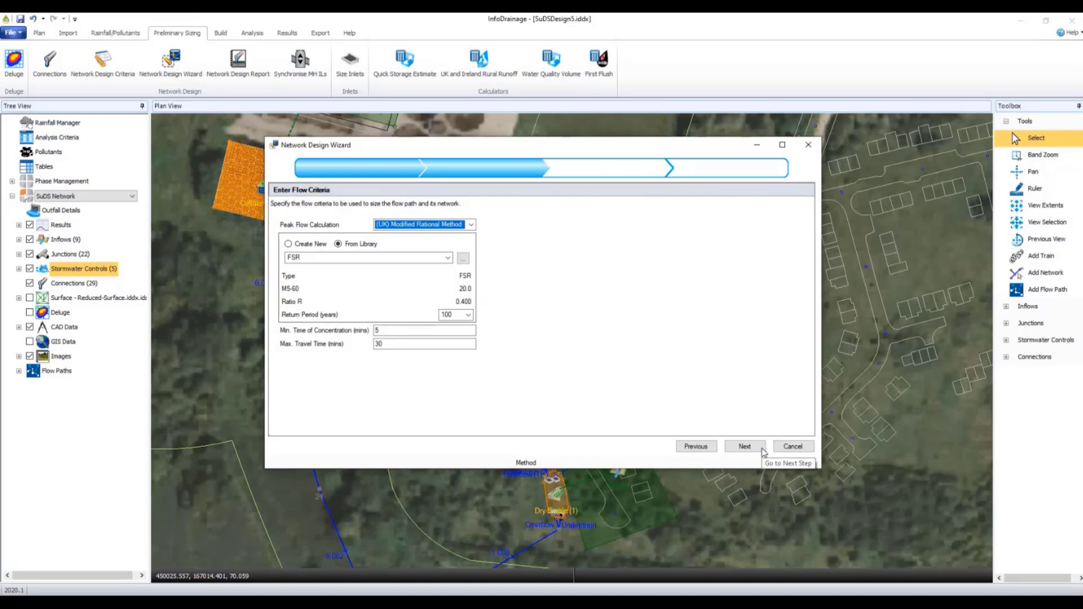
{"action": "left_click", "coordinate": [744, 446]}
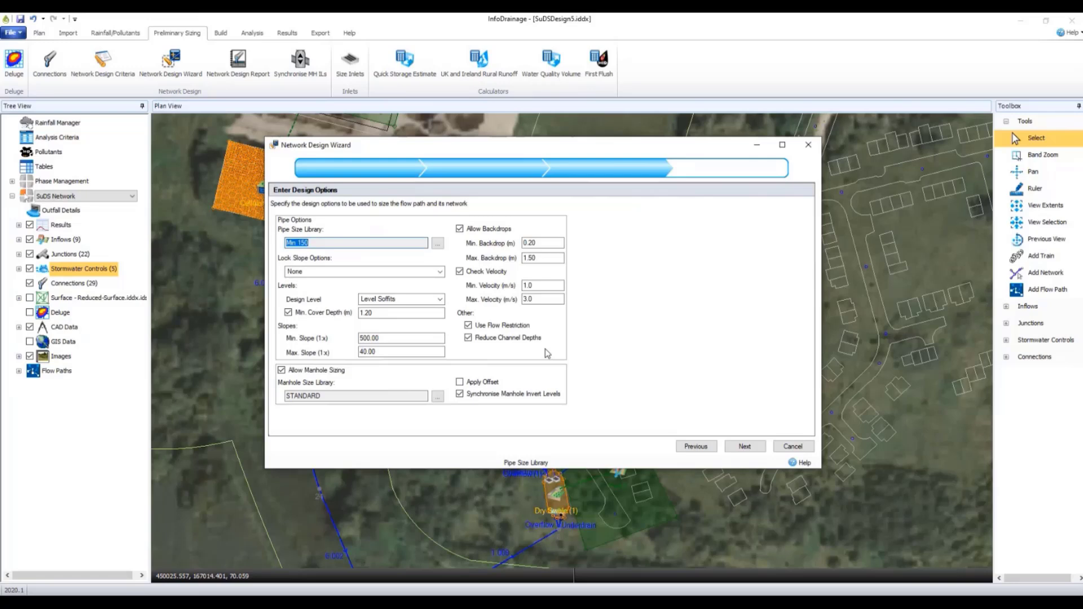
{"action": "left_click", "coordinate": [744, 446]}
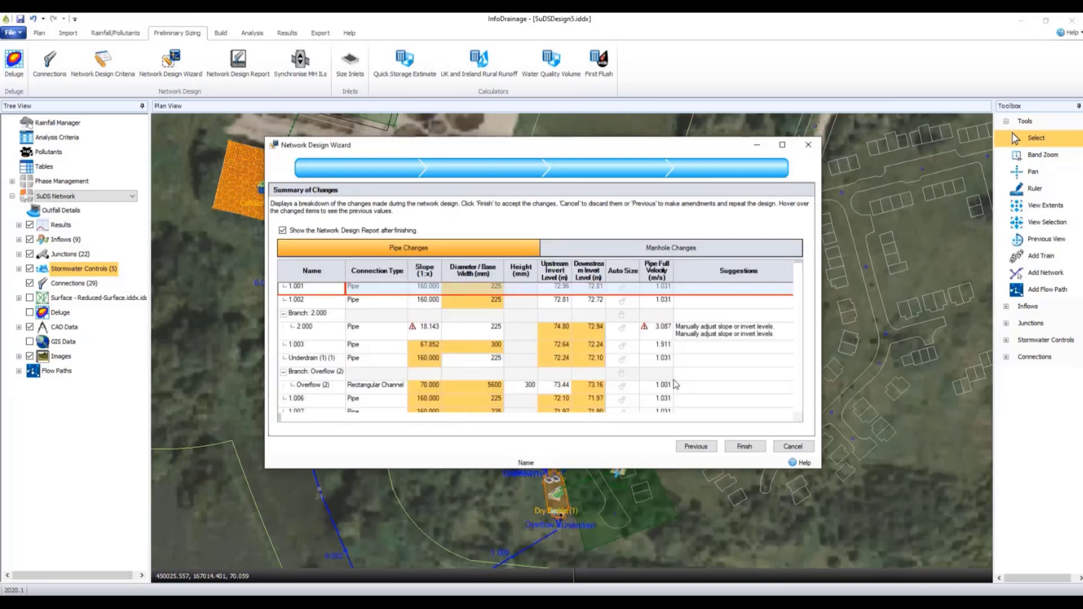
- Review the pipe changes and suggestions in the design summary and accept the network design
{"action": "scroll", "coordinate": [675, 384], "scroll_direction": "down", "scroll_amount": 5}
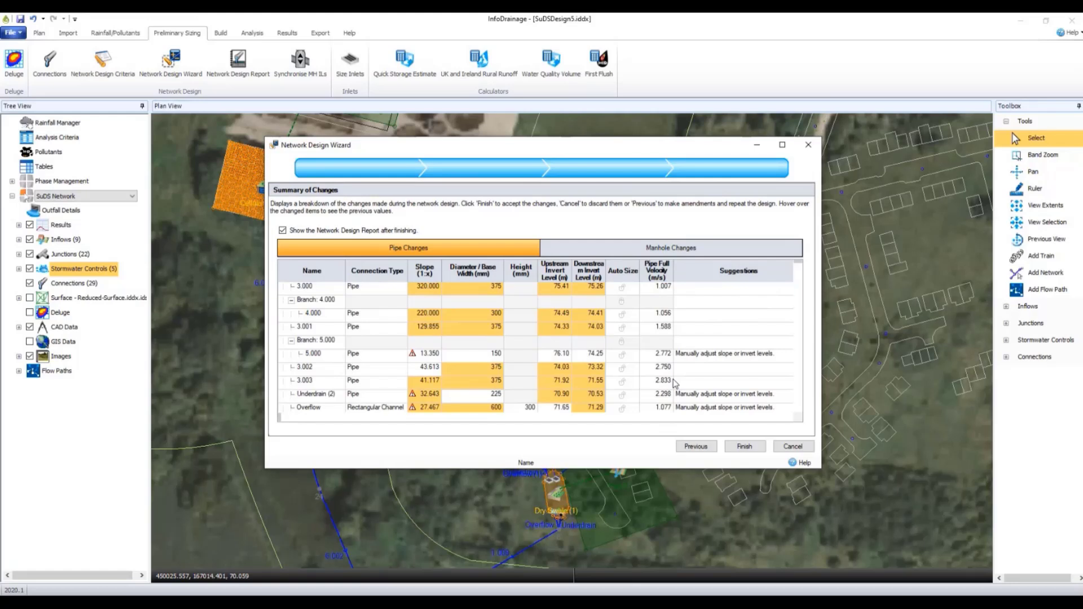
{"action": "scroll", "coordinate": [676, 384], "scroll_direction": "up", "scroll_amount": 5}
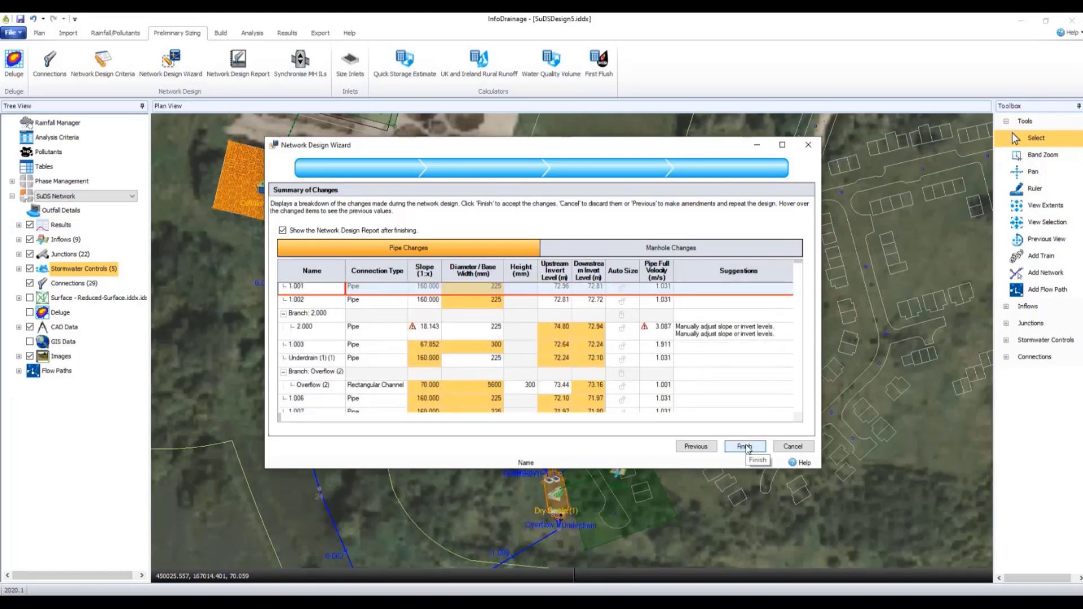
{"action": "left_click", "coordinate": [744, 447]}
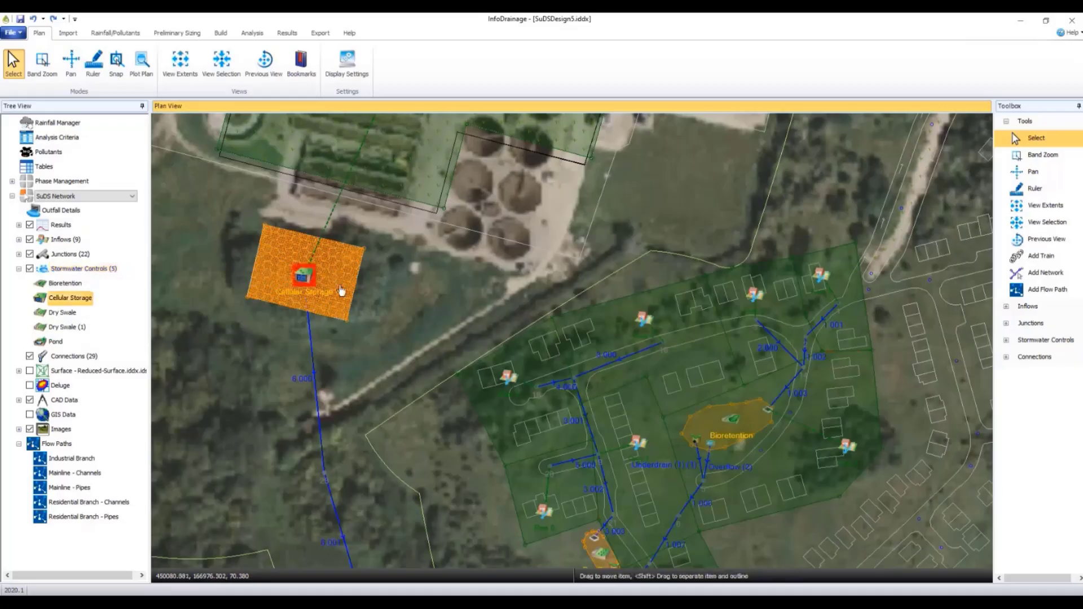
- Open the Cellular Storage's Sizing Calculator and start a Quick Storage Estimate as its sizing method
{"action": "double_click", "coordinate": [341, 291]}
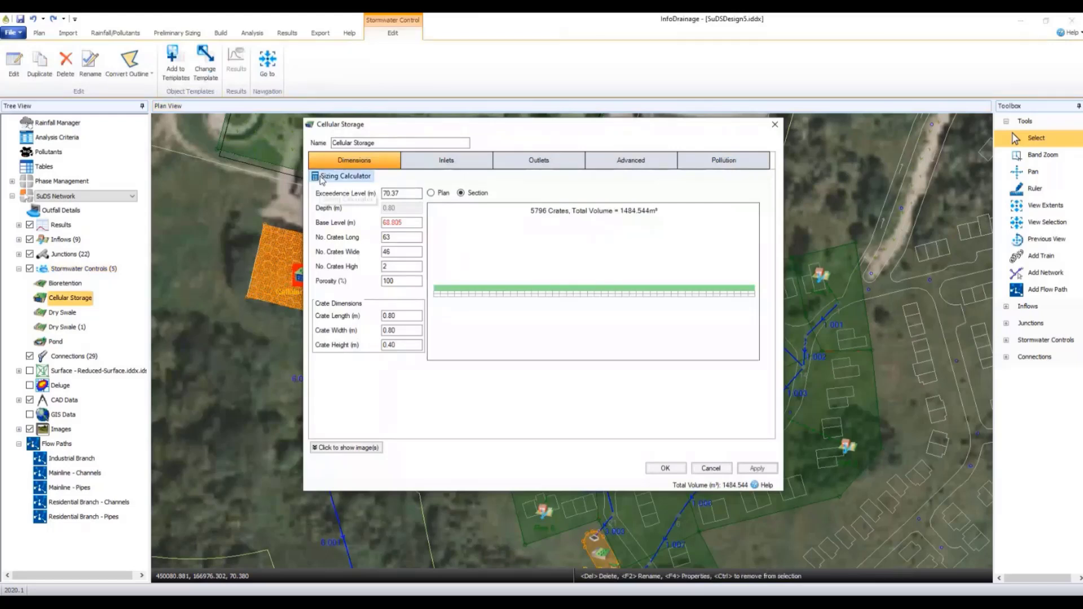
{"action": "left_click", "coordinate": [345, 176]}
{"action": "left_click", "coordinate": [564, 273]}
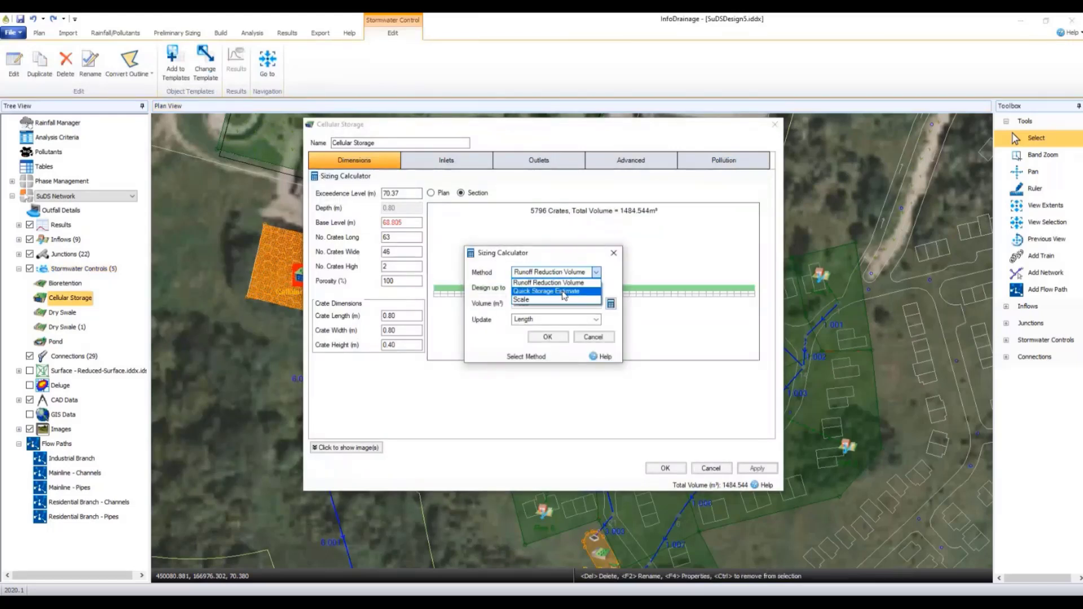
{"action": "left_click", "coordinate": [546, 291]}
{"action": "left_click", "coordinate": [610, 305]}
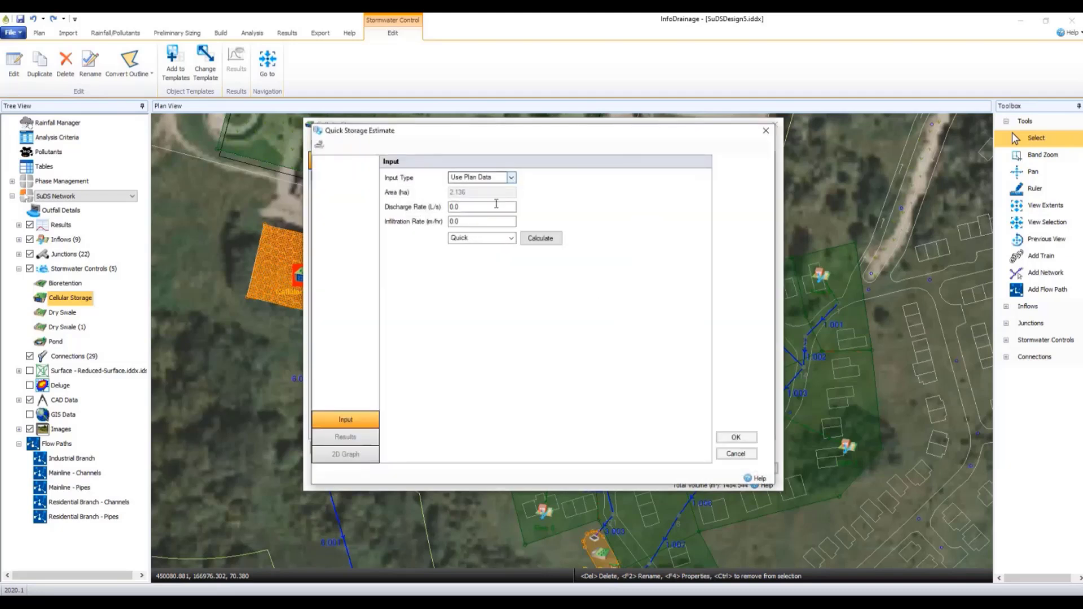
- Calculate the quick storage estimate with a discharge rate of 10 L/s and an infiltration rate of 0.1 m/hr
{"action": "left_click", "coordinate": [481, 208]}
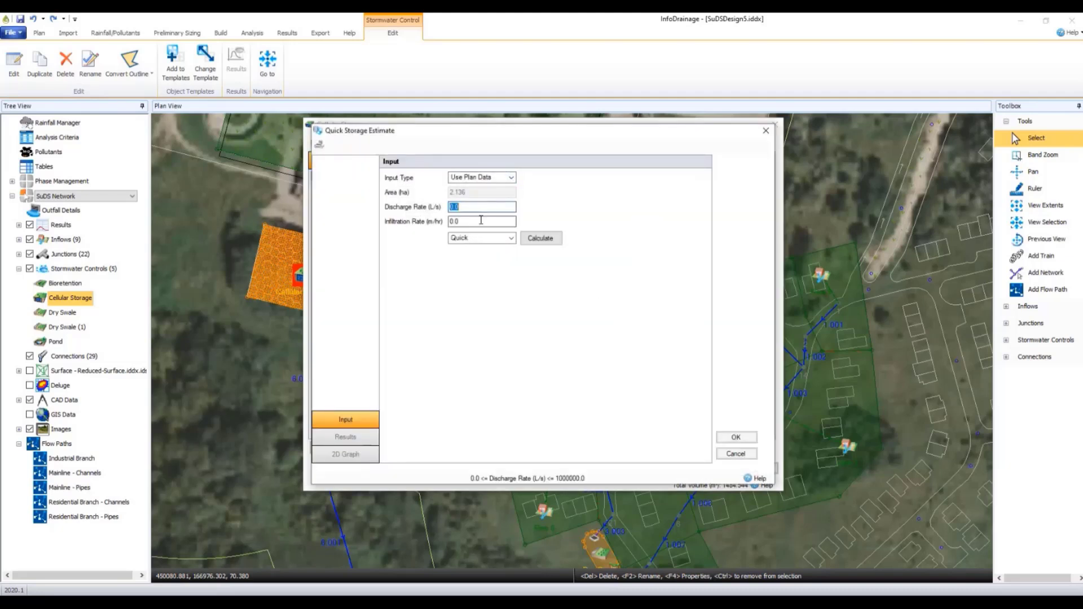
{"action": "type", "text": "10"}
{"action": "left_click", "coordinate": [478, 222]}
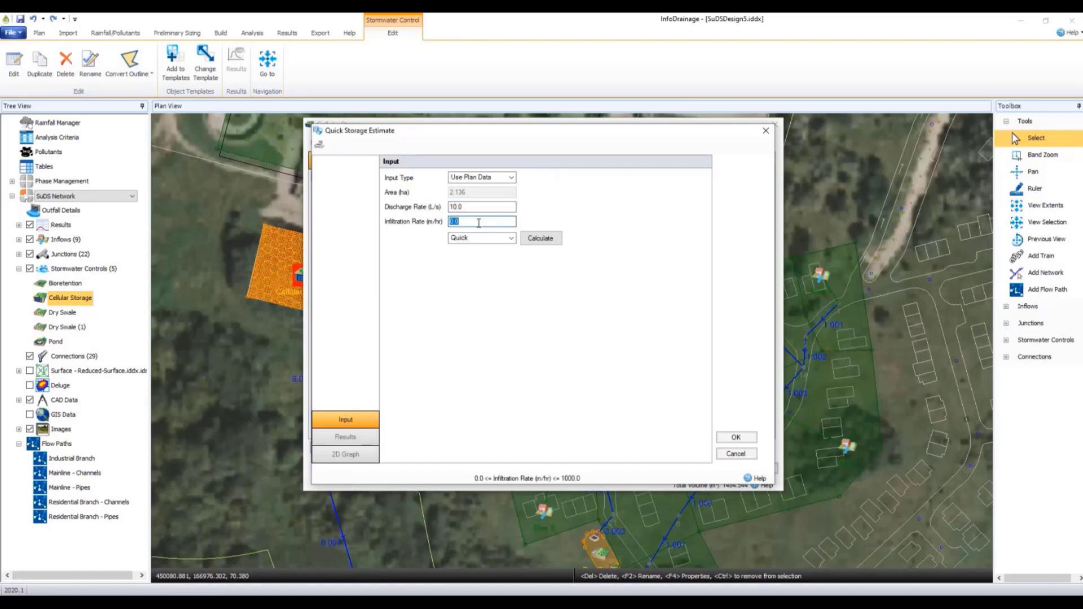
{"action": "left_click", "coordinate": [478, 222]}
{"action": "key", "text": "BackSpace"}
{"action": "type", "text": "1"}
{"action": "left_click", "coordinate": [549, 240]}
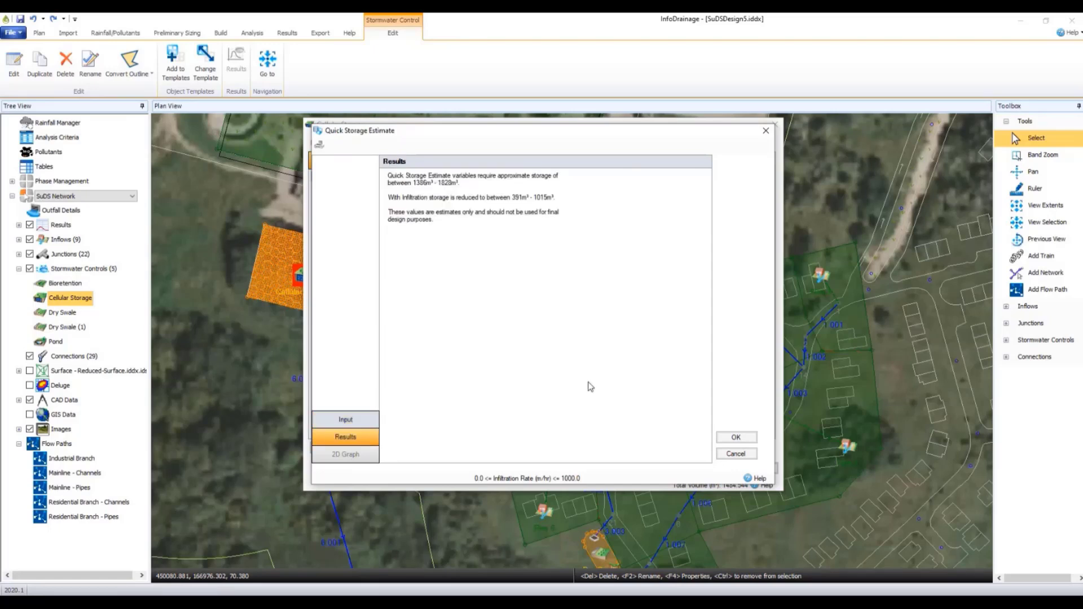
- Resize the Cellular Storage to the estimated volume by updating its length, and accept its new dimensions
{"action": "left_click", "coordinate": [735, 438]}
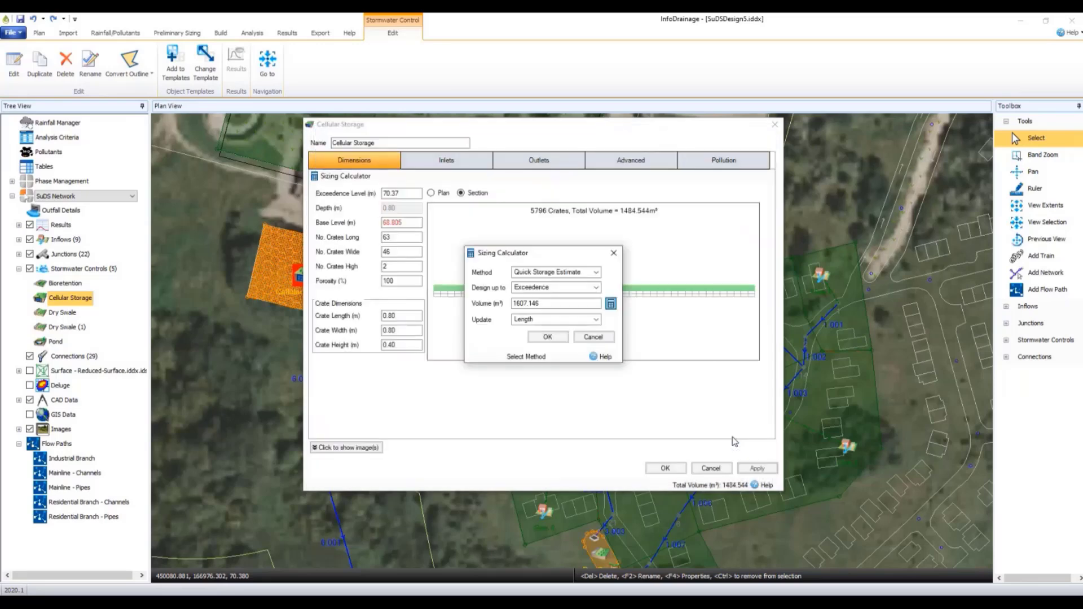
{"action": "left_click", "coordinate": [547, 337]}
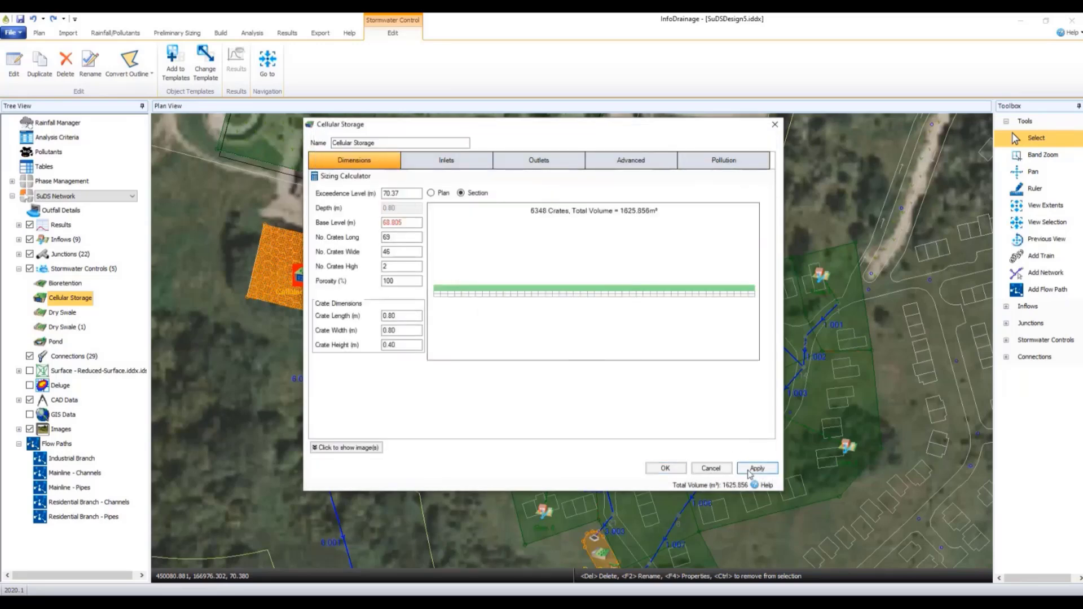
{"action": "left_click", "coordinate": [664, 468]}
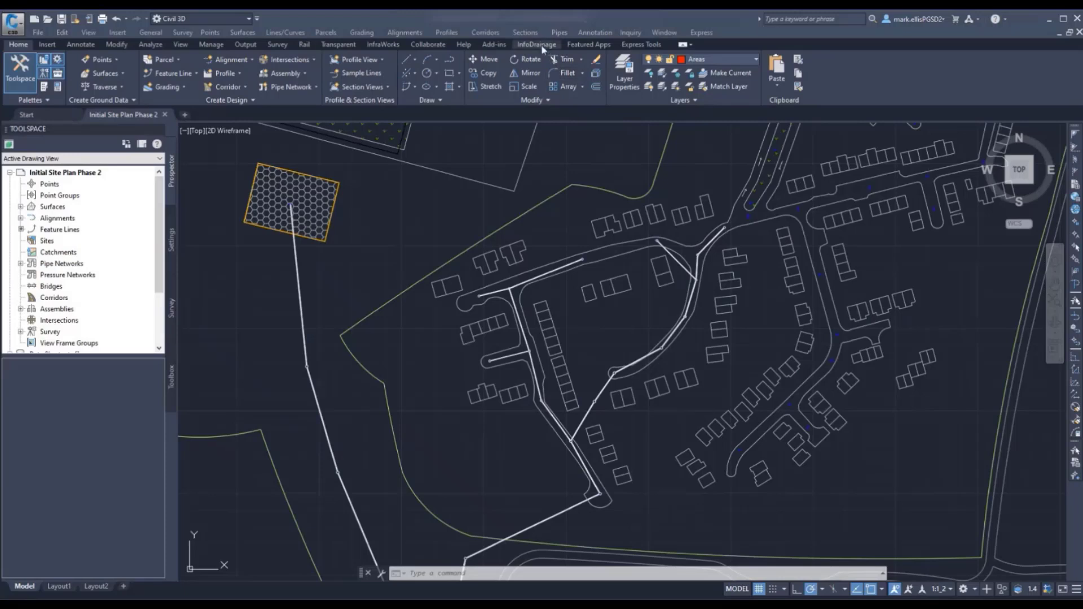
- Switch to Civil 3D and start importing new site design.iddx from InfoDrainage, continuing to the parts mapping
{"action": "left_click", "coordinate": [536, 44]}
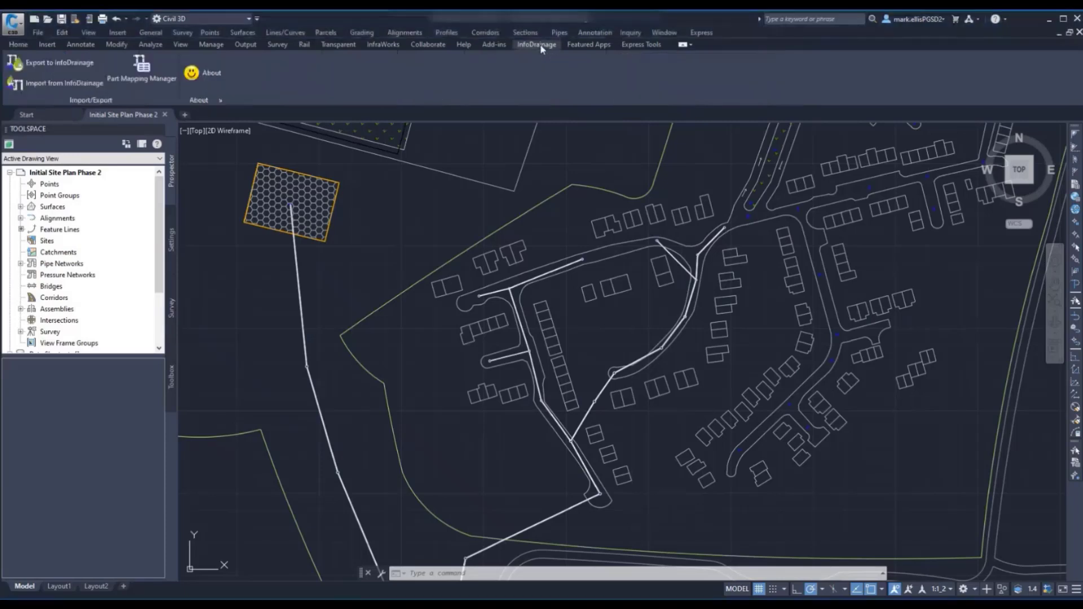
{"action": "left_click", "coordinate": [62, 84]}
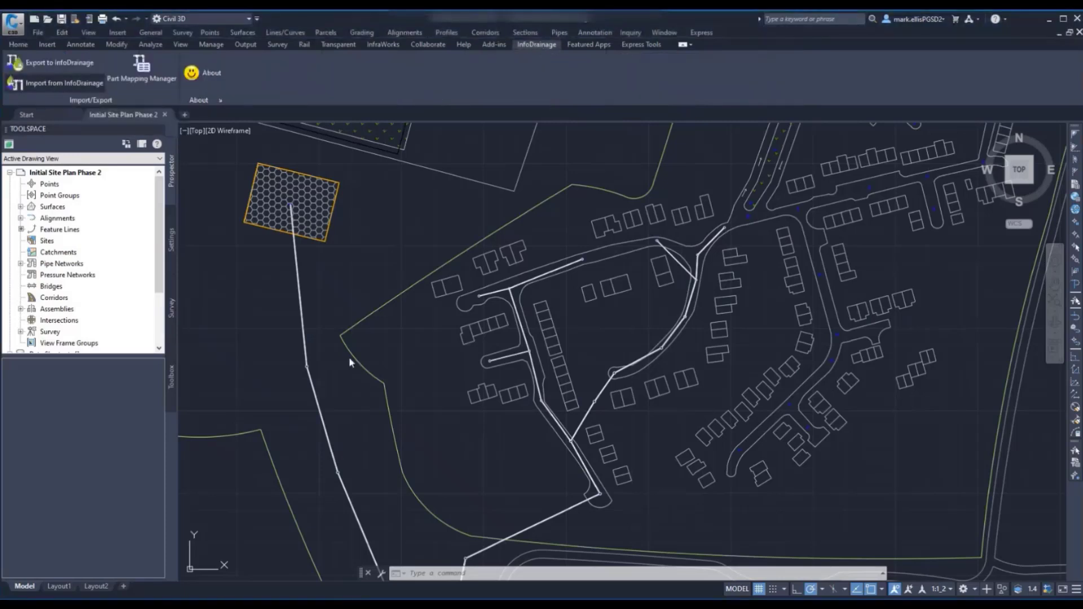
{"action": "left_click", "coordinate": [731, 274]}
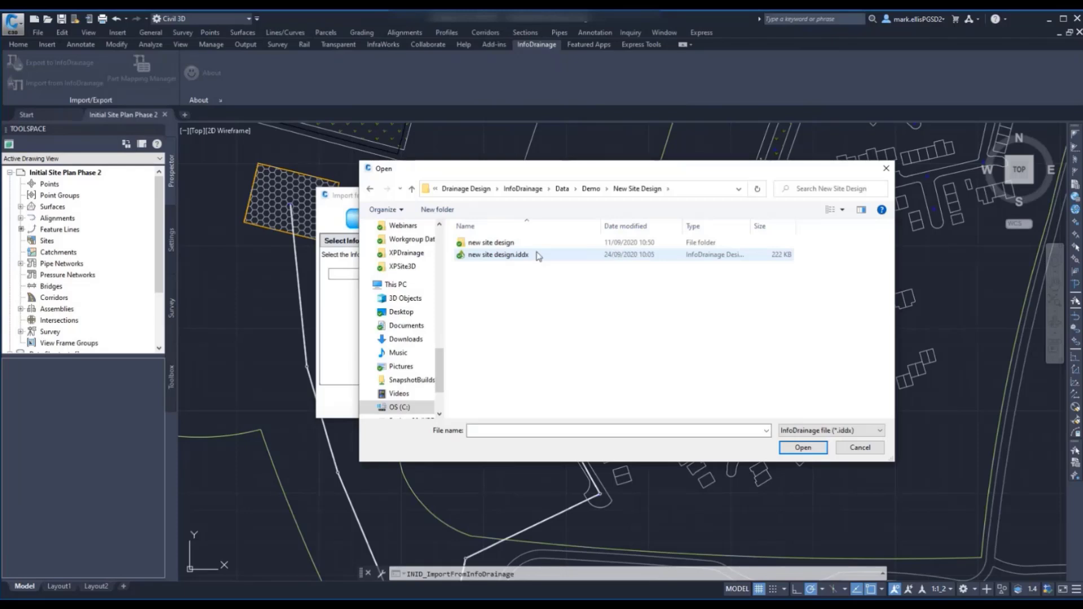
{"action": "left_click", "coordinate": [513, 254]}
{"action": "left_click", "coordinate": [803, 447]}
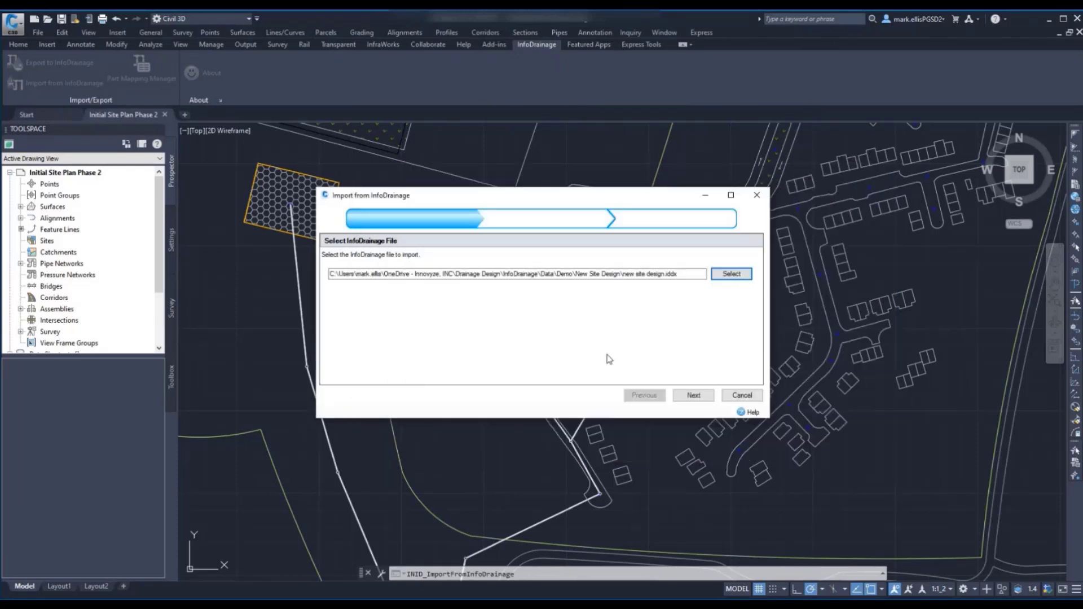
{"action": "left_click", "coordinate": [693, 395]}
{"action": "left_click", "coordinate": [697, 396]}
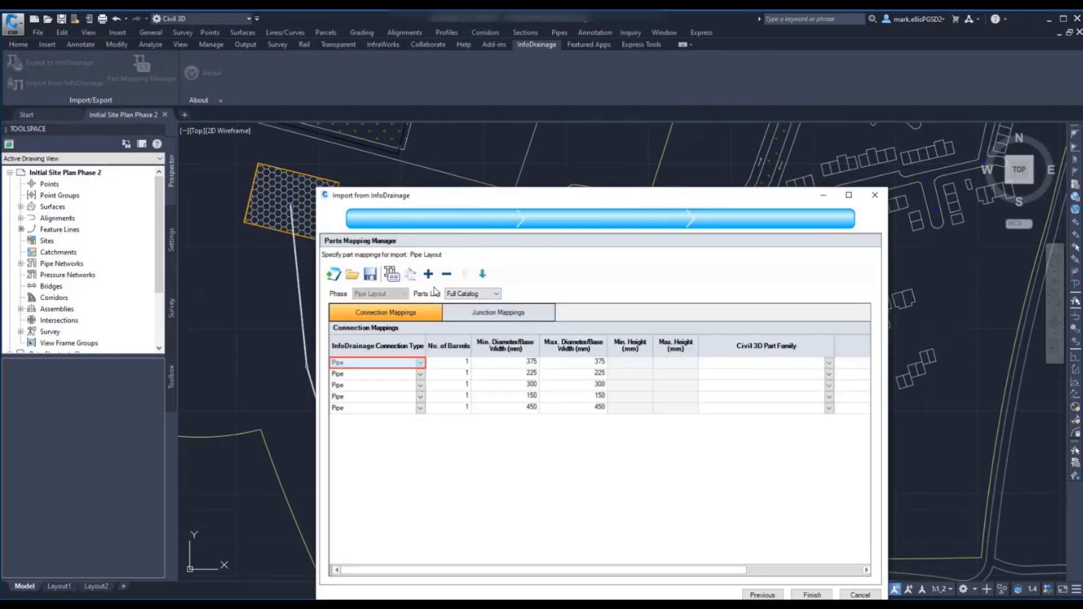
- Load the mappings file full parts map ID to C3D.idcpx without saving the current mappings, and finish the import
{"action": "left_click", "coordinate": [352, 274]}
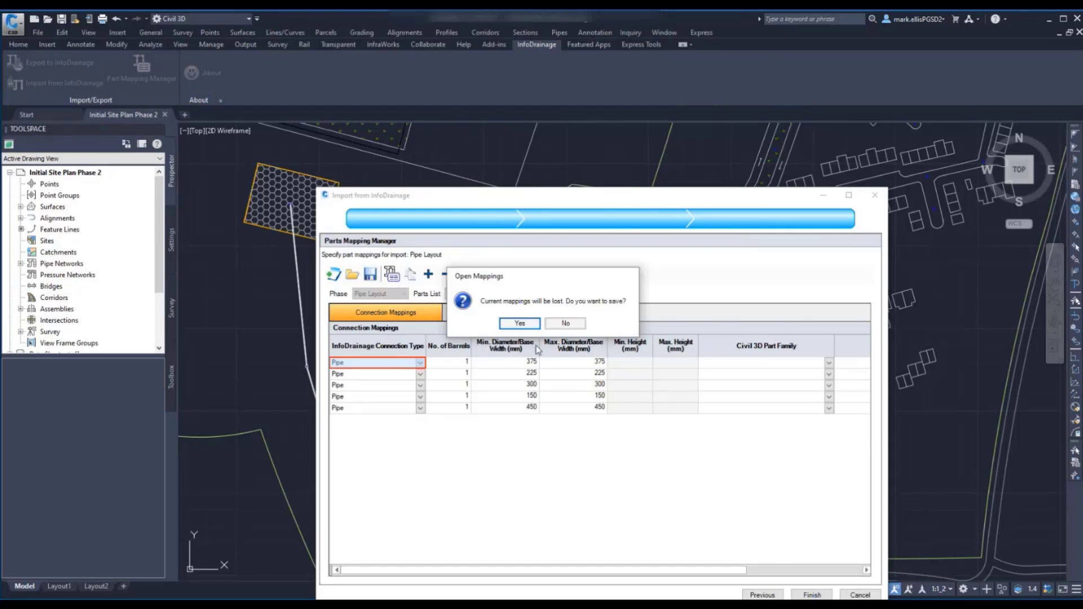
{"action": "left_click", "coordinate": [559, 326]}
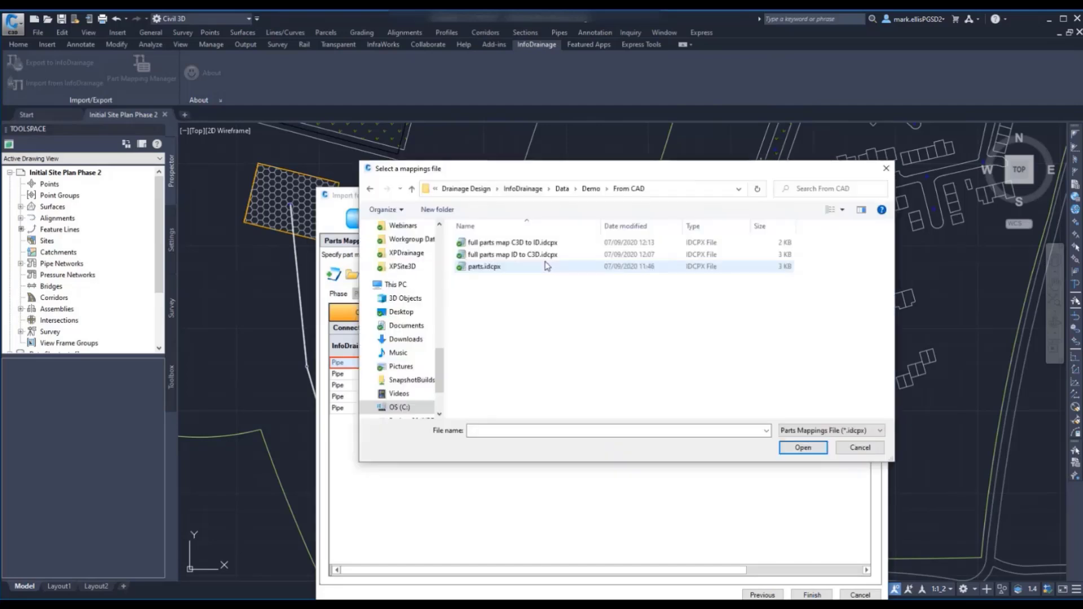
{"action": "left_click", "coordinate": [545, 258]}
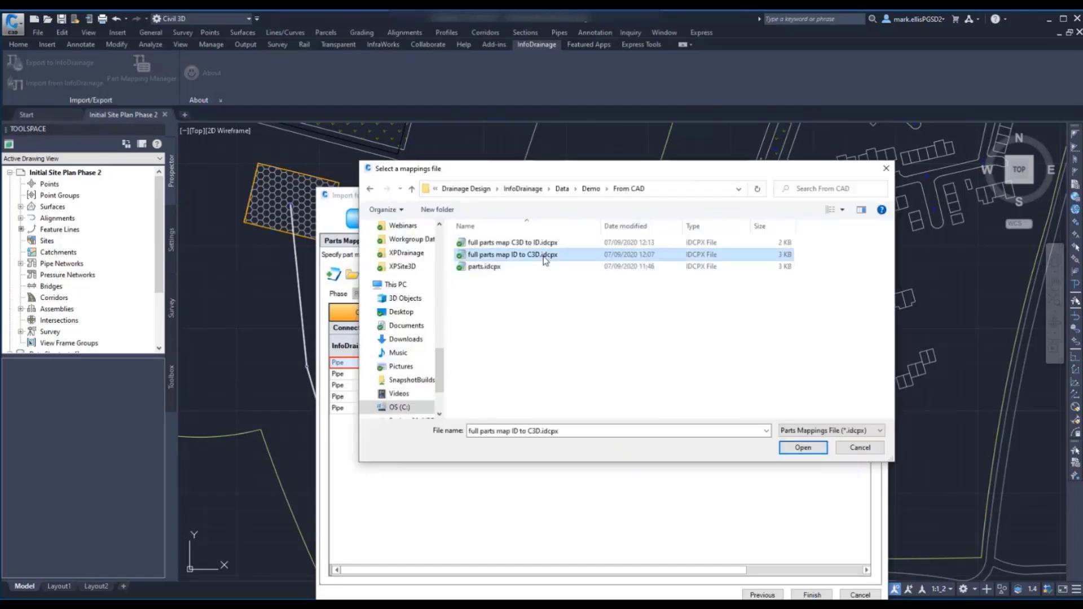
{"action": "left_click", "coordinate": [792, 448]}
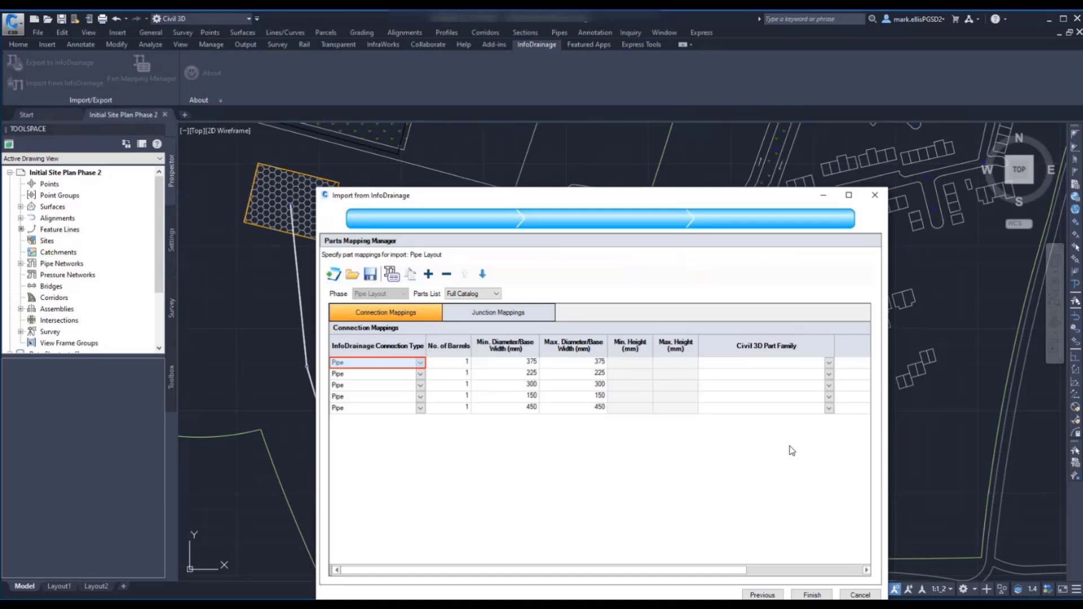
{"action": "left_click", "coordinate": [811, 595]}
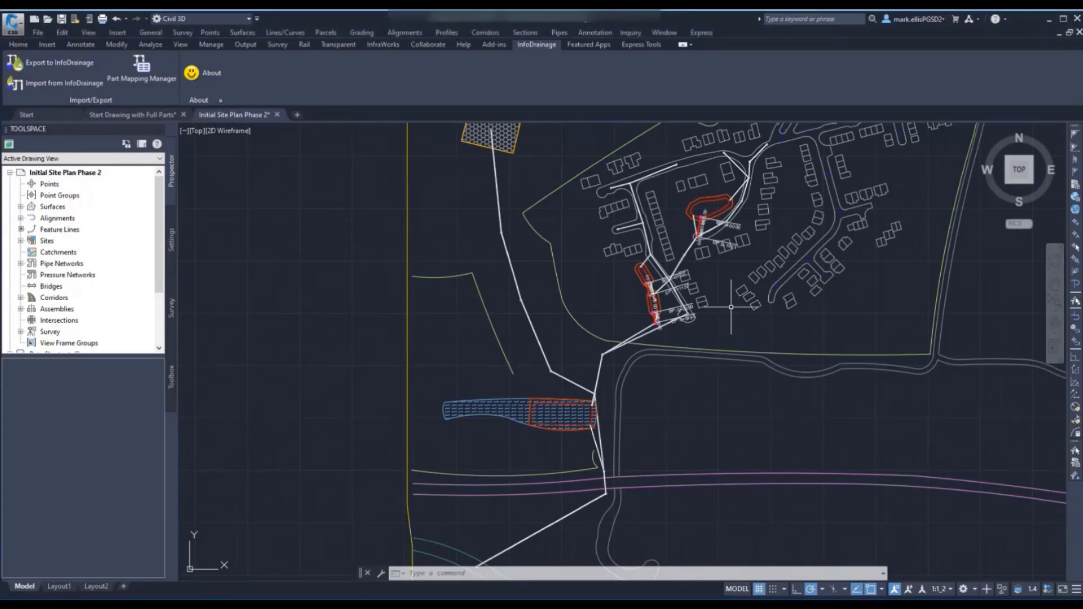
- Examine the imported pipes and stormwater controls in plan, and inspect the network in Start Drawing with Full Parts with 3D Orbit
{"action": "scroll", "coordinate": [731, 307], "scroll_direction": "up", "scroll_amount": 6}
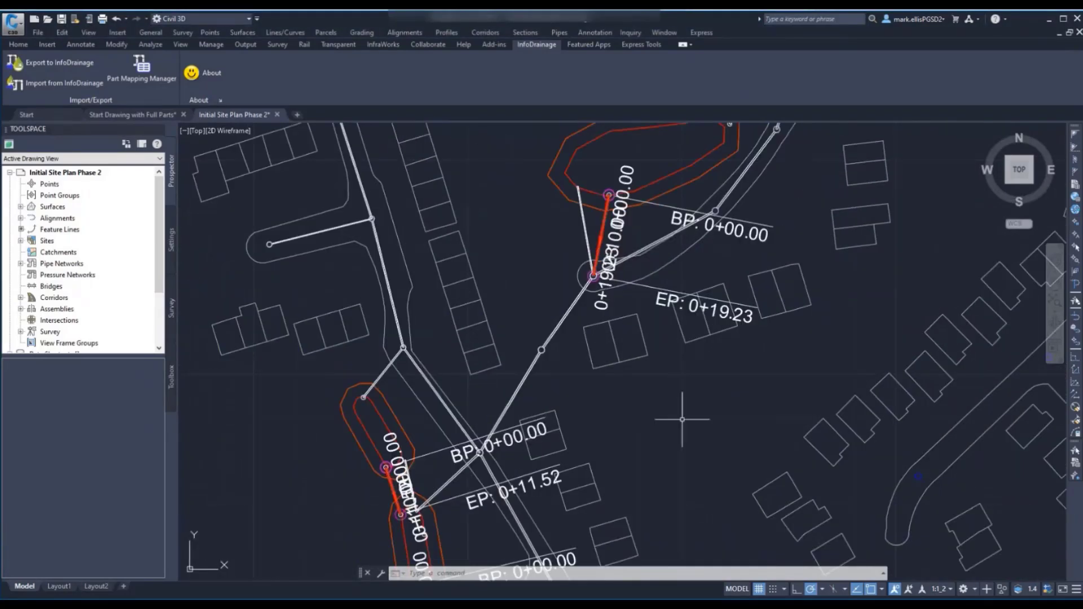
{"action": "middle_click_drag", "start_coordinate": [681, 419], "coordinate": [657, 370]}
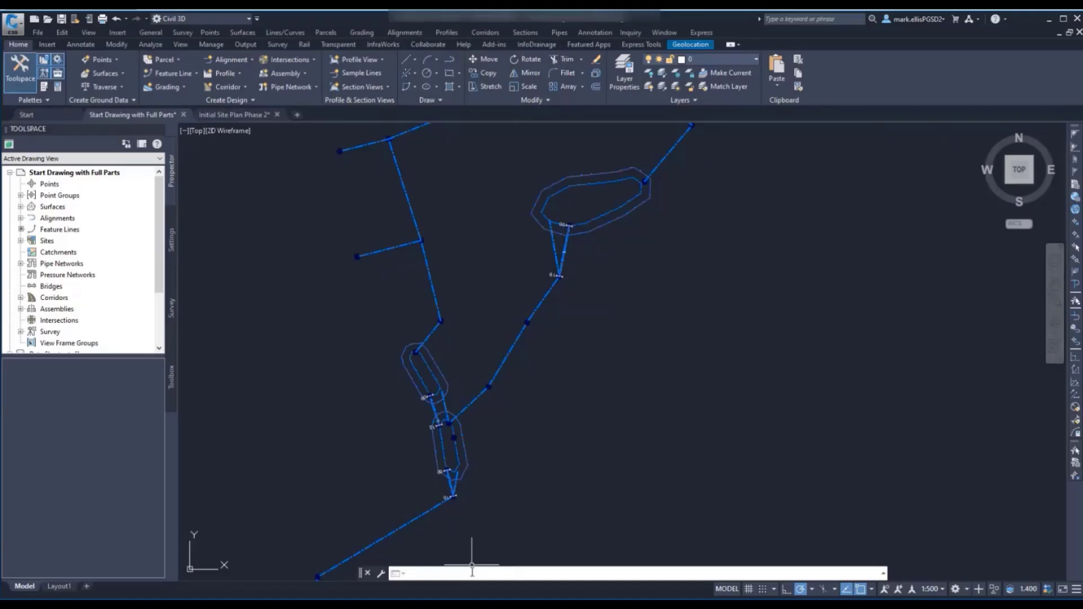
{"action": "type", "text": "3Do"}
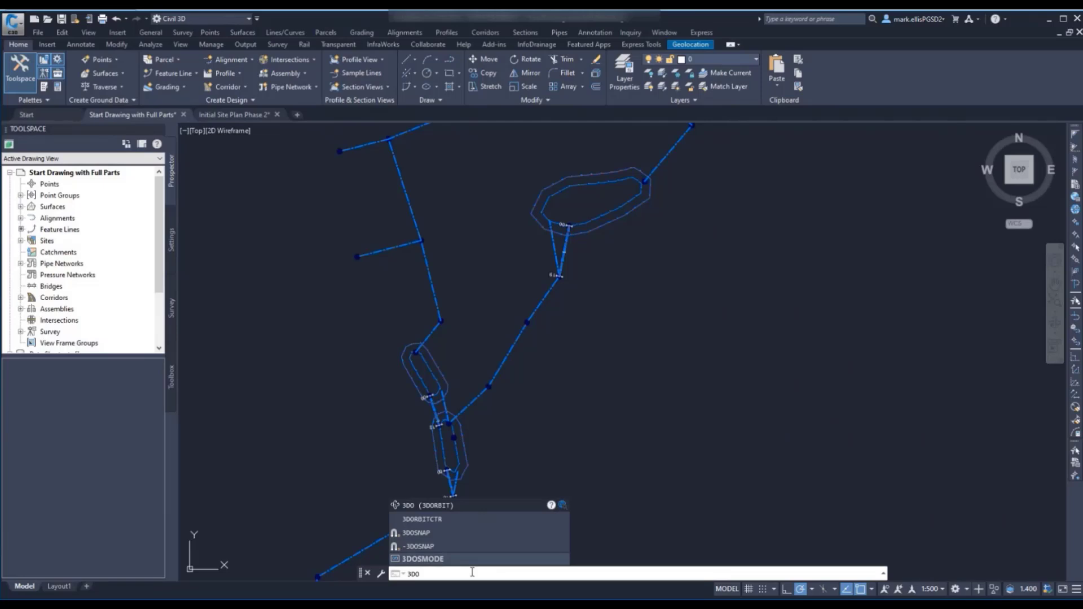
{"action": "left_click", "coordinate": [444, 508]}
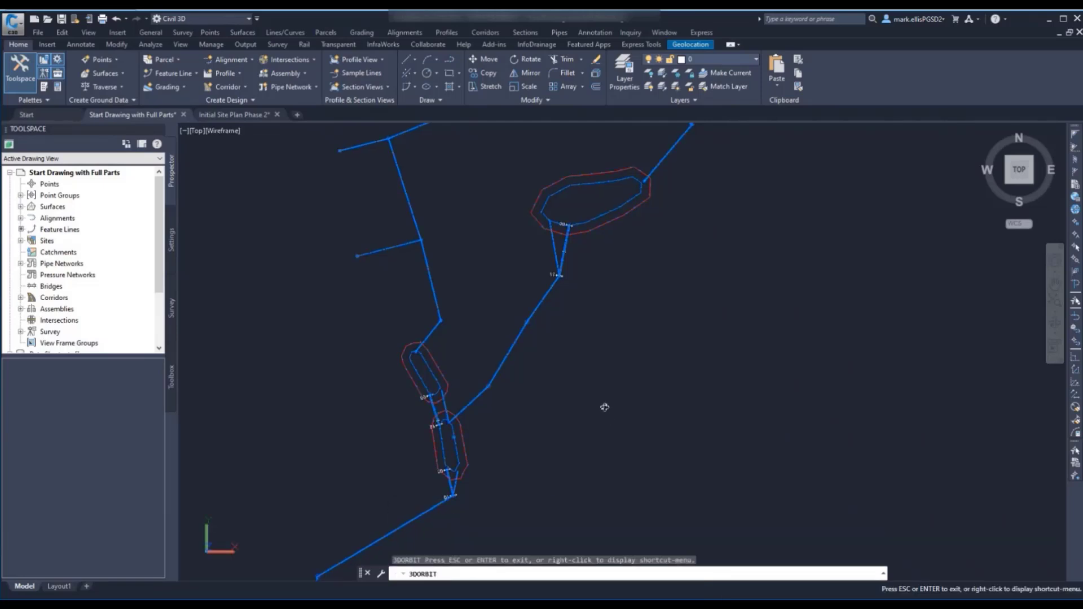
{"action": "left_click_drag", "start_coordinate": [604, 408], "coordinate": [566, 221]}
{"action": "scroll", "coordinate": [564, 252], "scroll_direction": "up", "scroll_amount": 5}
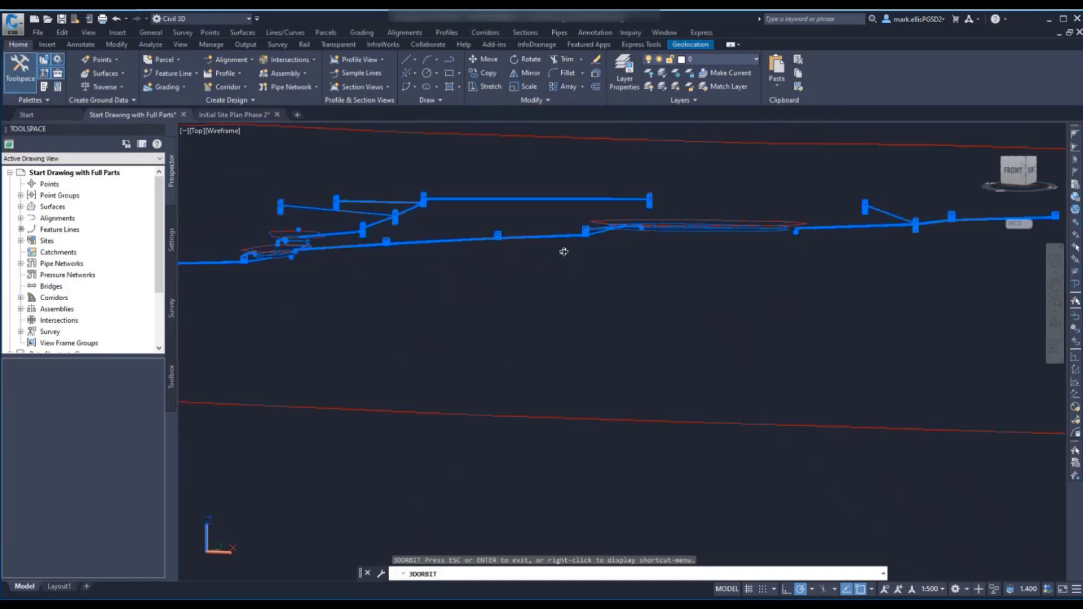
{"action": "left_click_drag", "start_coordinate": [493, 283], "coordinate": [515, 373]}
{"action": "scroll", "coordinate": [516, 372], "scroll_direction": "down", "scroll_amount": 3}
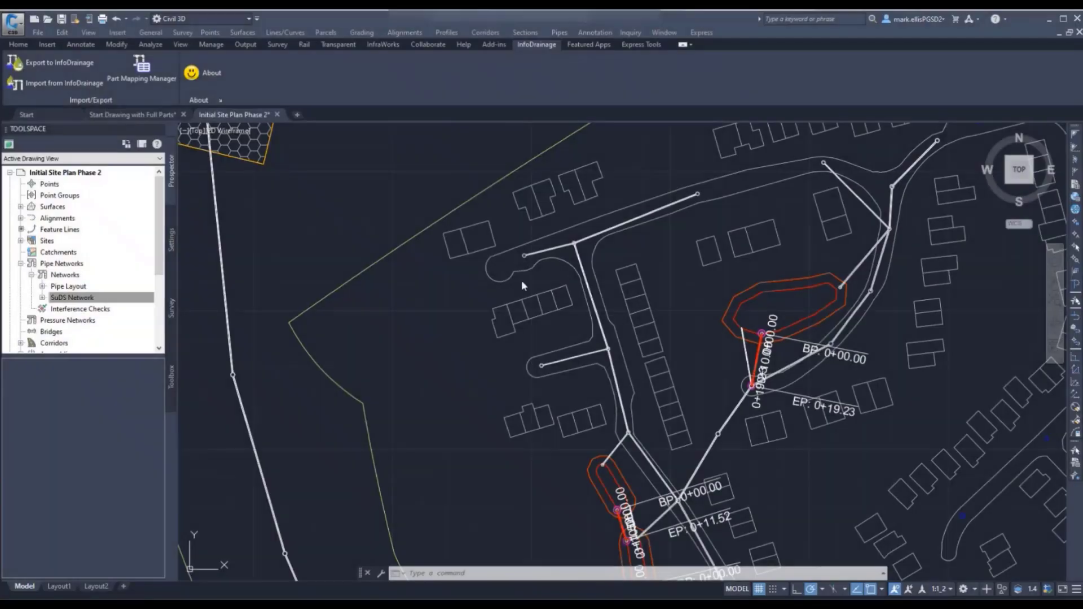
- Move the SuDS Network's end structure on the northwestern branch into the centre of the cul-de-sac turning circle
{"action": "scroll", "coordinate": [521, 279], "scroll_direction": "up", "scroll_amount": 5}
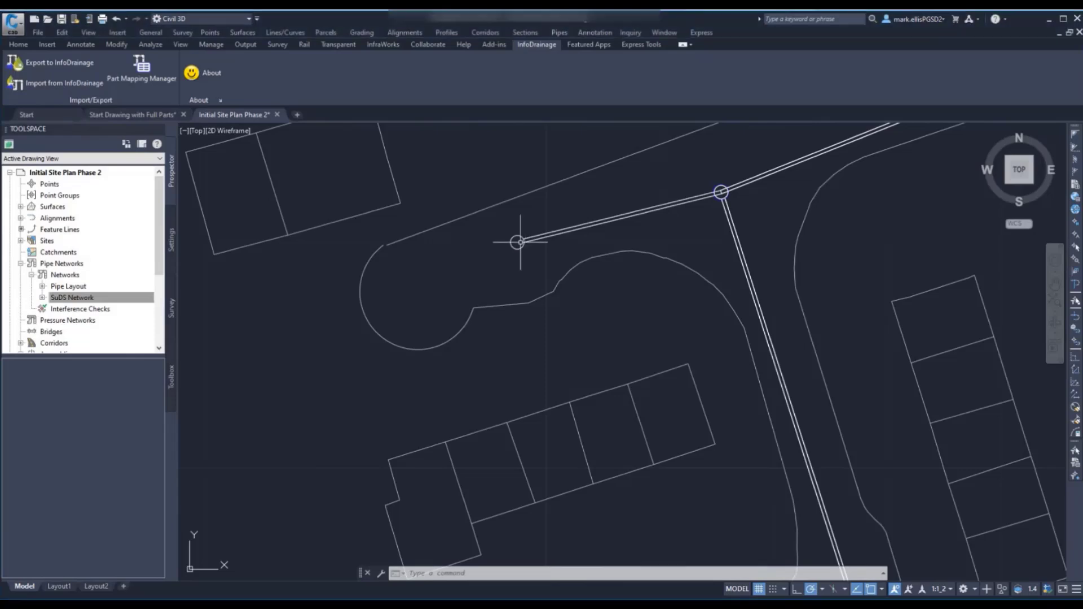
{"action": "left_click", "coordinate": [517, 243]}
{"action": "left_click", "coordinate": [517, 242]}
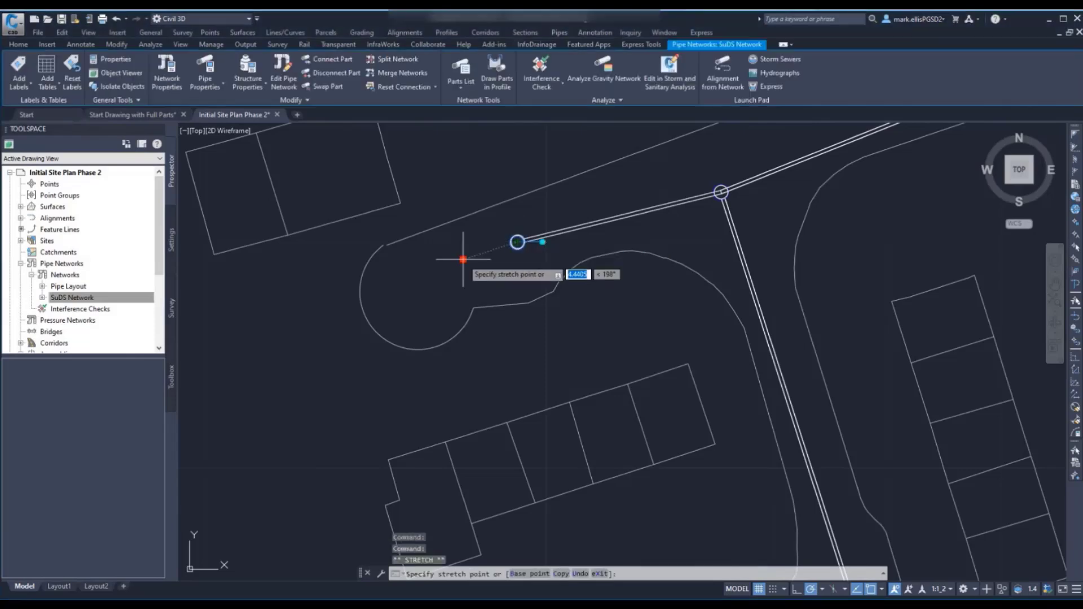
{"action": "left_click", "coordinate": [391, 299]}
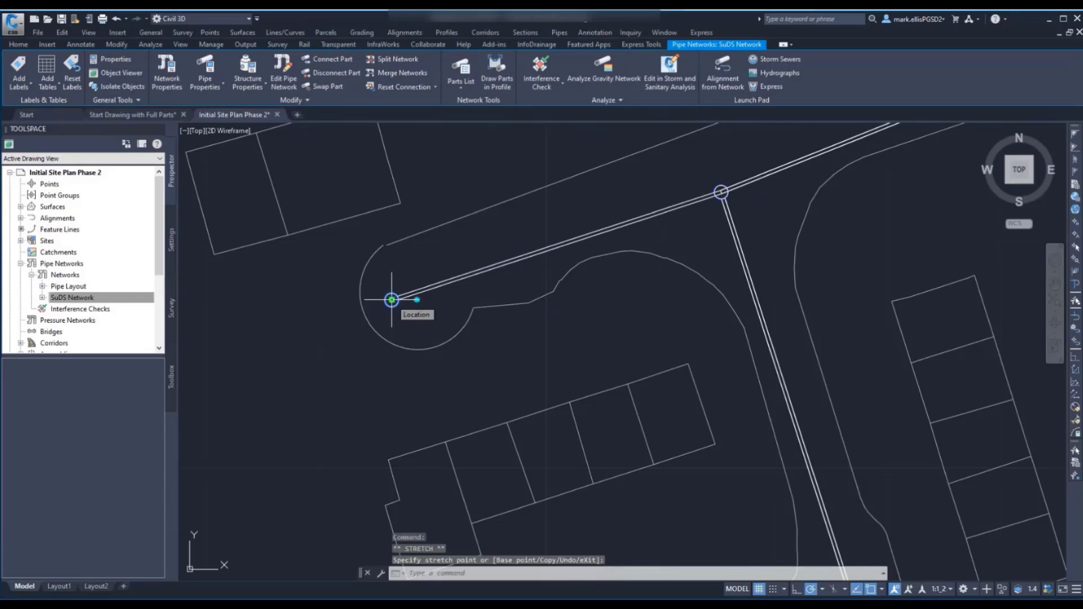
{"action": "key", "text": "Escape"}
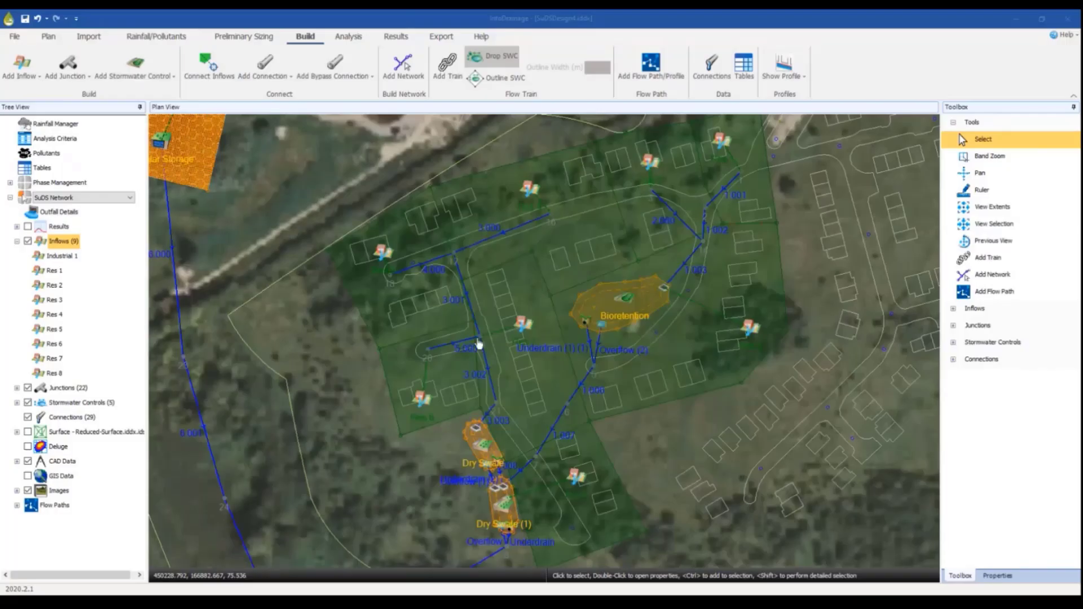
- Switch to InfoDrainage and examine junction 18 and pipe 4.000 in the cul-de-sac
{"action": "scroll", "coordinate": [393, 276], "scroll_direction": "up", "scroll_amount": 5}
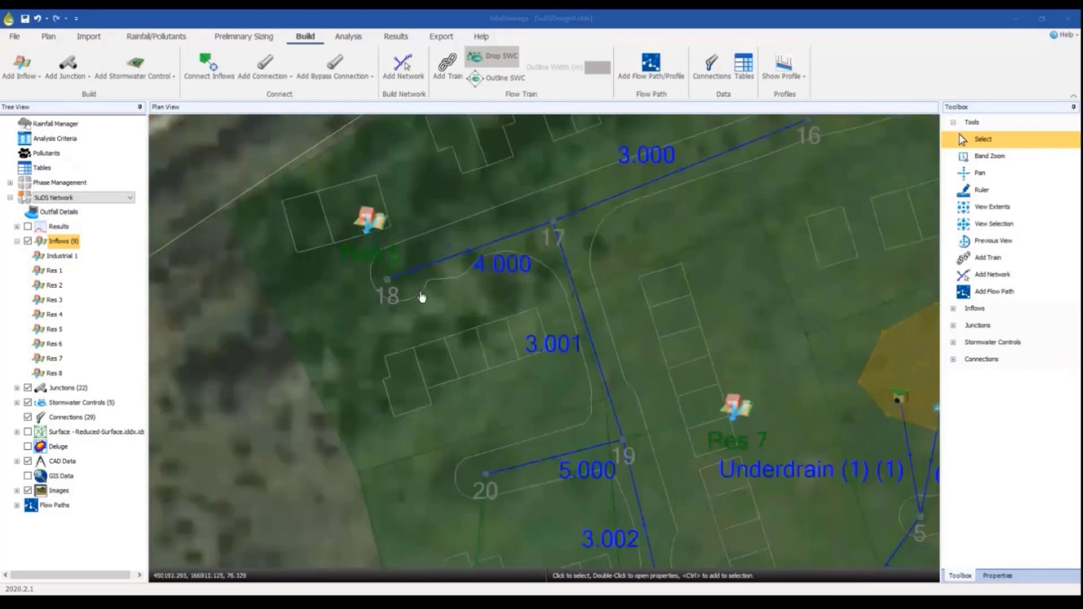